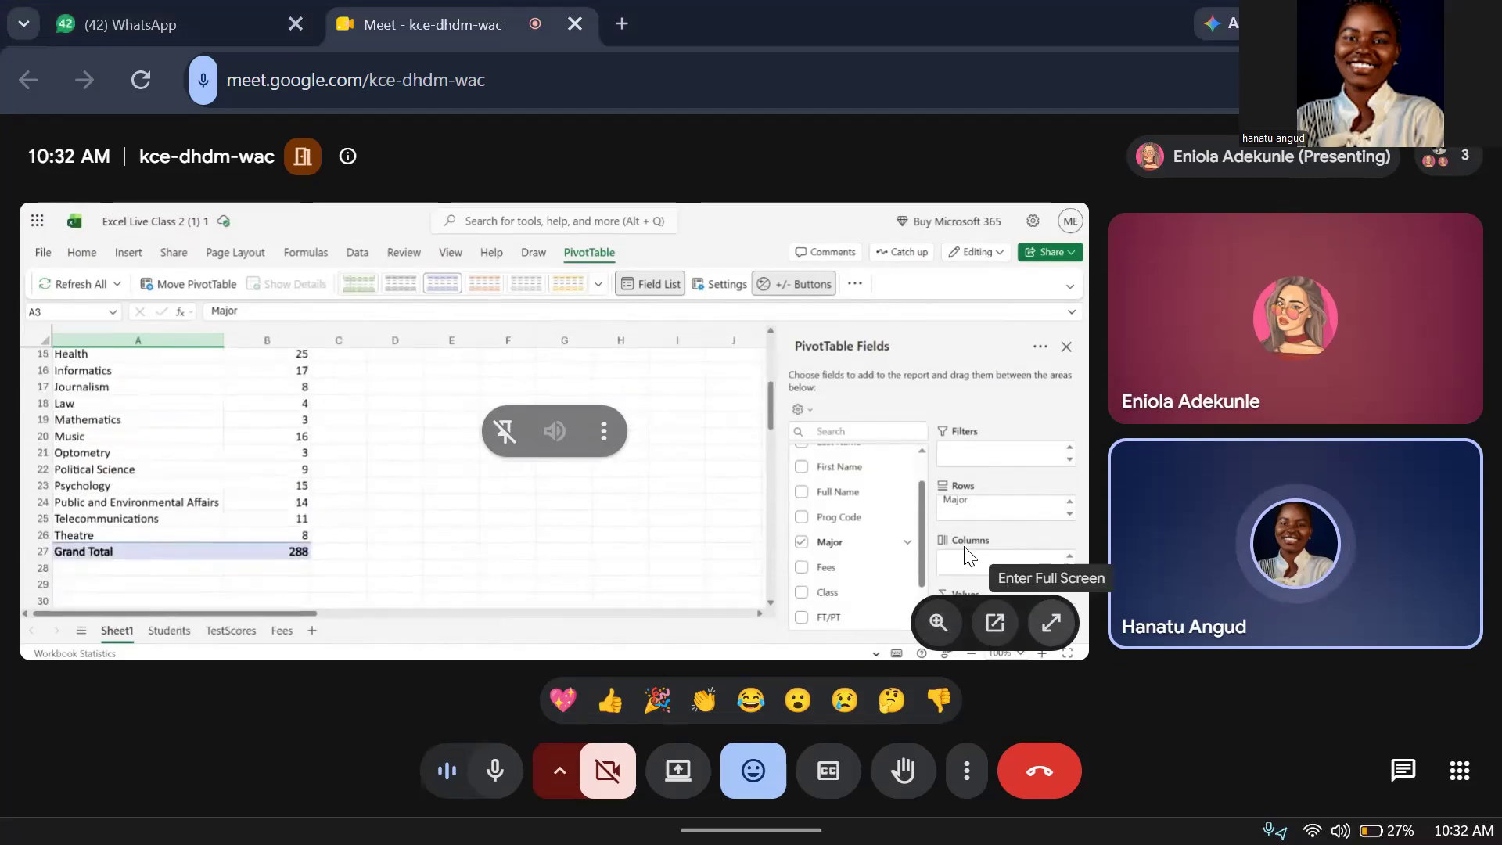
Inspect the options available for the Count of Major value field without changing anything
left_click(1050, 623)
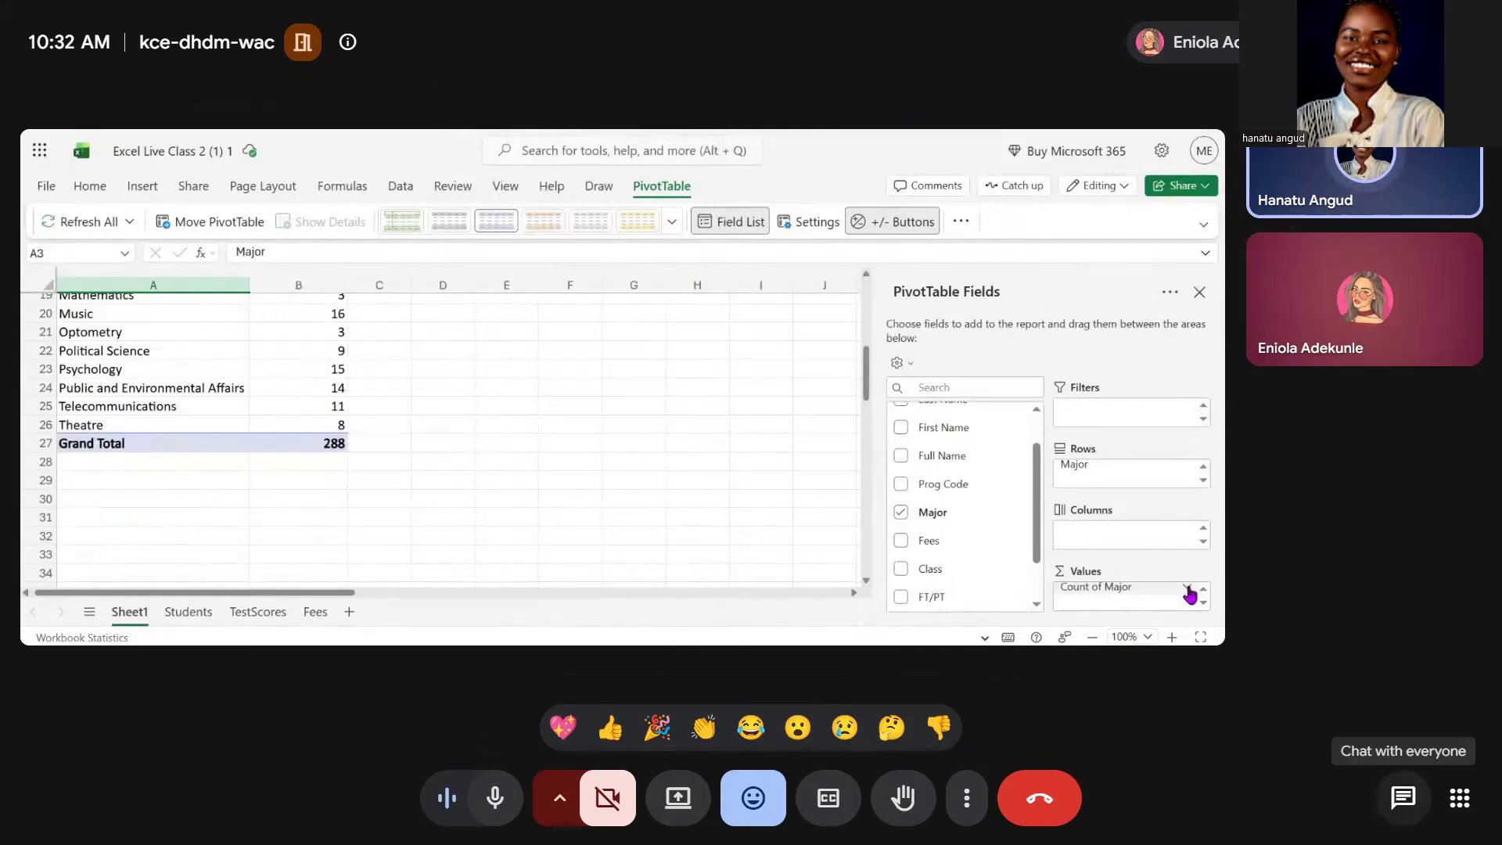
left_click(1188, 590)
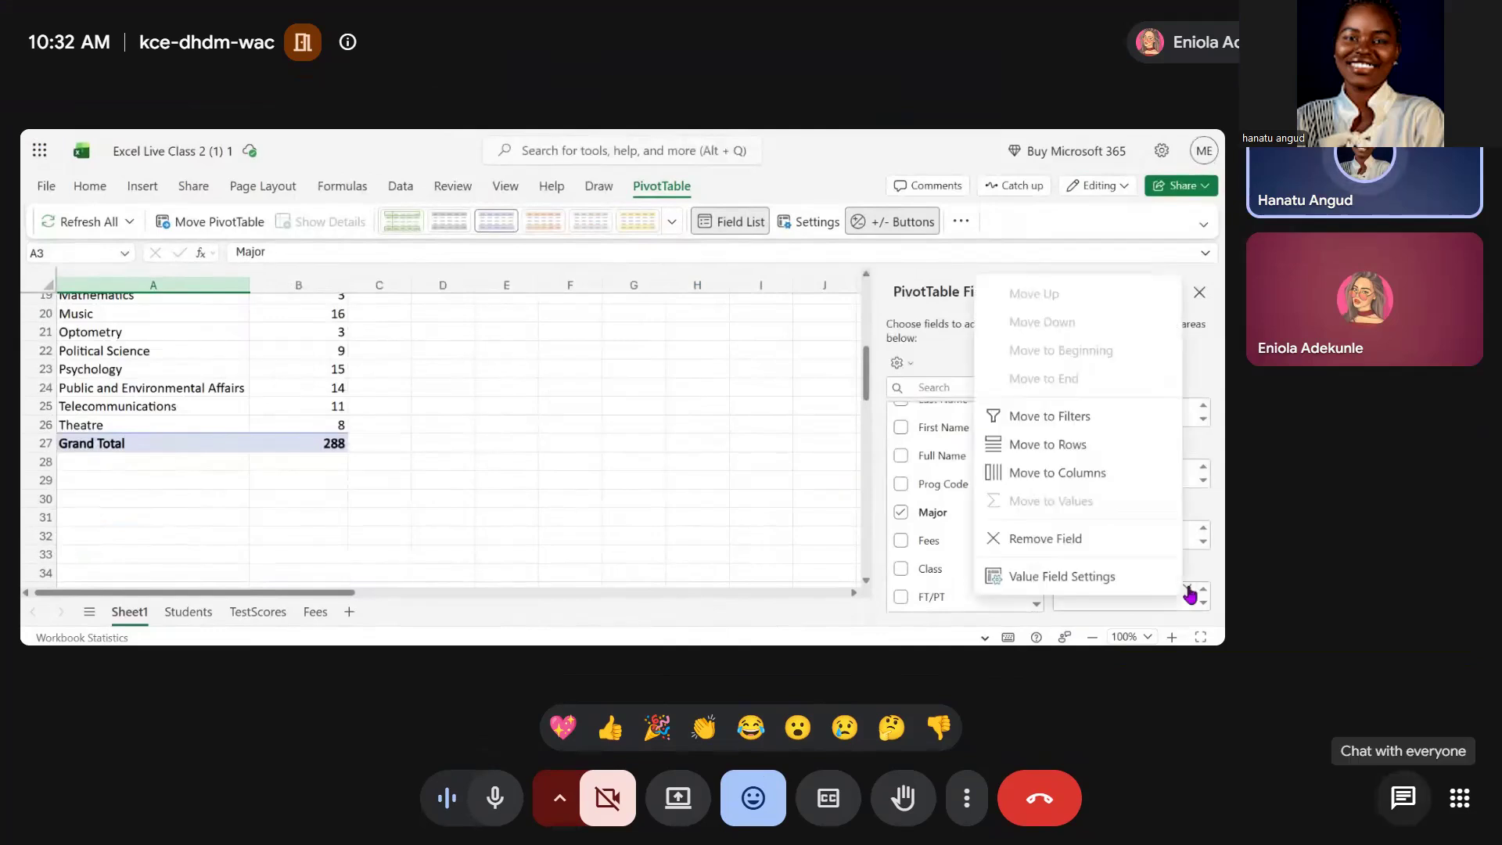
left_click(778, 504)
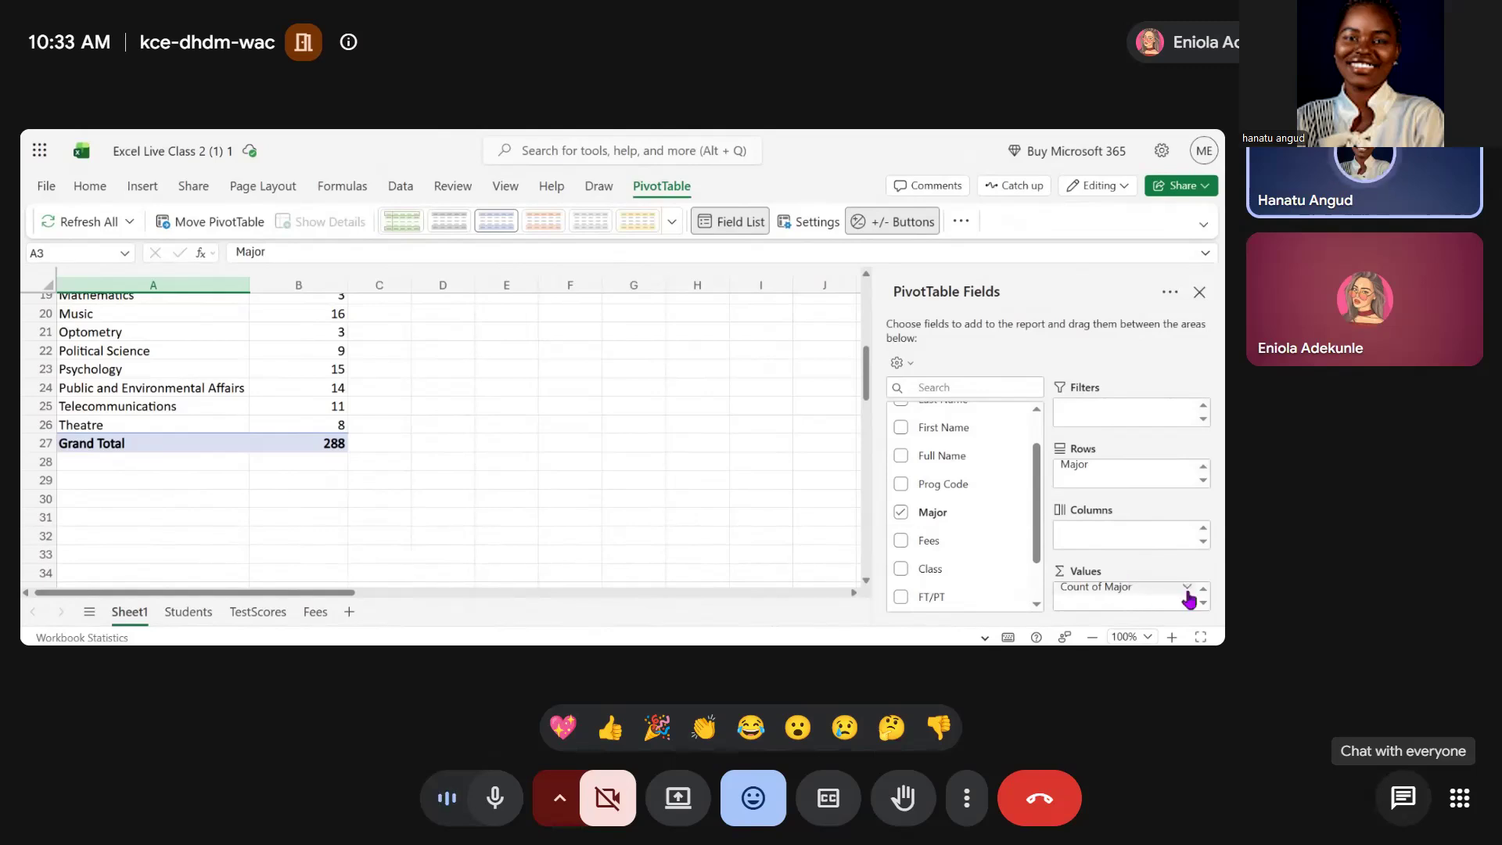
left_click(1191, 591)
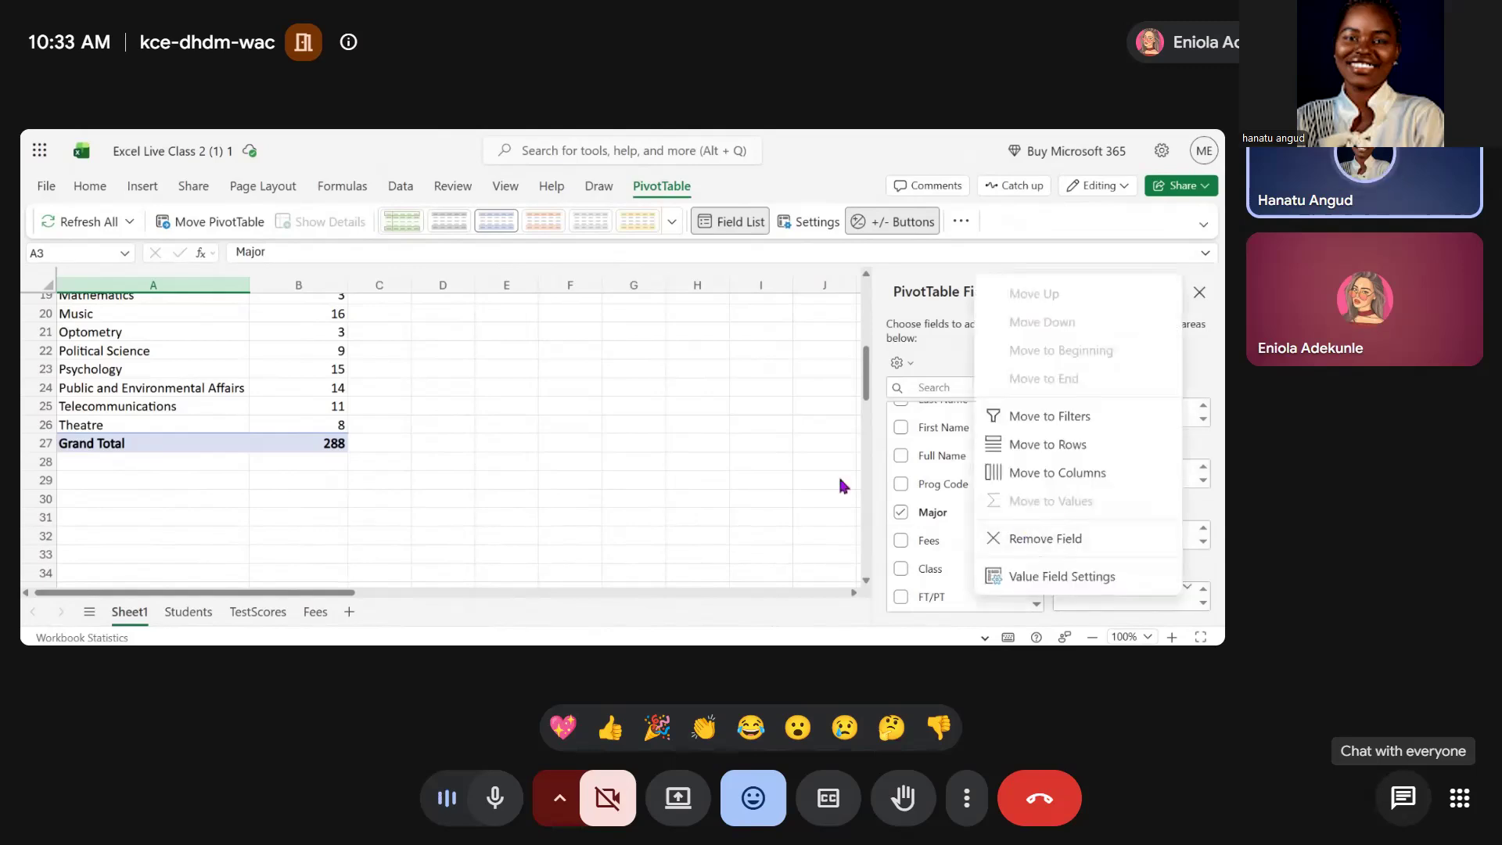
left_click(733, 496)
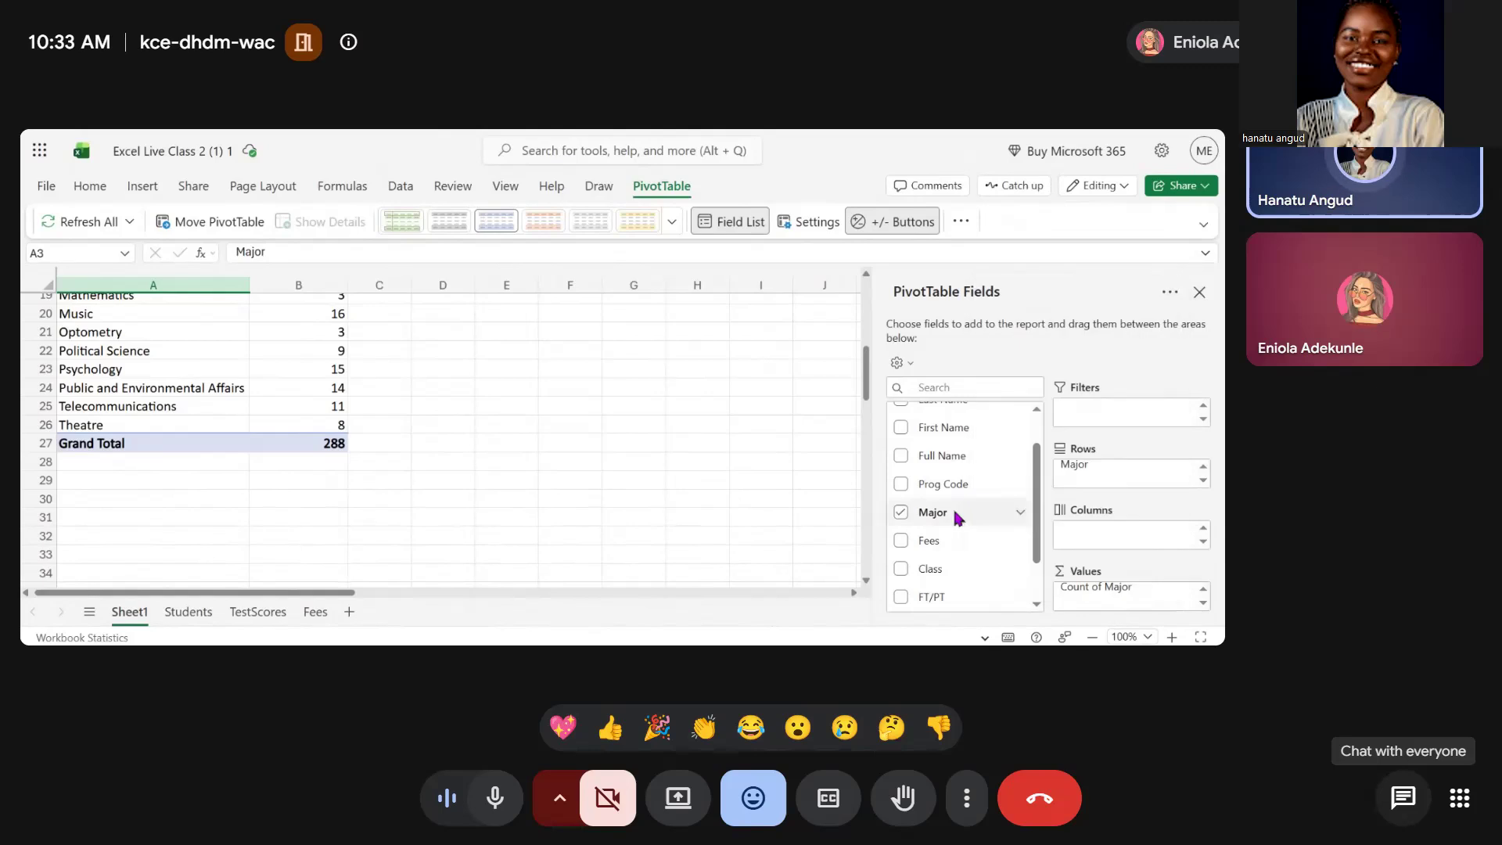
Add the Major field to the pivot table's Values area
left_click(1021, 513)
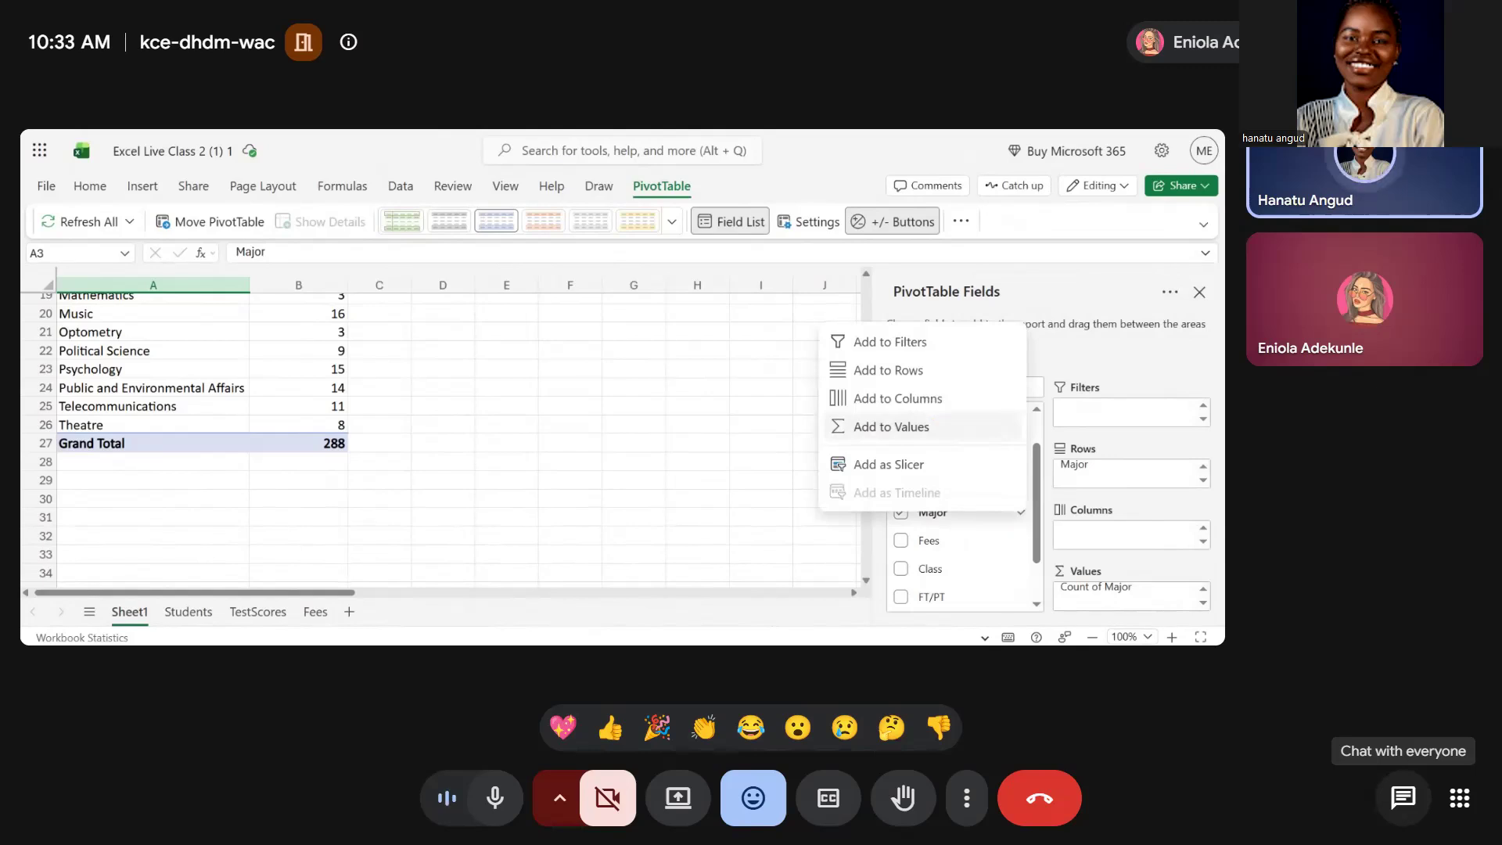
left_click(939, 428)
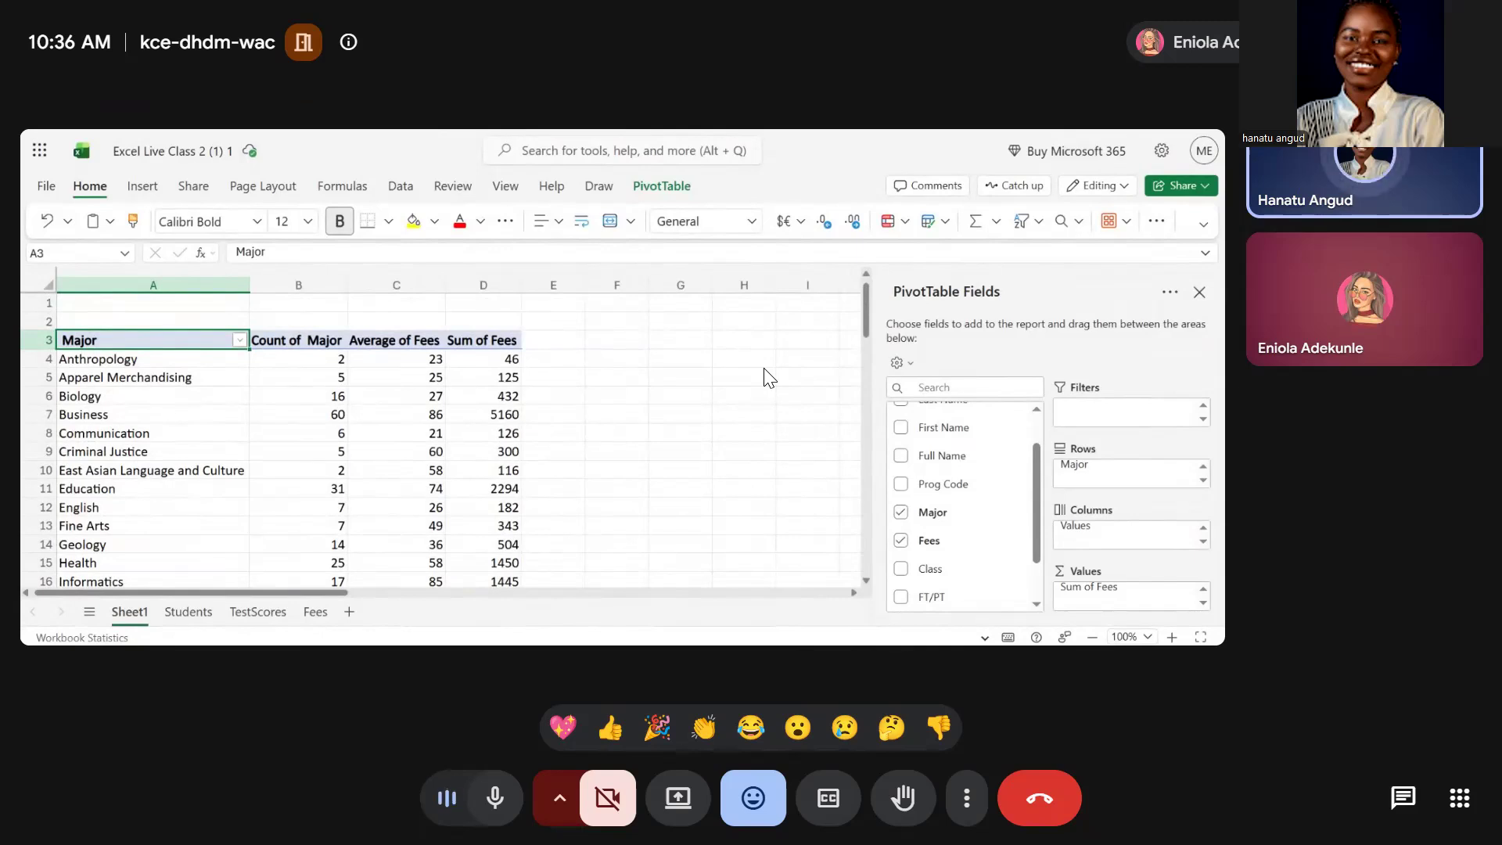
Review the pivot table's count, average of fees and sum of fees for each major down to the grand total
scroll(767, 378, "down", 2)
scroll(767, 377, "down", 5)
scroll(767, 378, "up", 3)
scroll(767, 378, "up", 3)
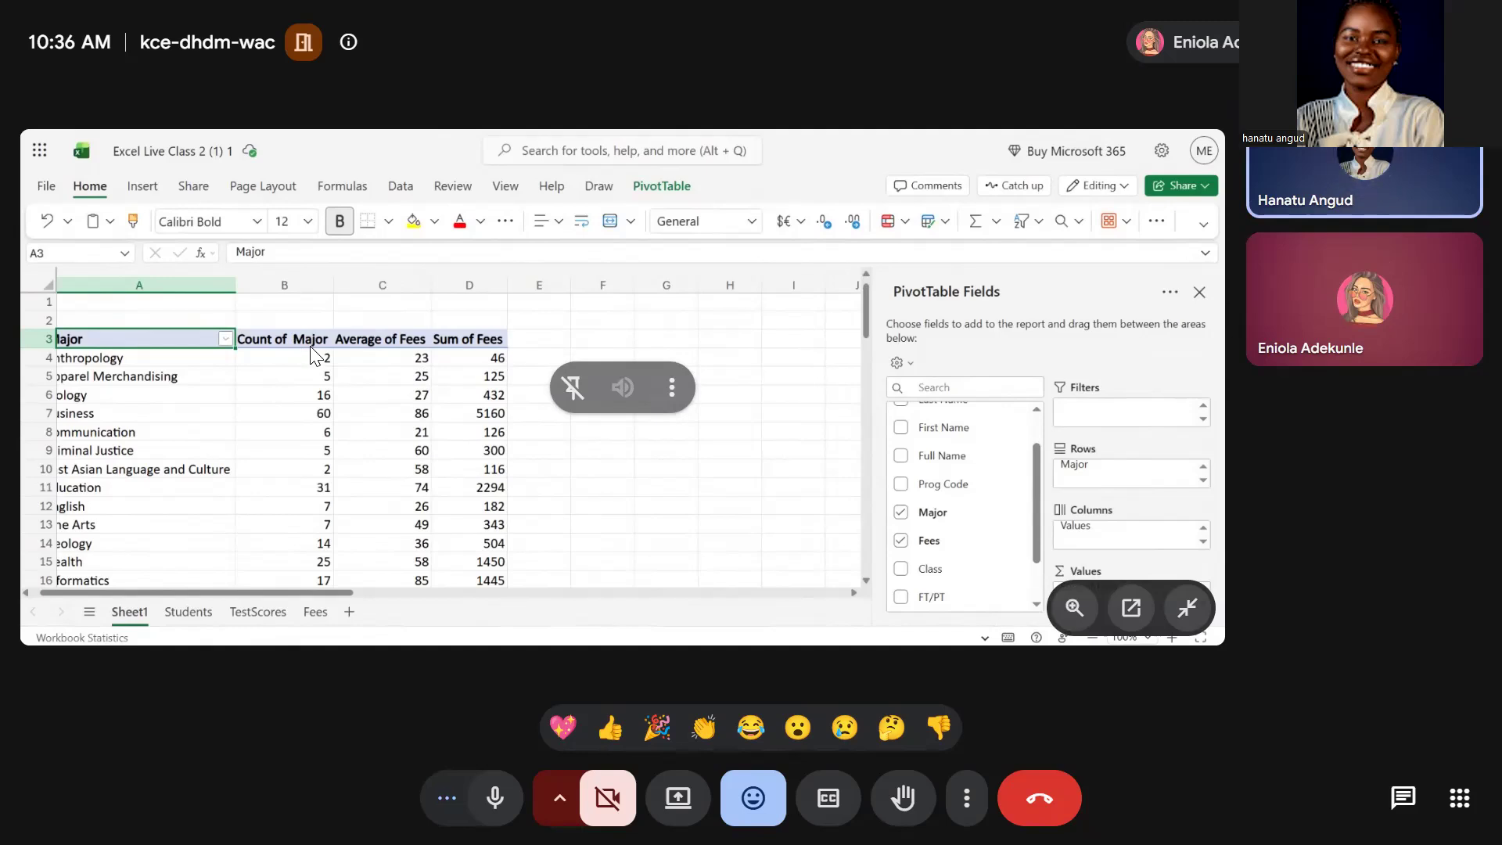
scroll(312, 356, "down", 5)
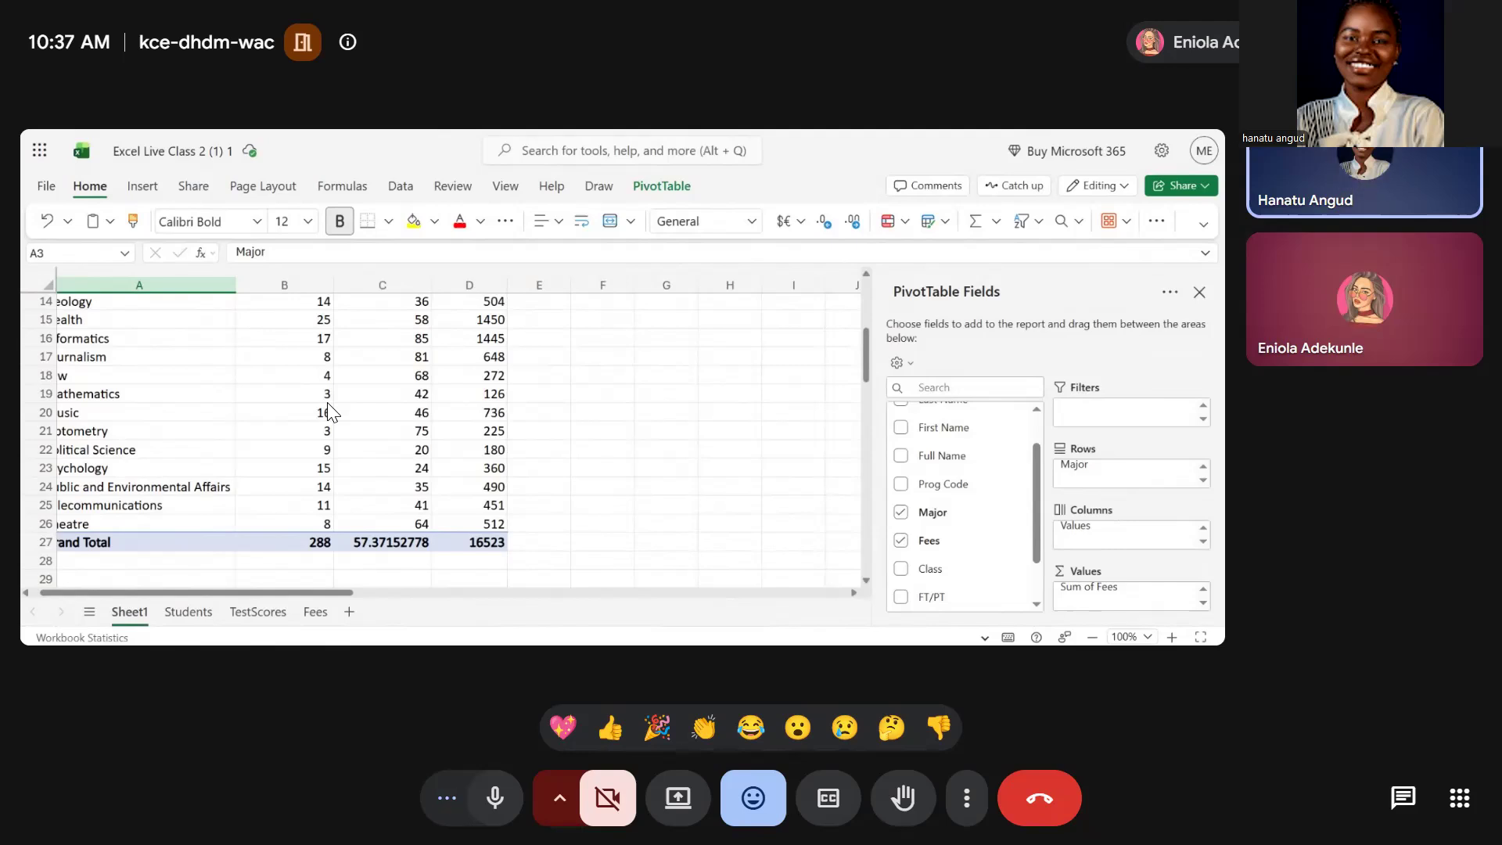
scroll(327, 403, "up", 3)
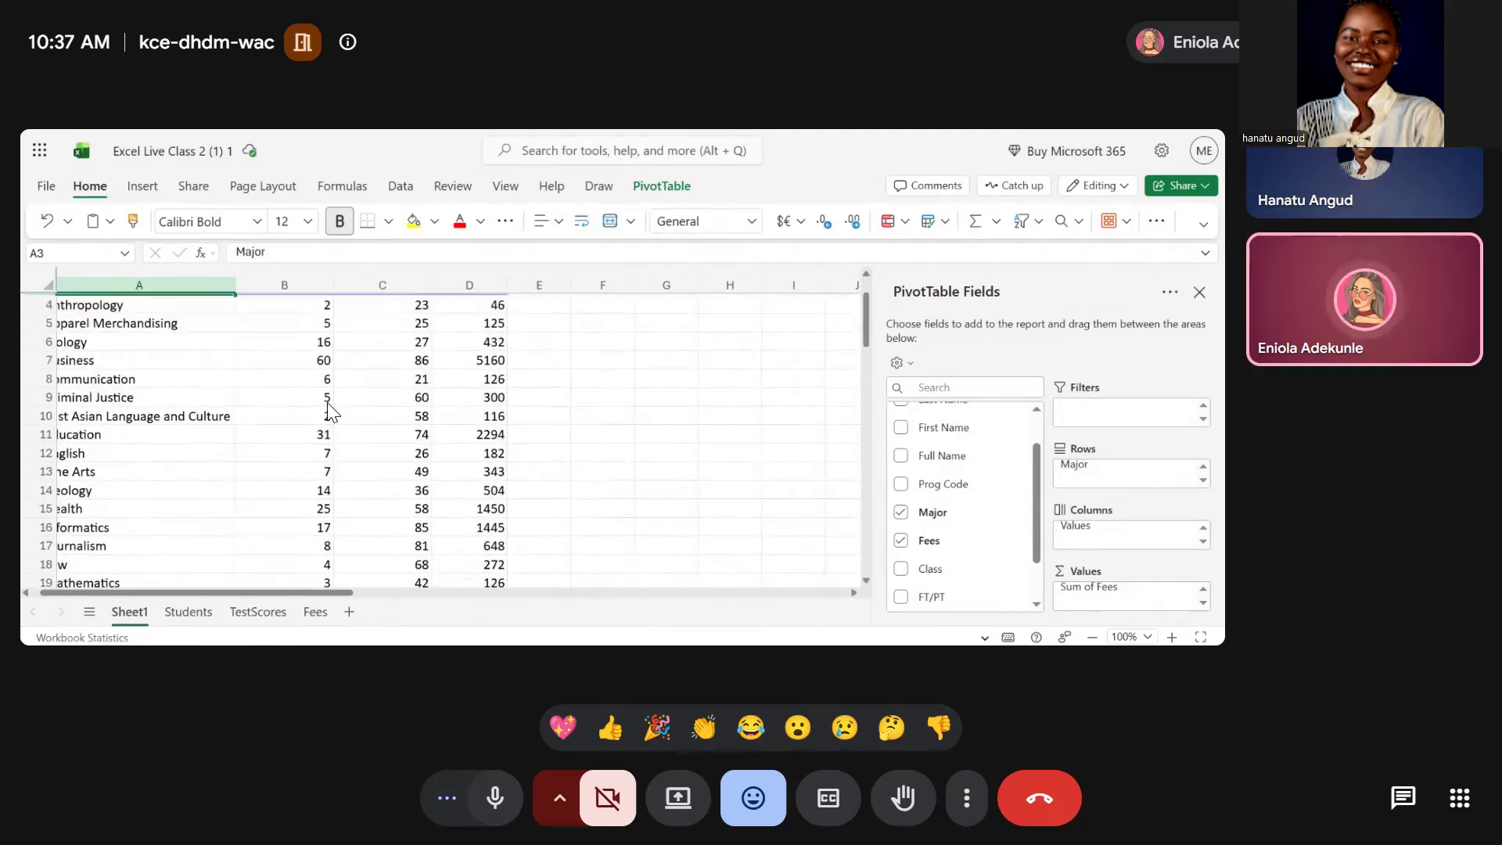
scroll(327, 403, "up", 1)
scroll(327, 358, "down", 4)
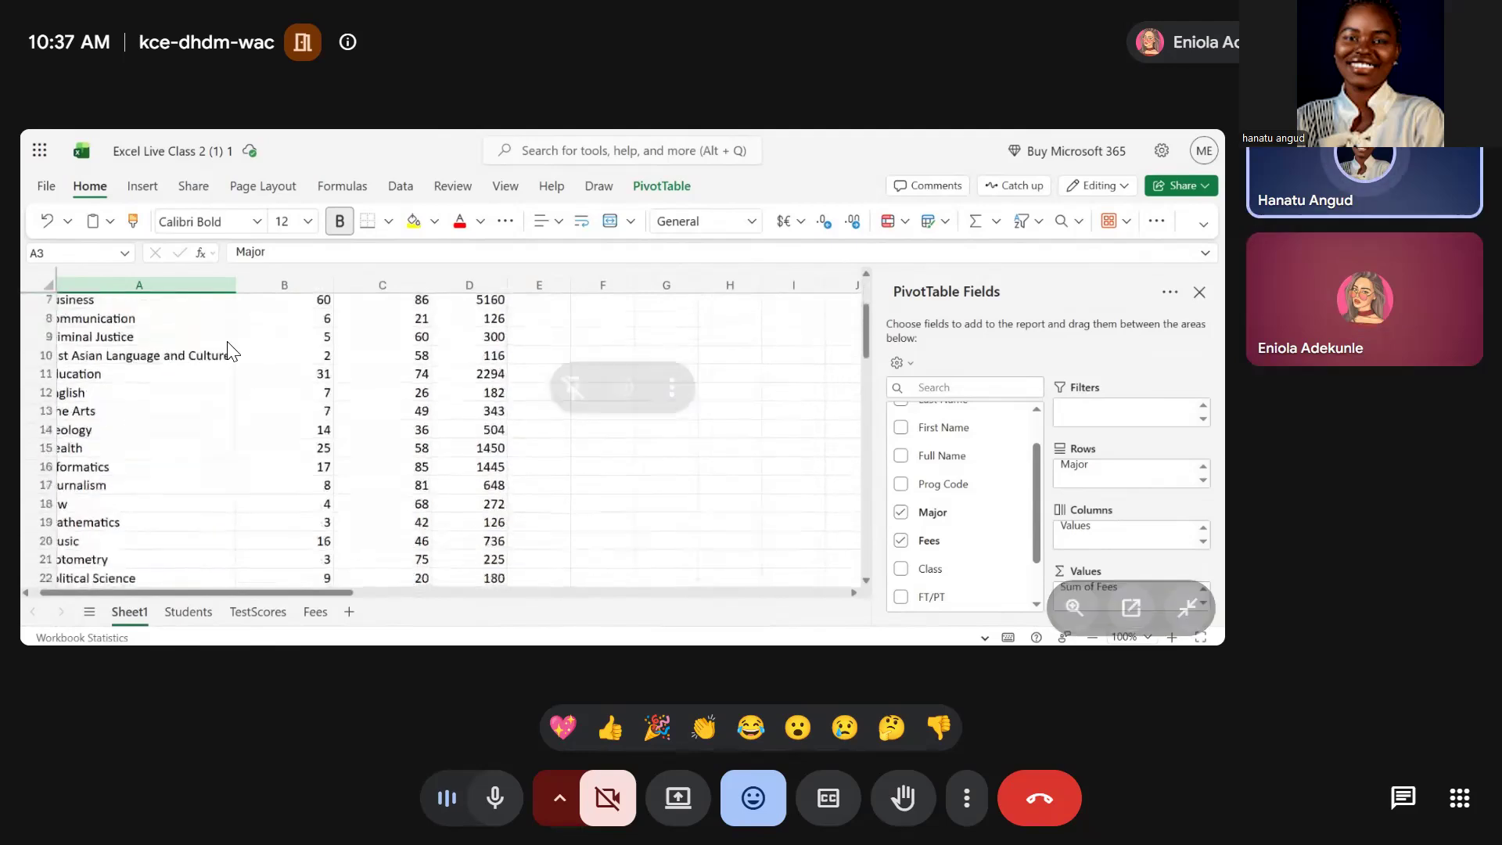
scroll(331, 362, "down", 1)
scroll(331, 362, "left", 1)
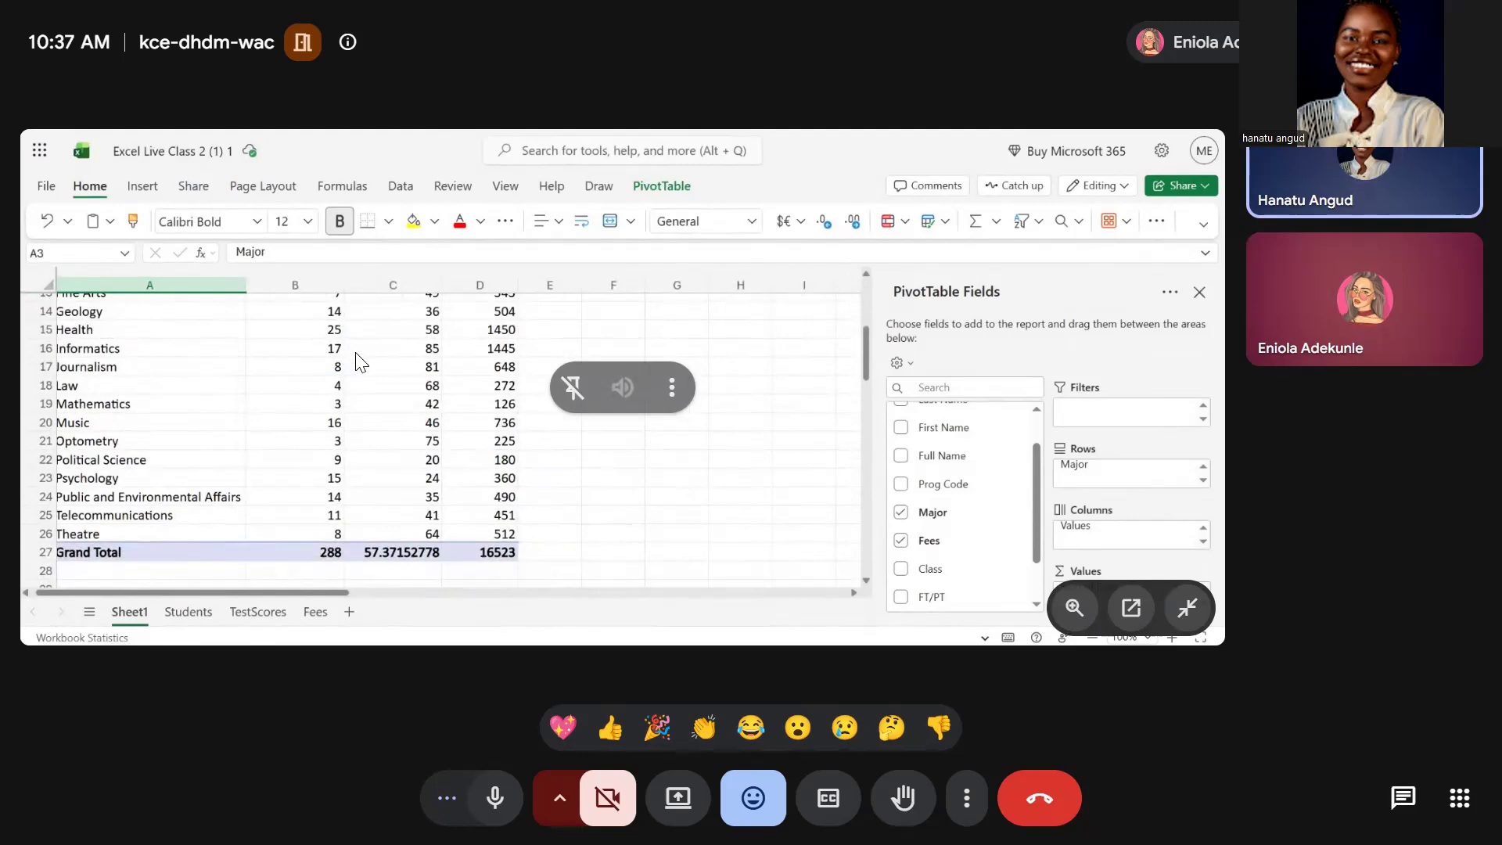
scroll(356, 362, "up", 5)
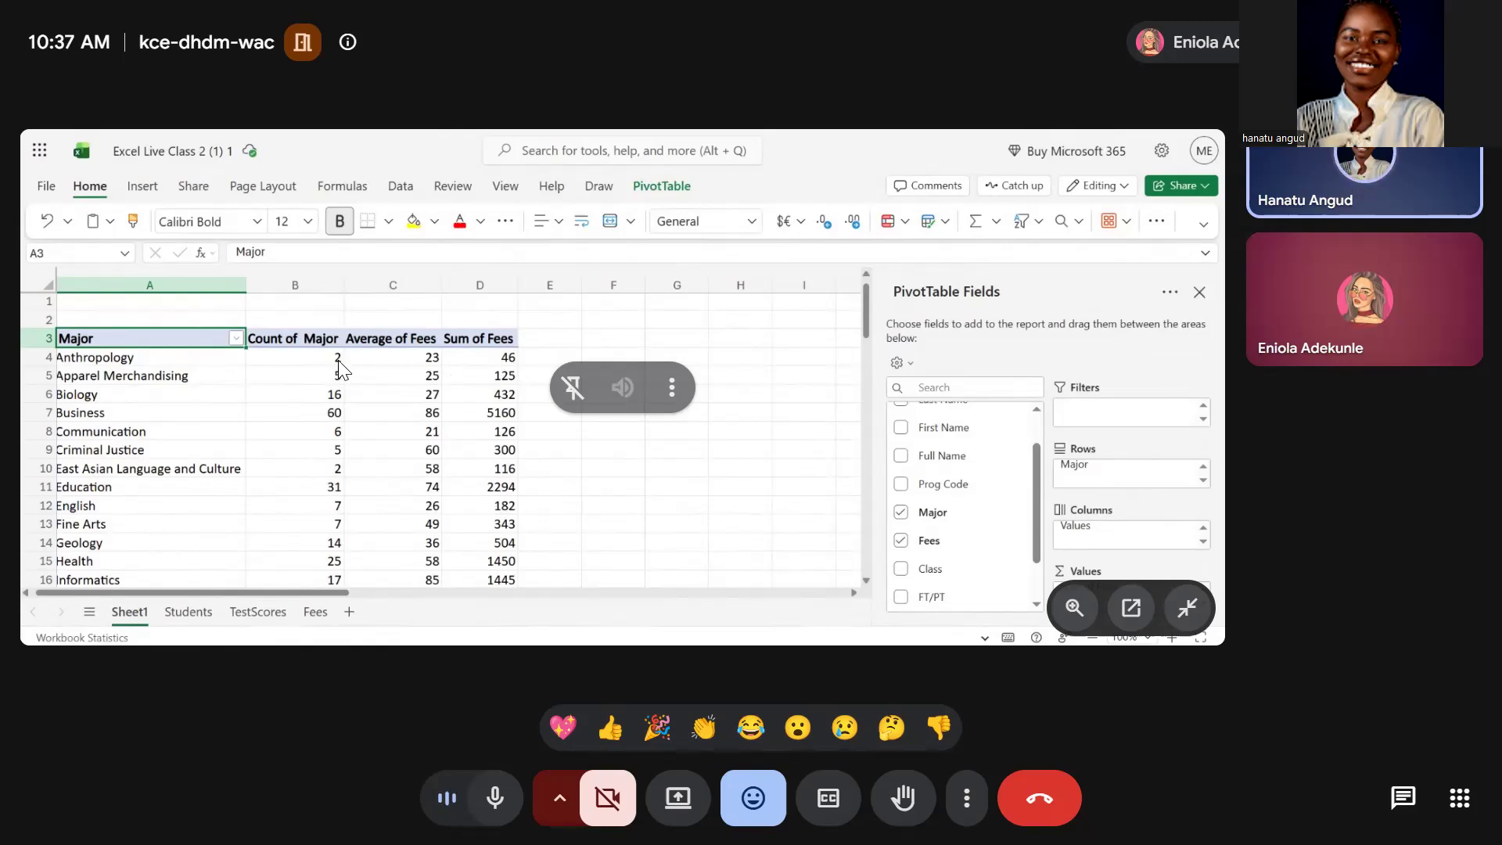
scroll(374, 362, "down", 1)
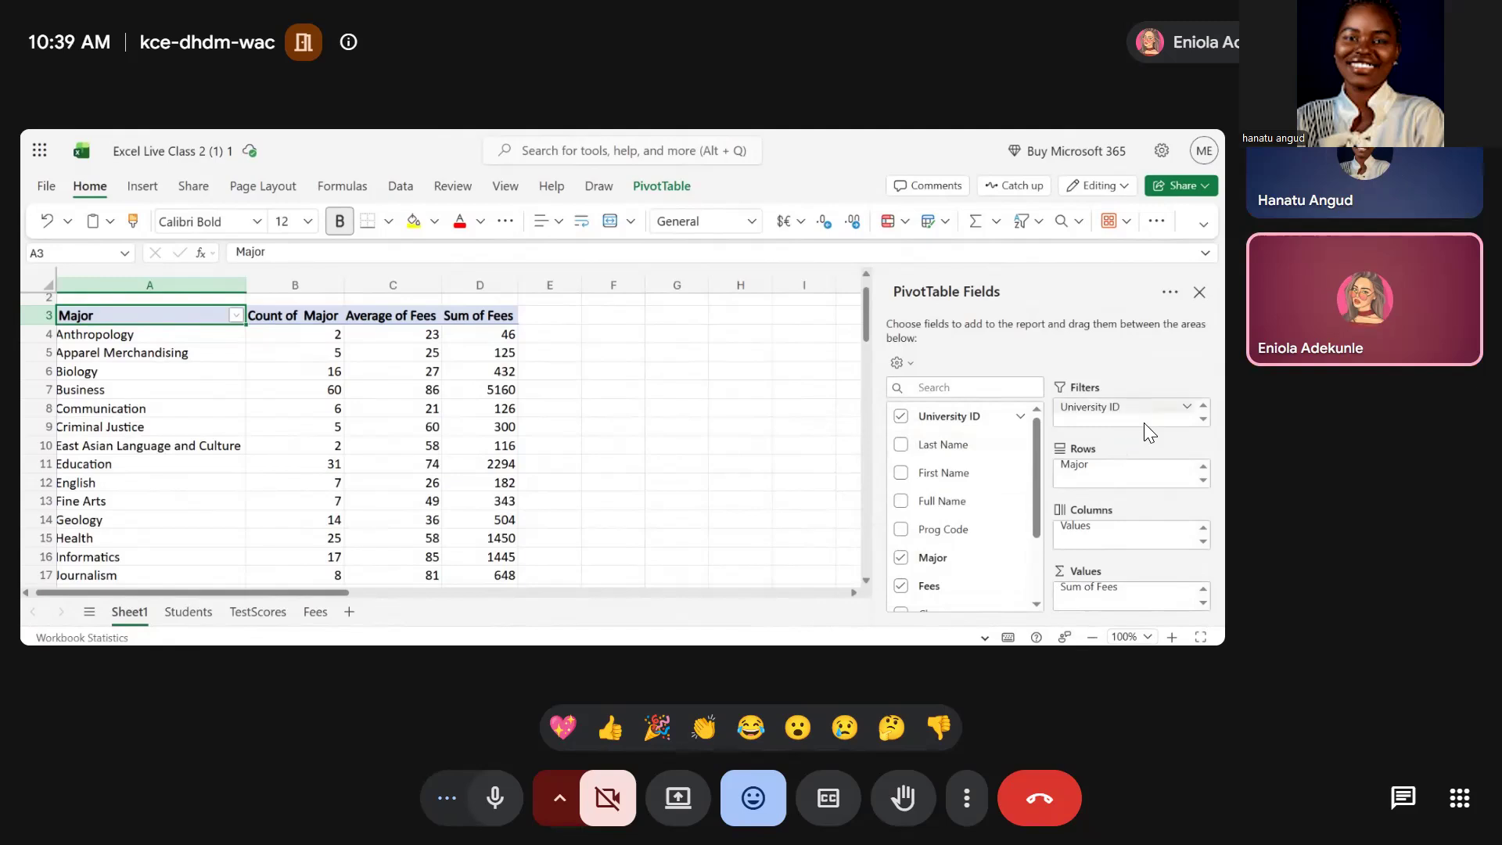
scroll(758, 497, "down", 1)
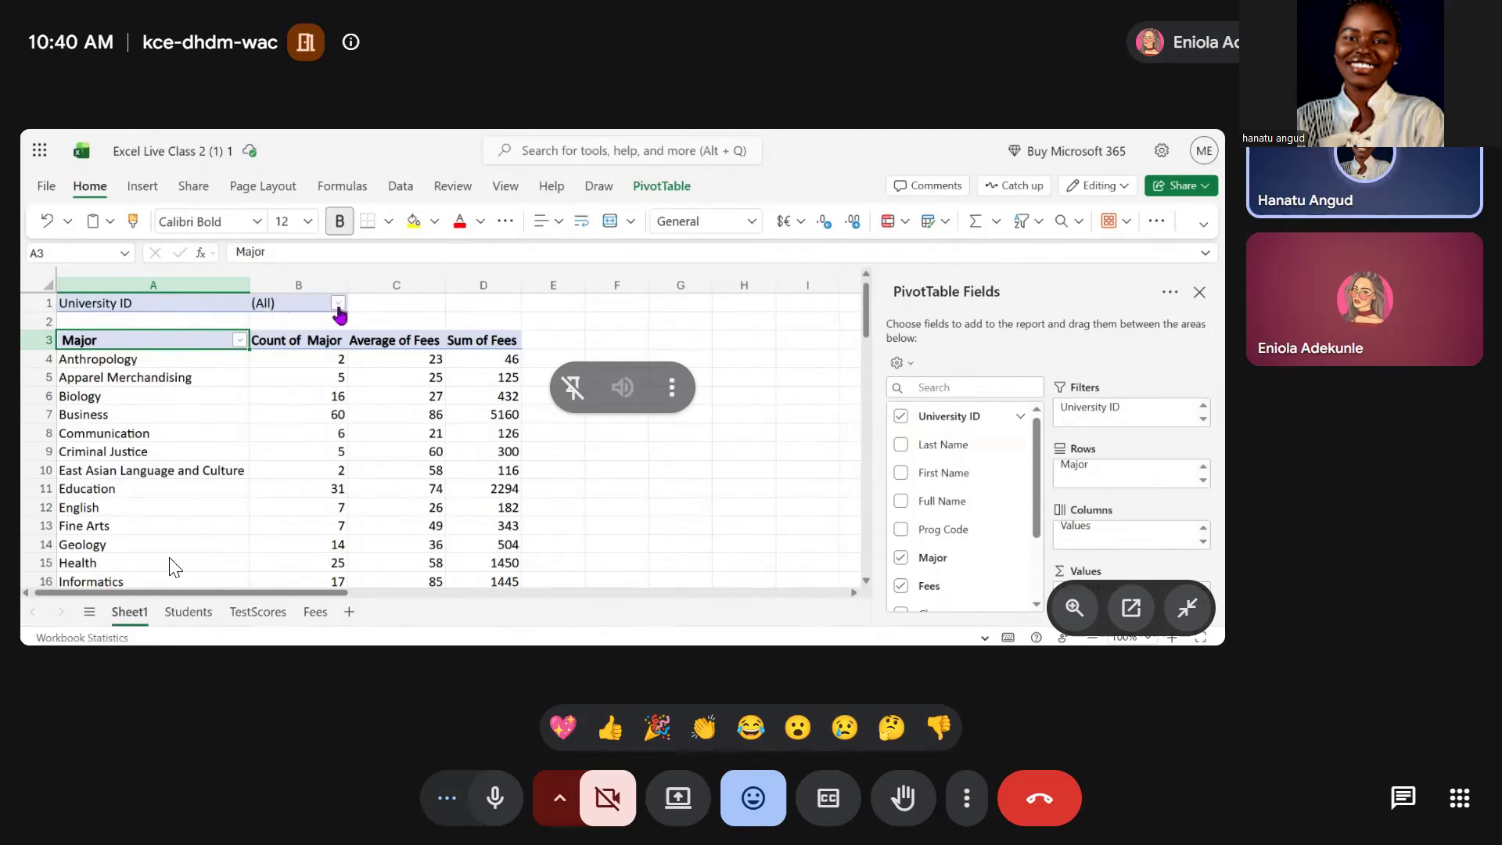
Filter the pivot table by University ID to exclude ID 9111
left_click(338, 311)
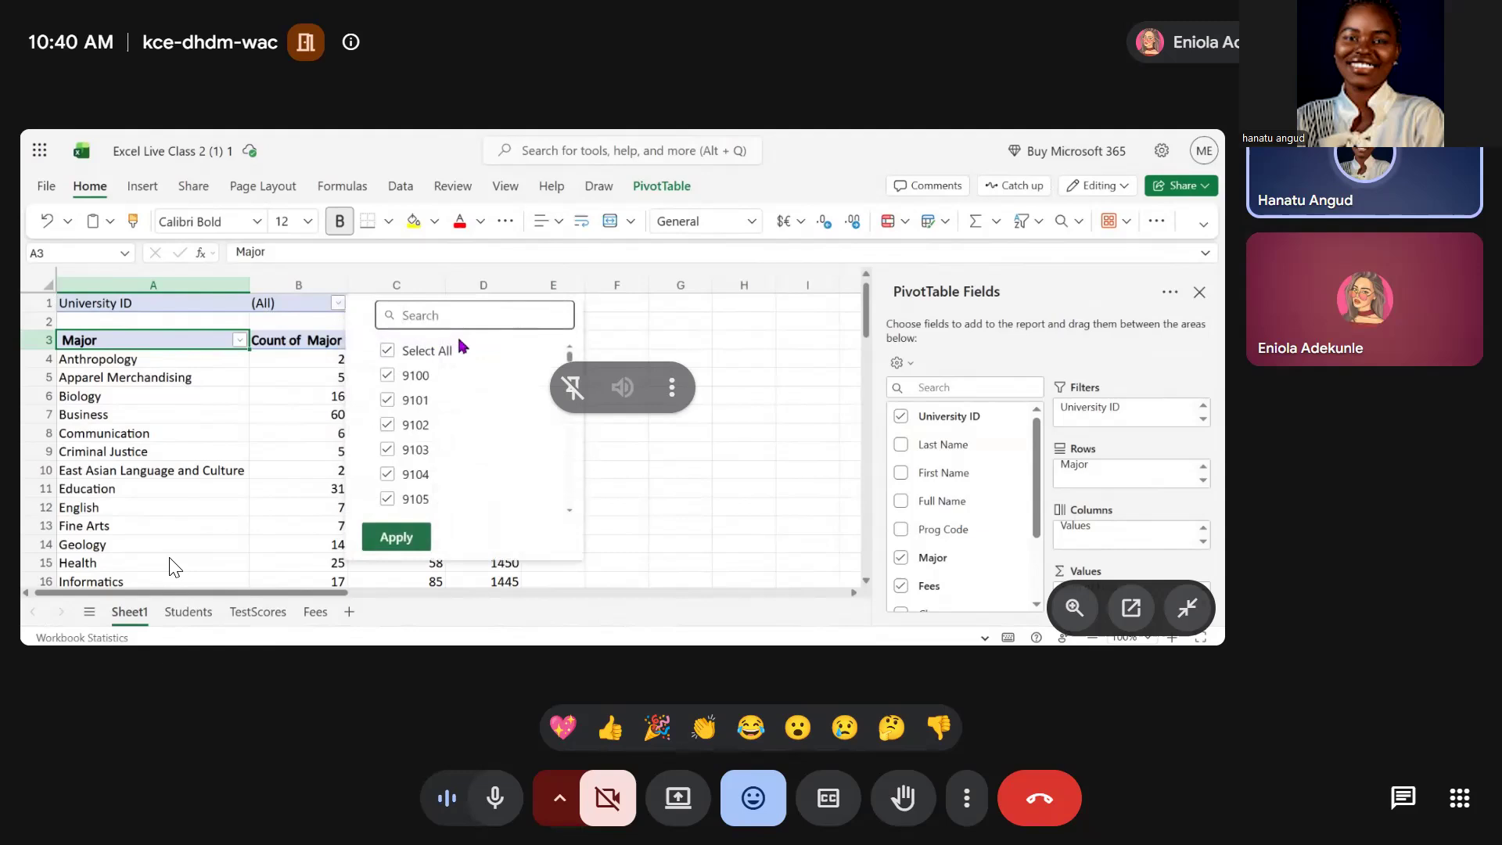
scroll(466, 497, "down", 2)
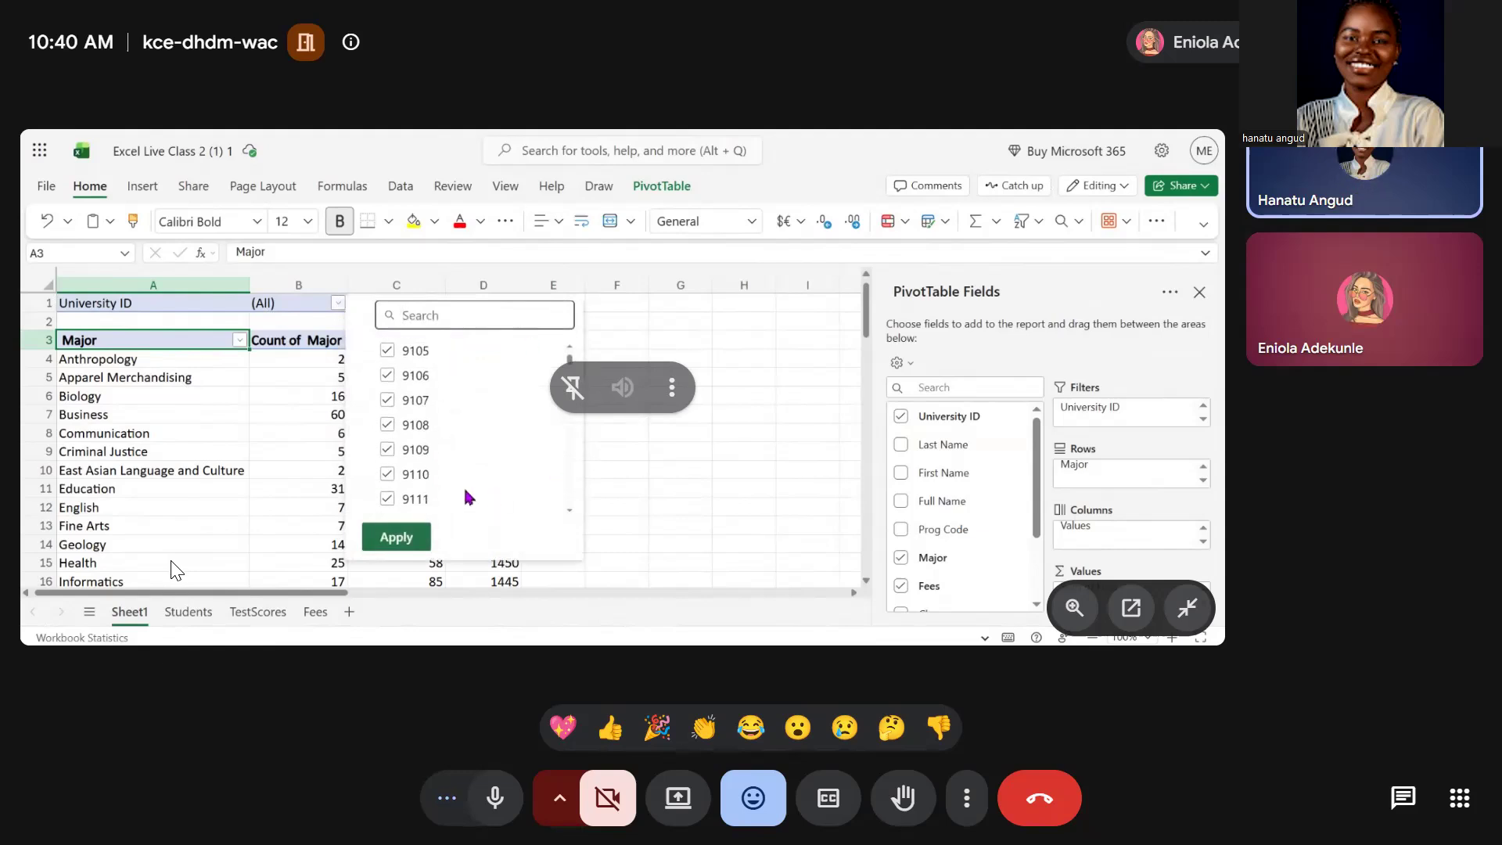
left_click(388, 486)
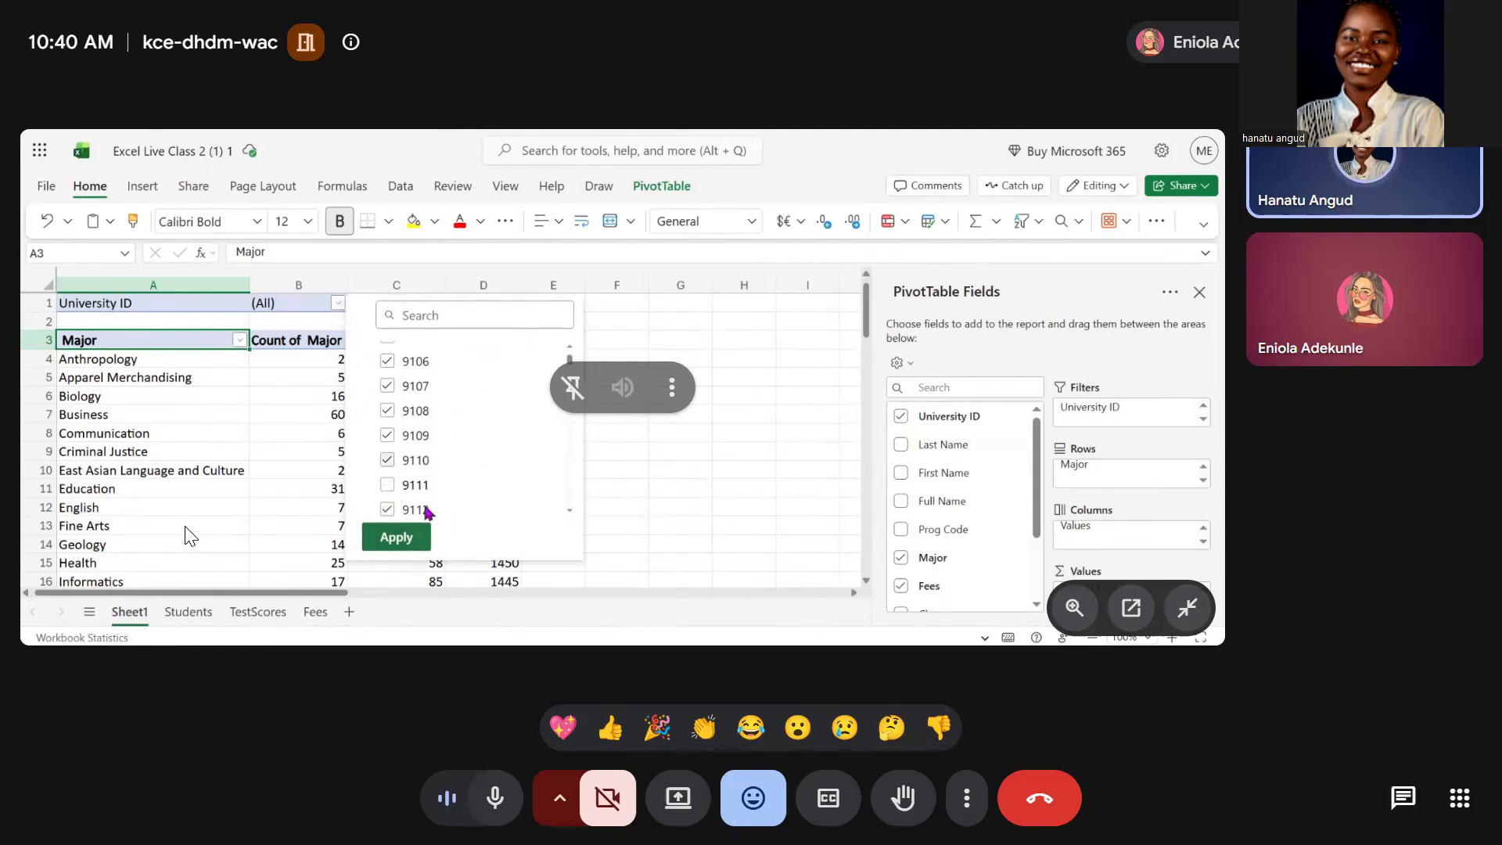
left_click(396, 536)
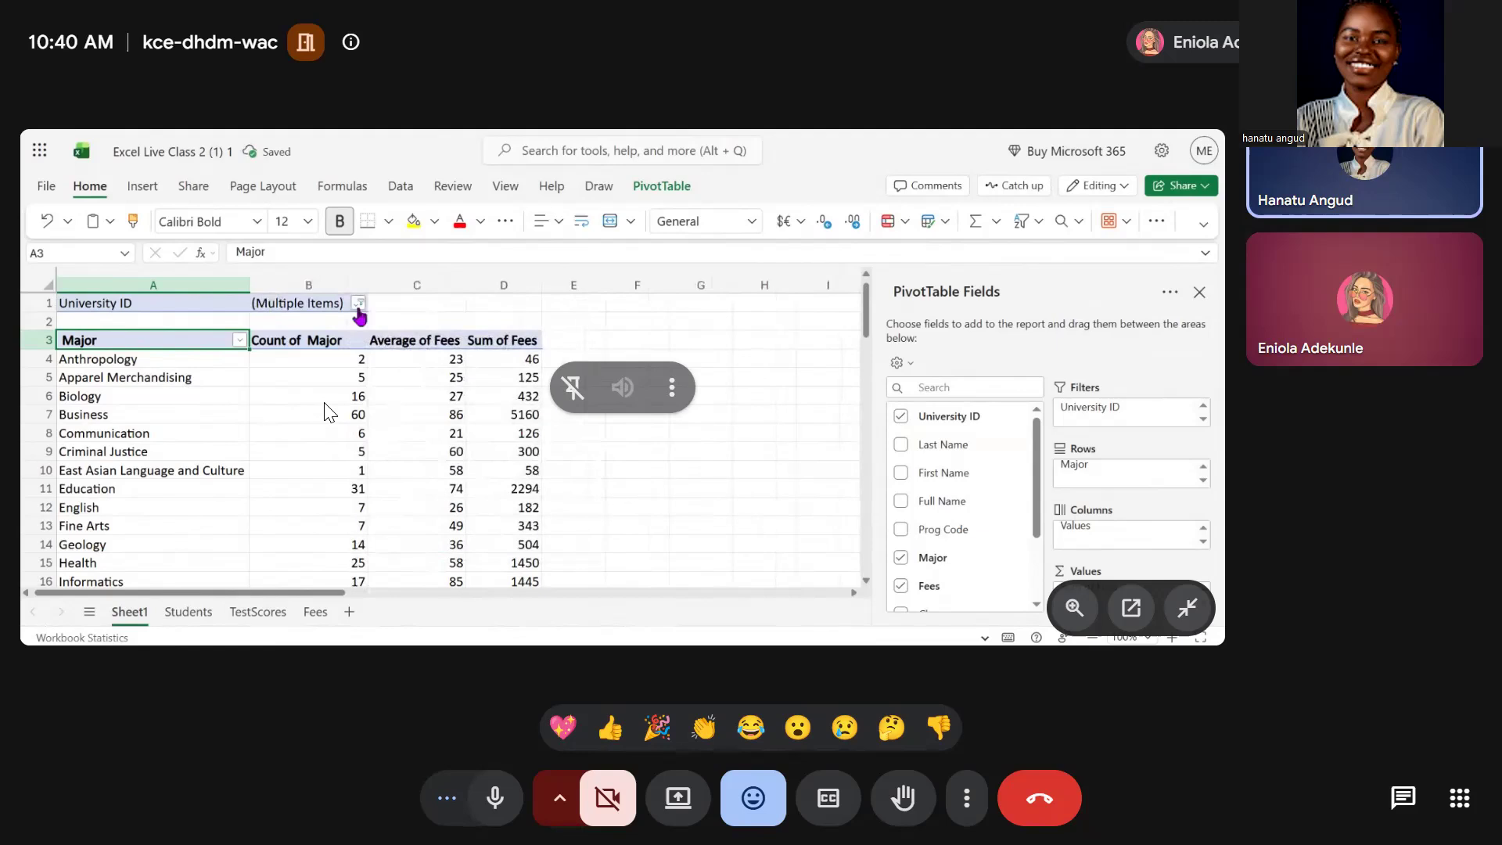
Try to also exclude University IDs 9100 and 9101 from the filter
left_click(359, 304)
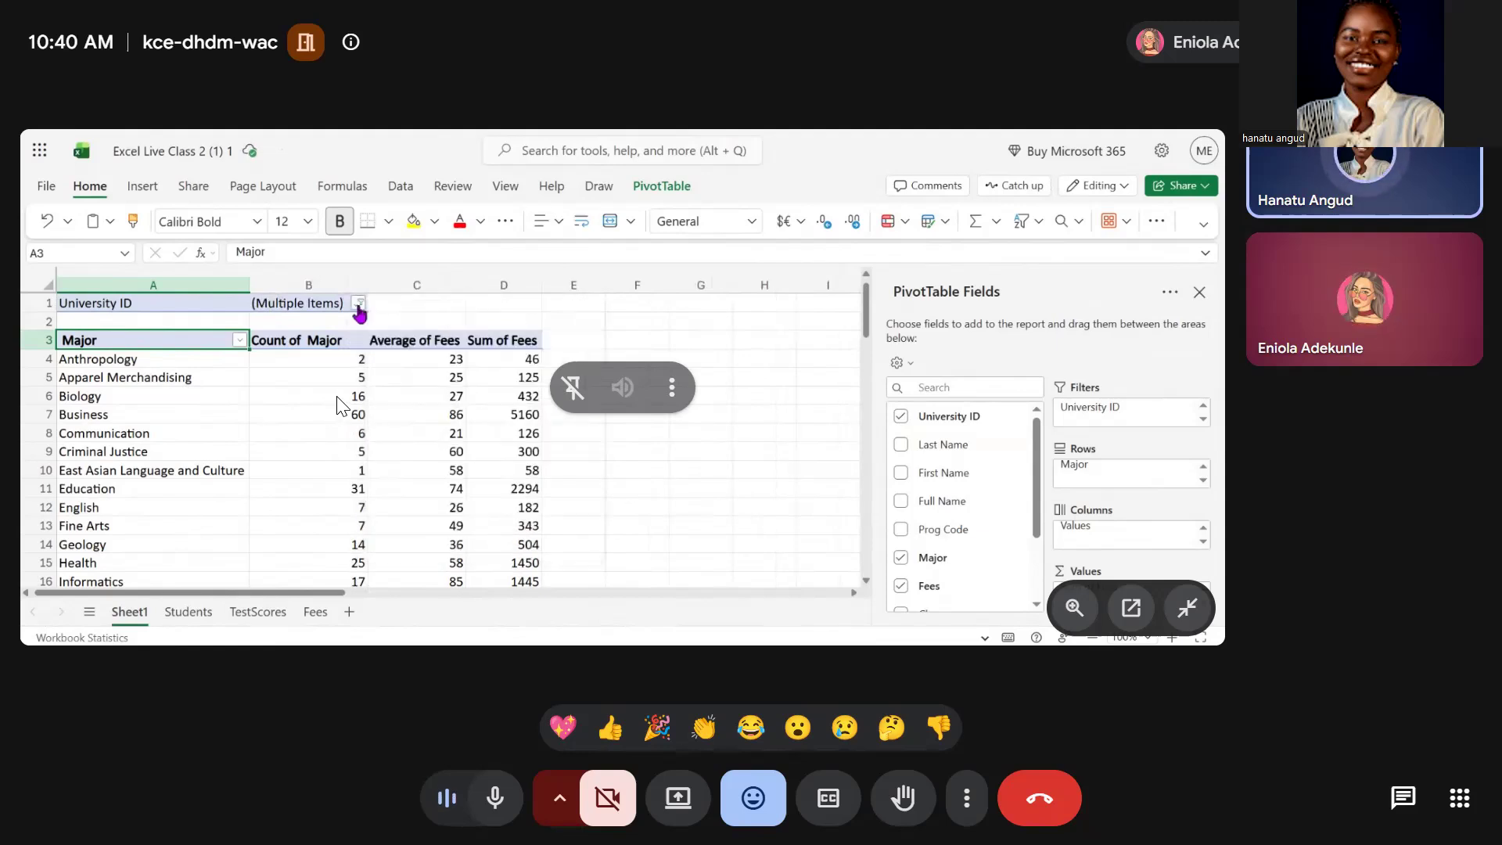
left_click(359, 308)
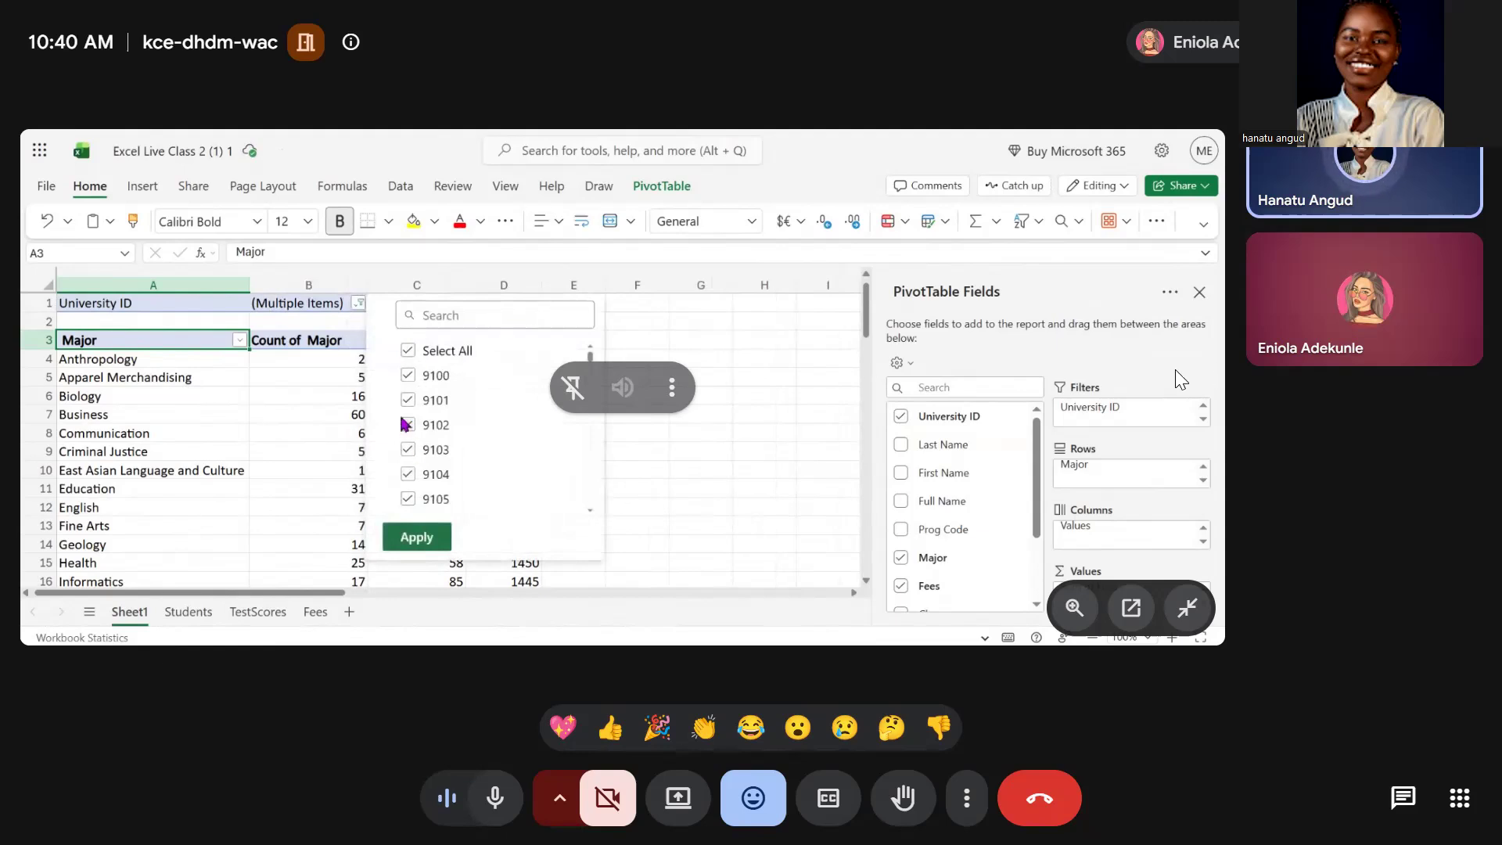
left_click(408, 376)
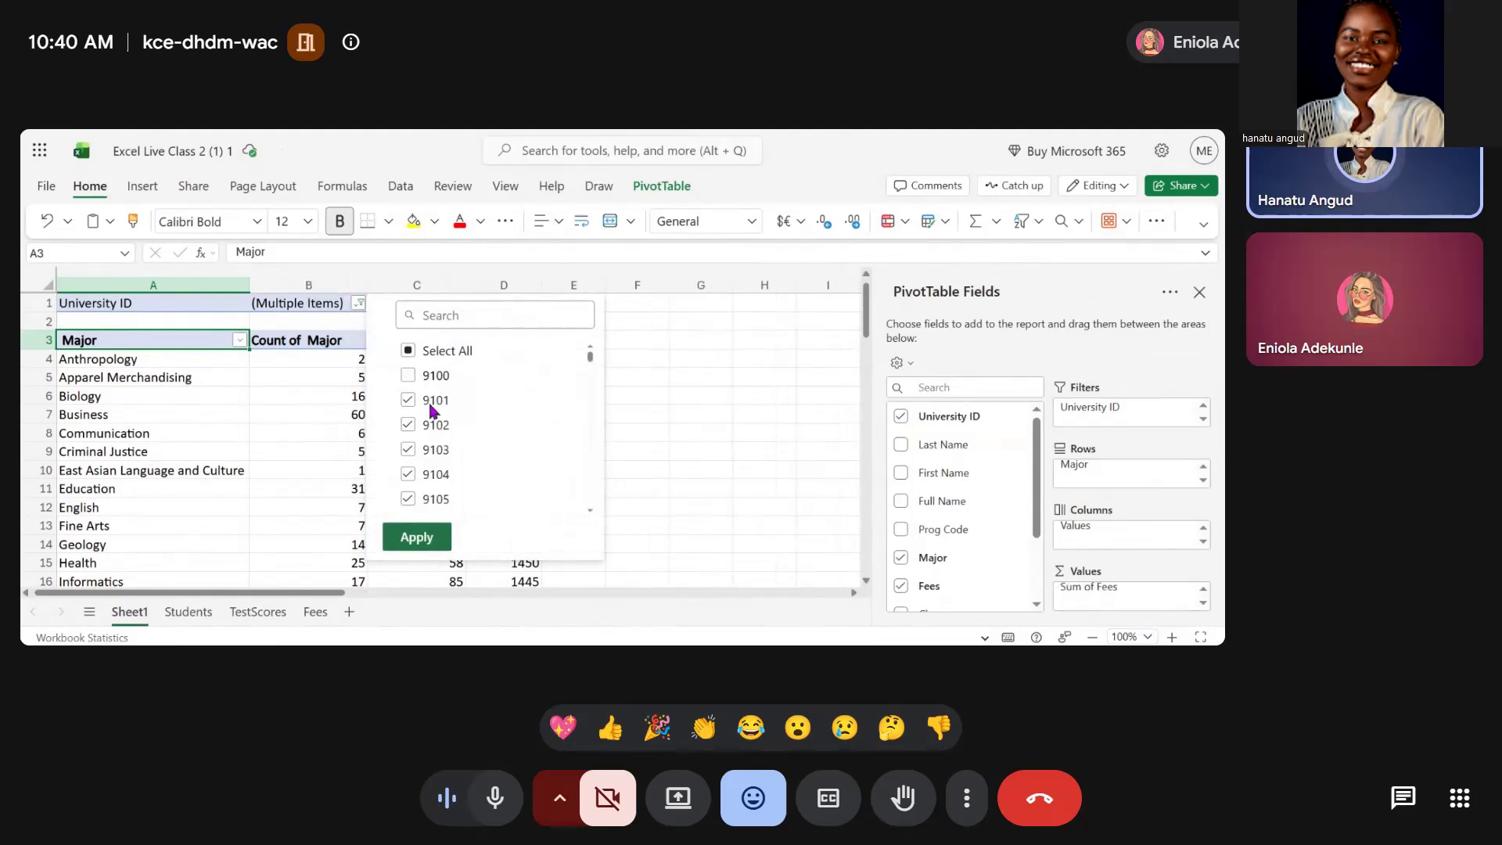
left_click(408, 400)
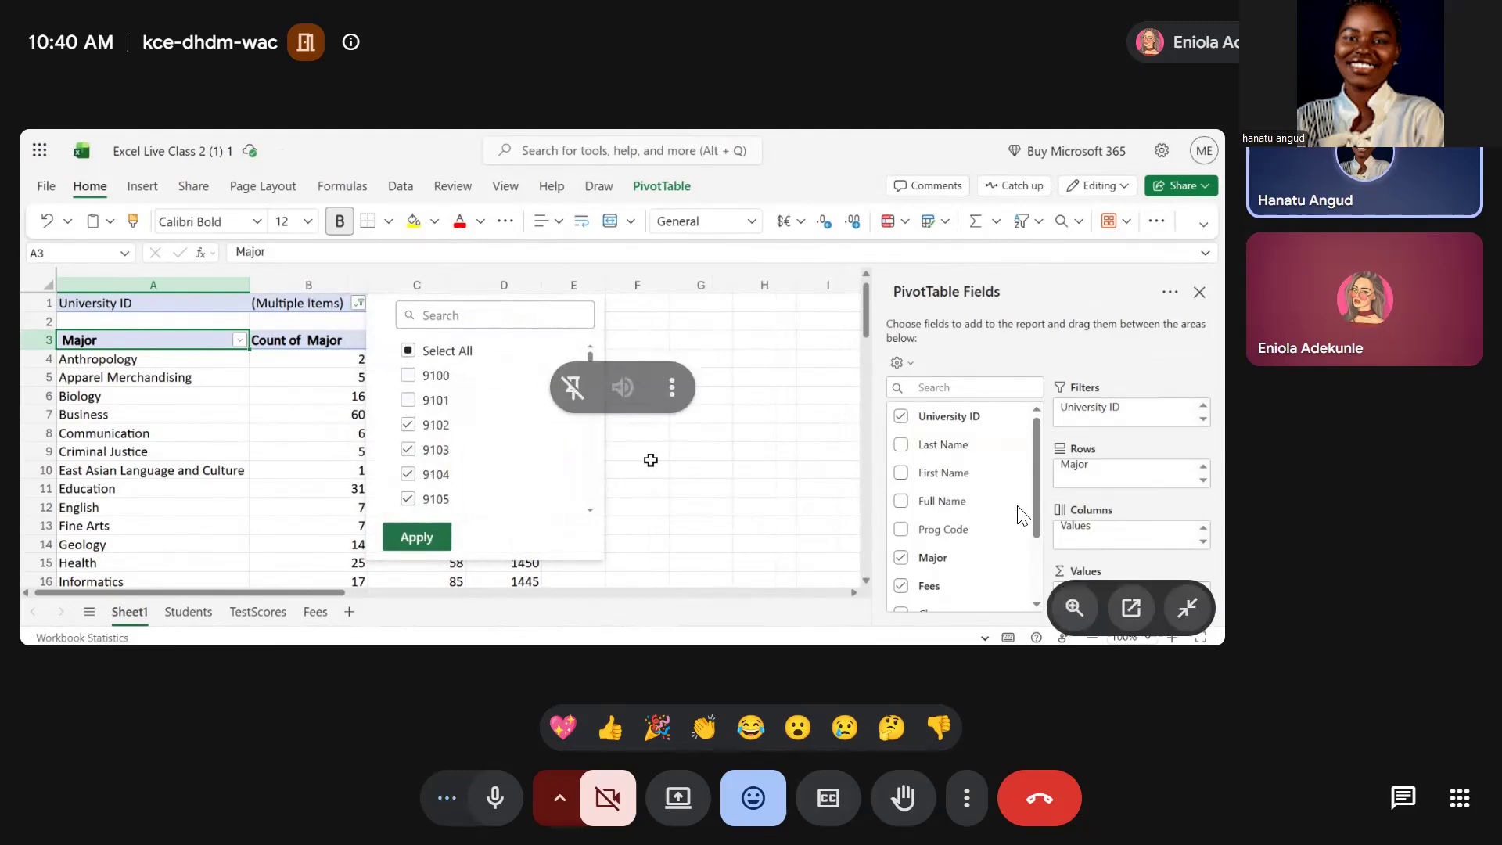
left_click(650, 459)
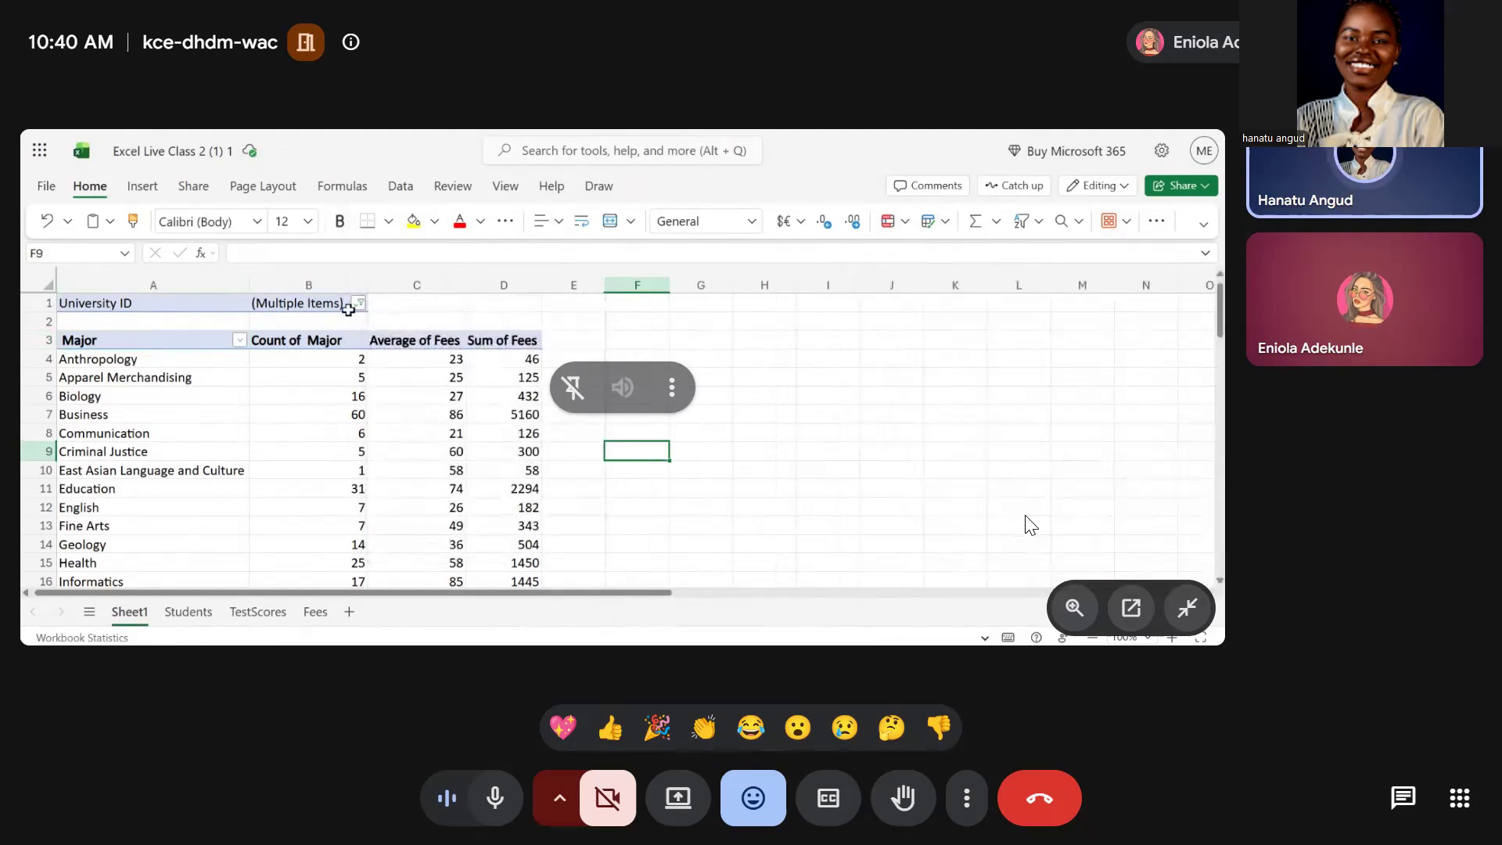
Remove the University ID field from the pivot table's filters
left_click(349, 309)
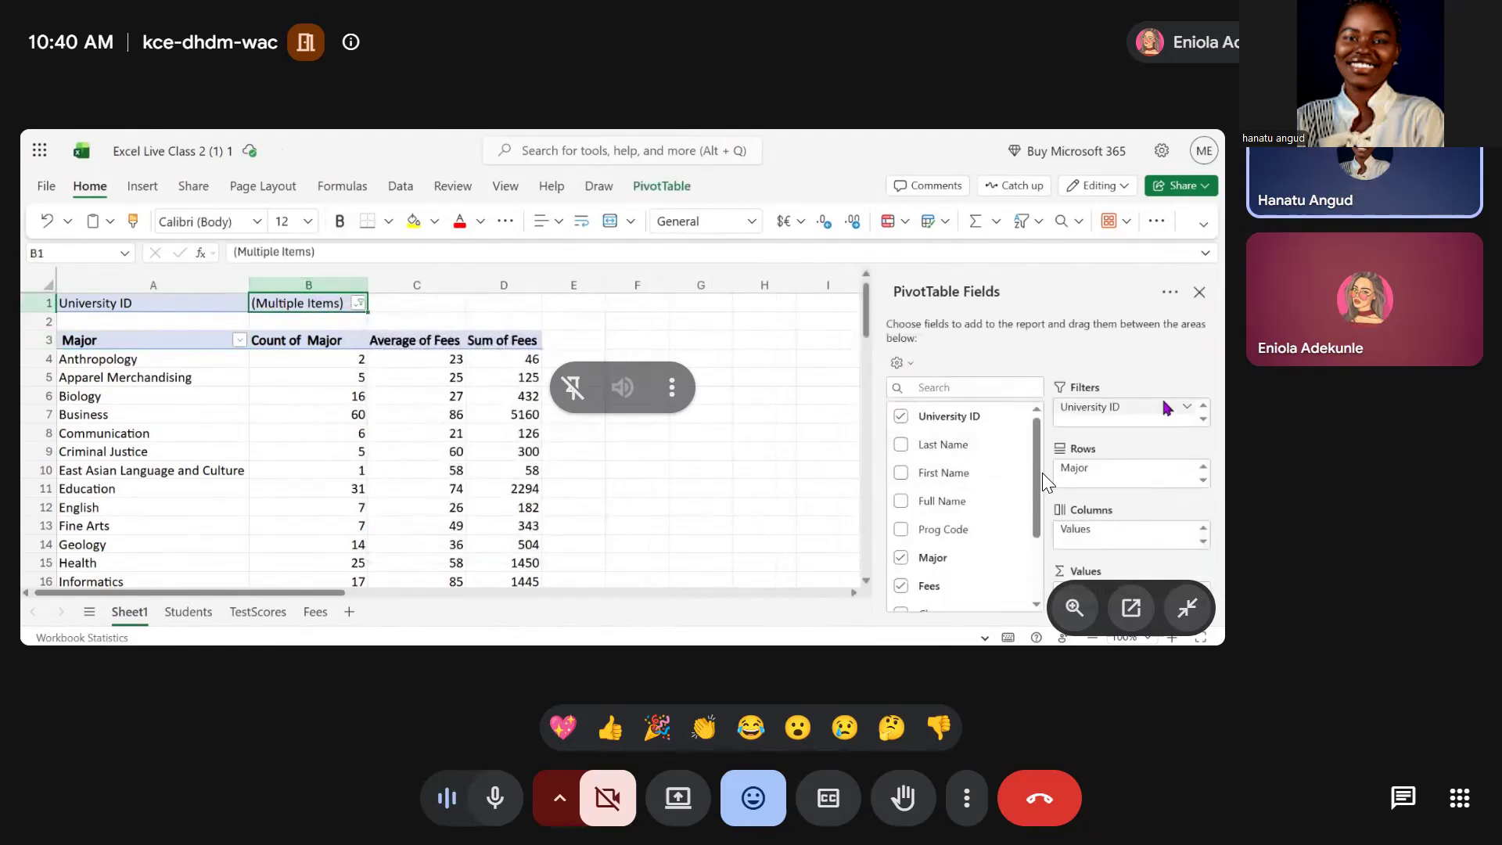
left_click(1187, 408)
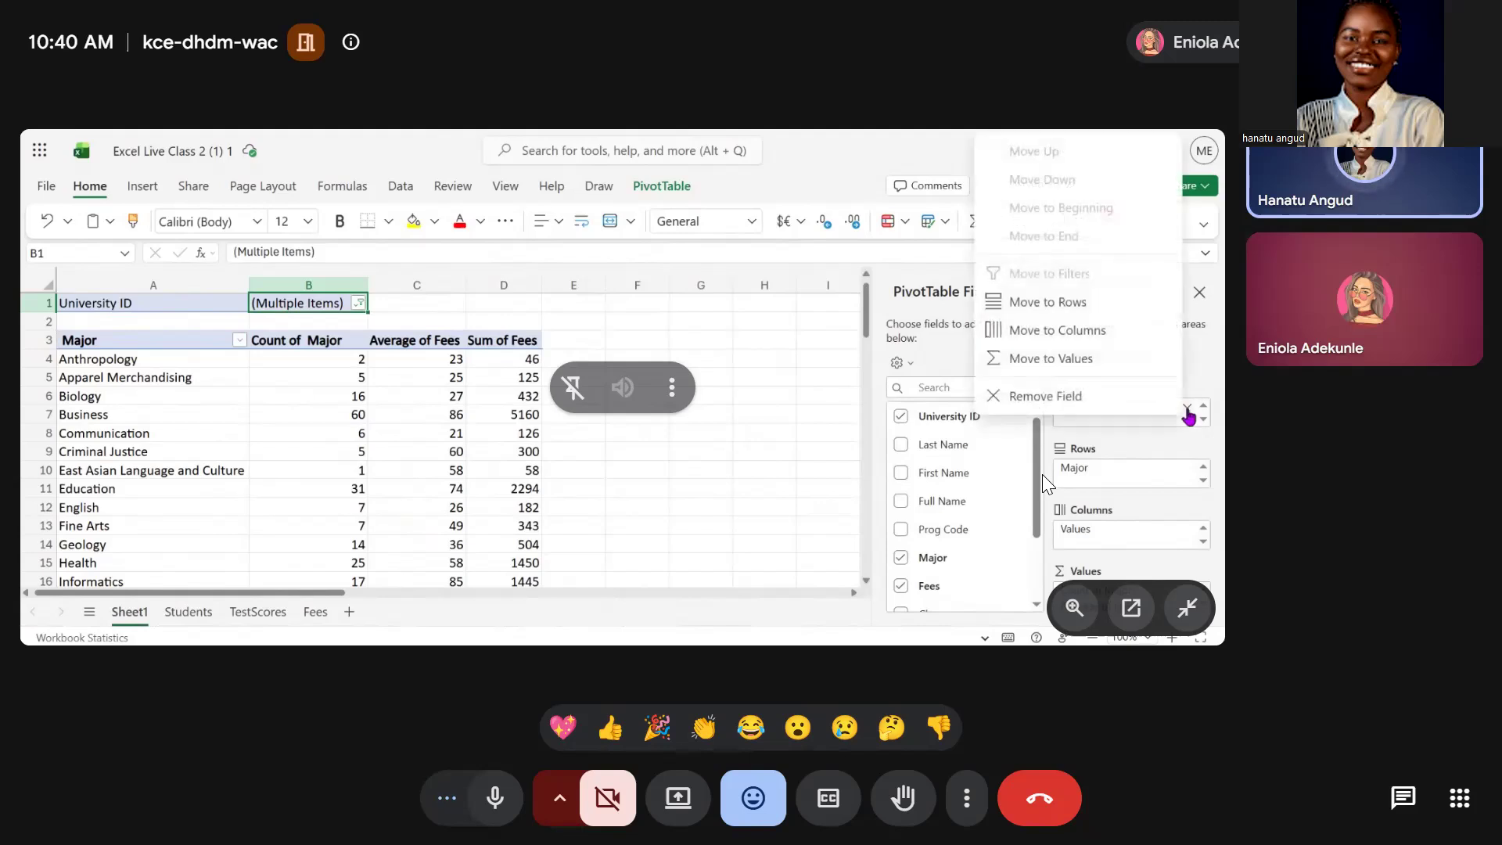
left_click(1025, 396)
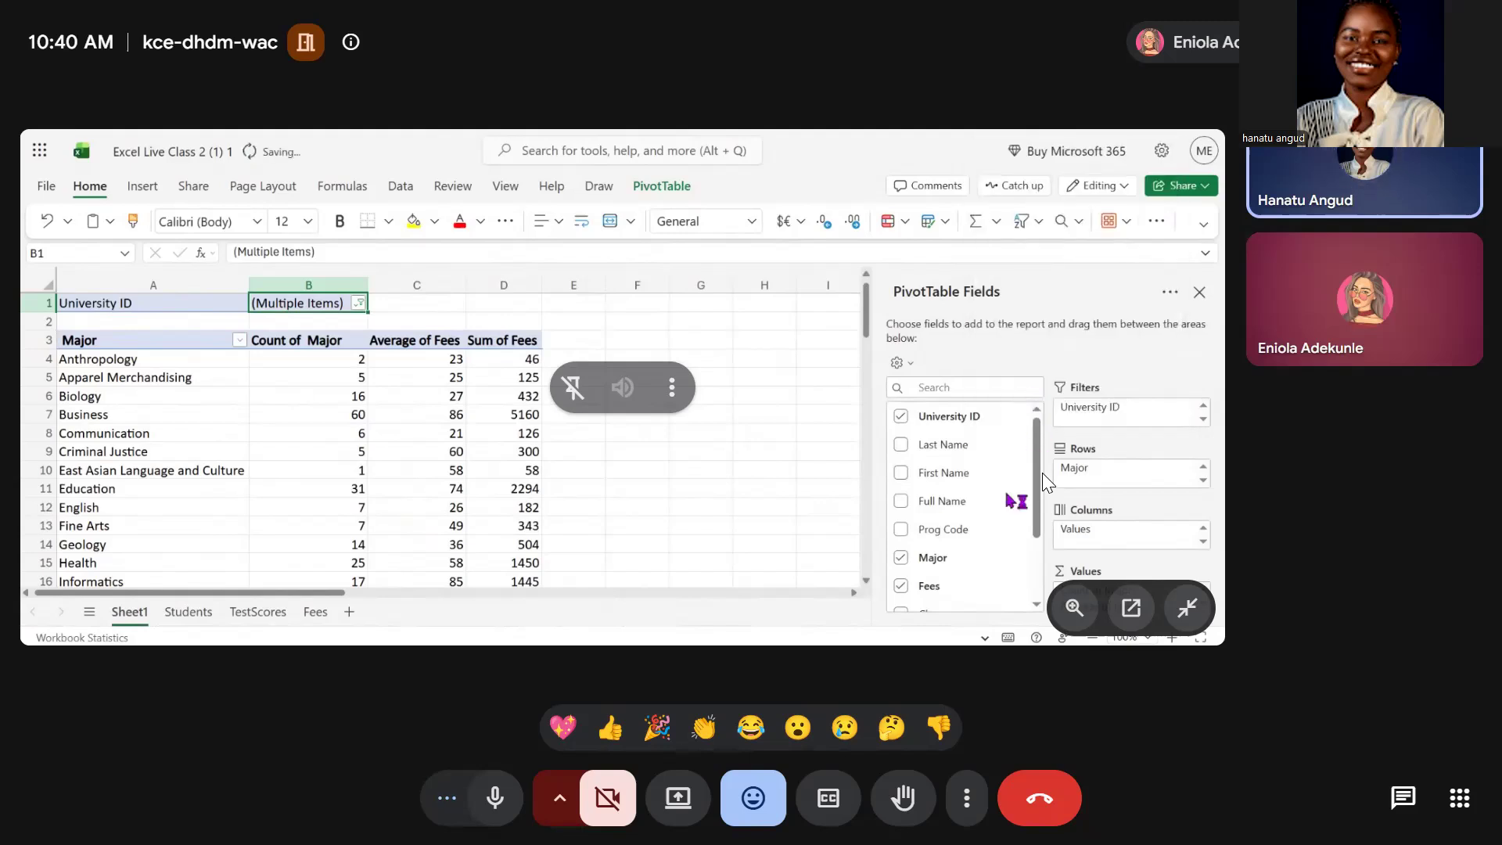
Add the Residence Hall field to the pivot table's filters
scroll(1007, 495, "down", 2)
scroll(1007, 494, "up", 1)
scroll(1007, 494, "down", 2)
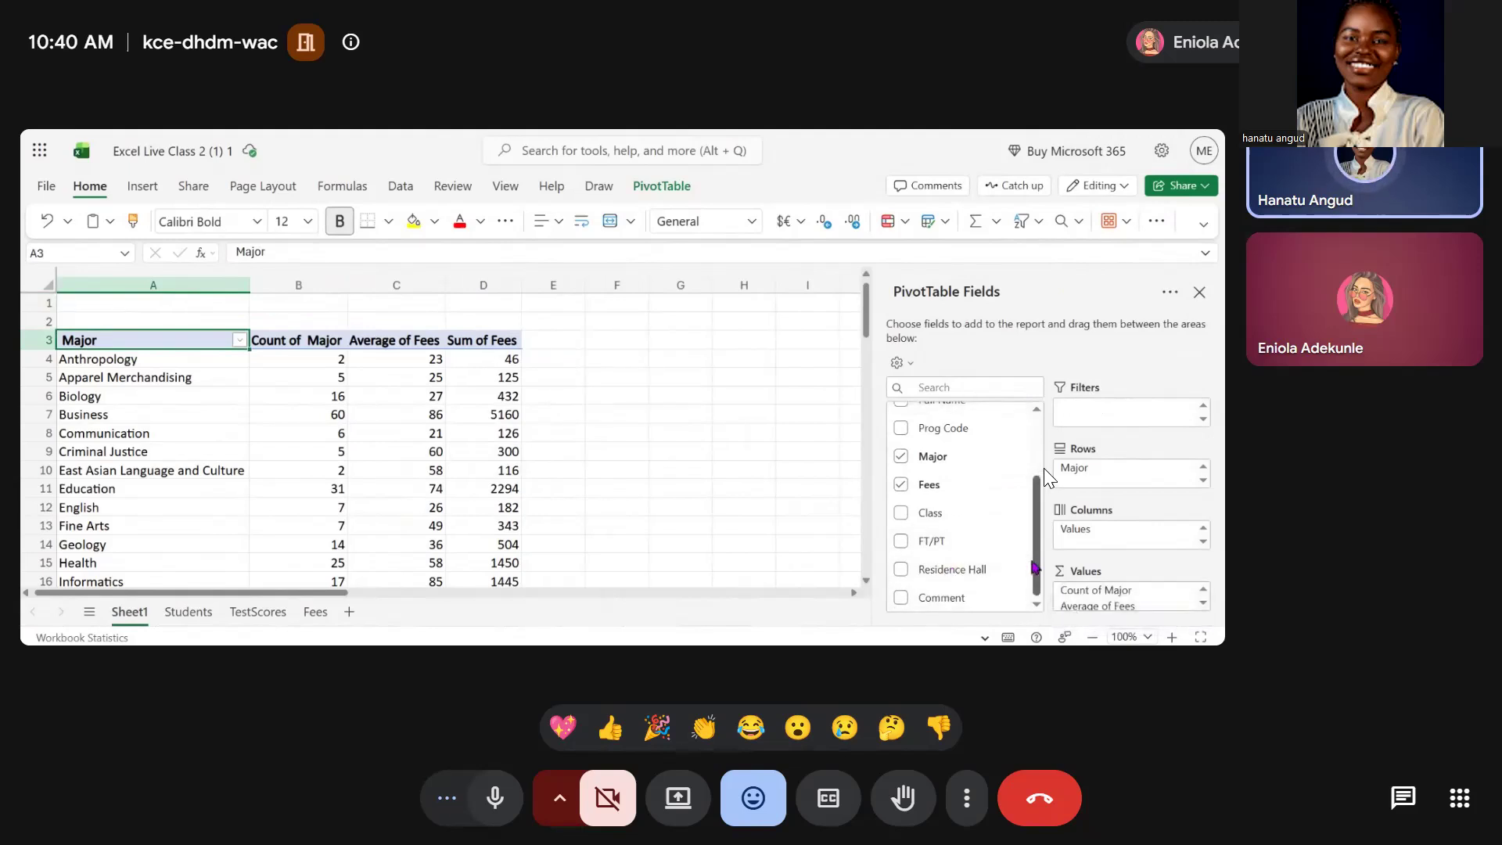
left_click(1020, 570)
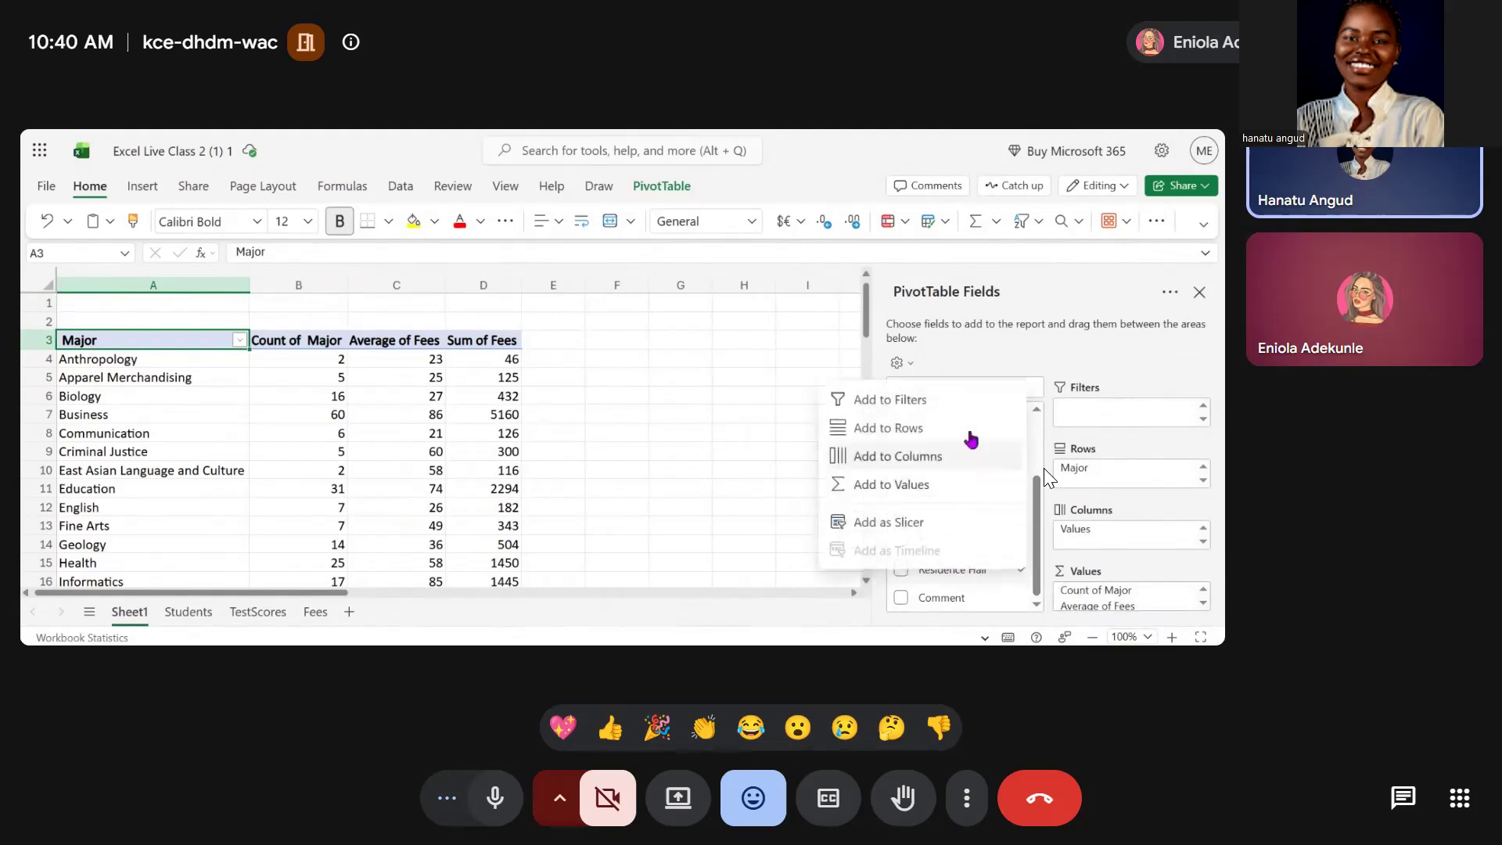
left_click(965, 401)
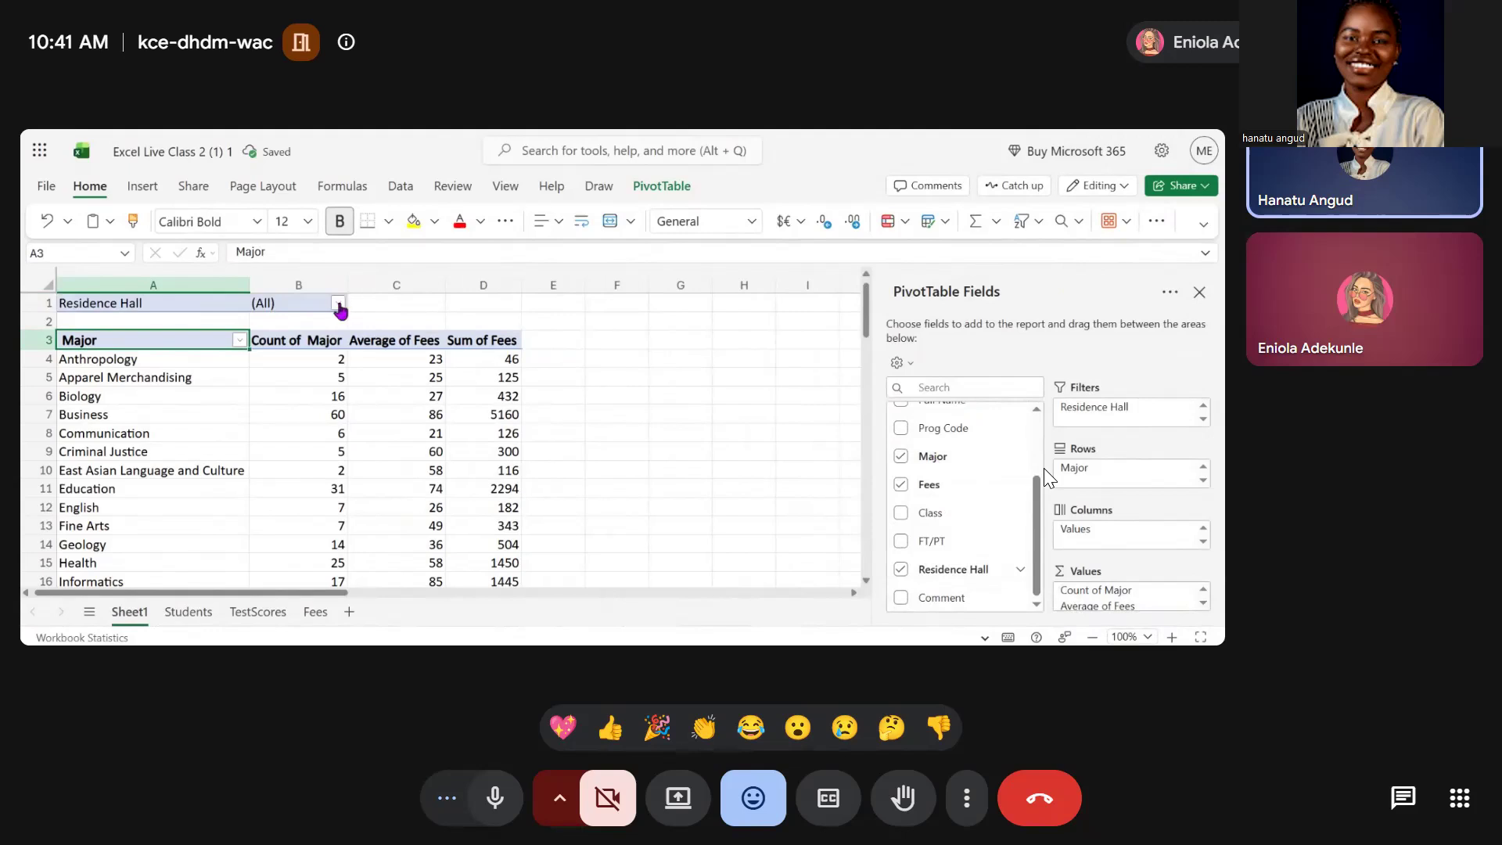
Filter the pivot table by Residence Hall to show only Jackson
left_click(339, 305)
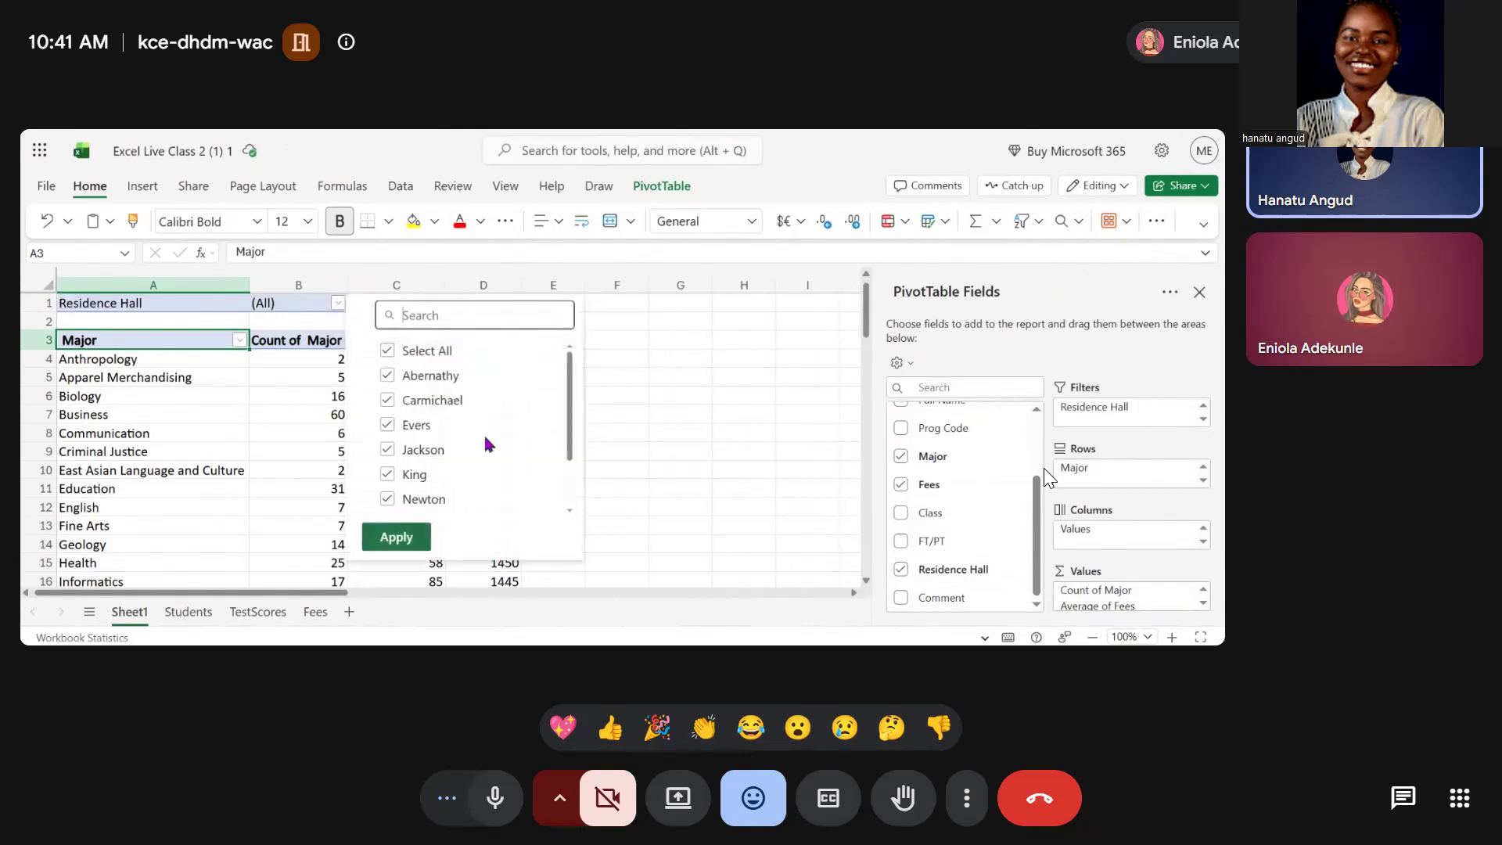
scroll(485, 444, "down", 2)
scroll(485, 444, "up", 2)
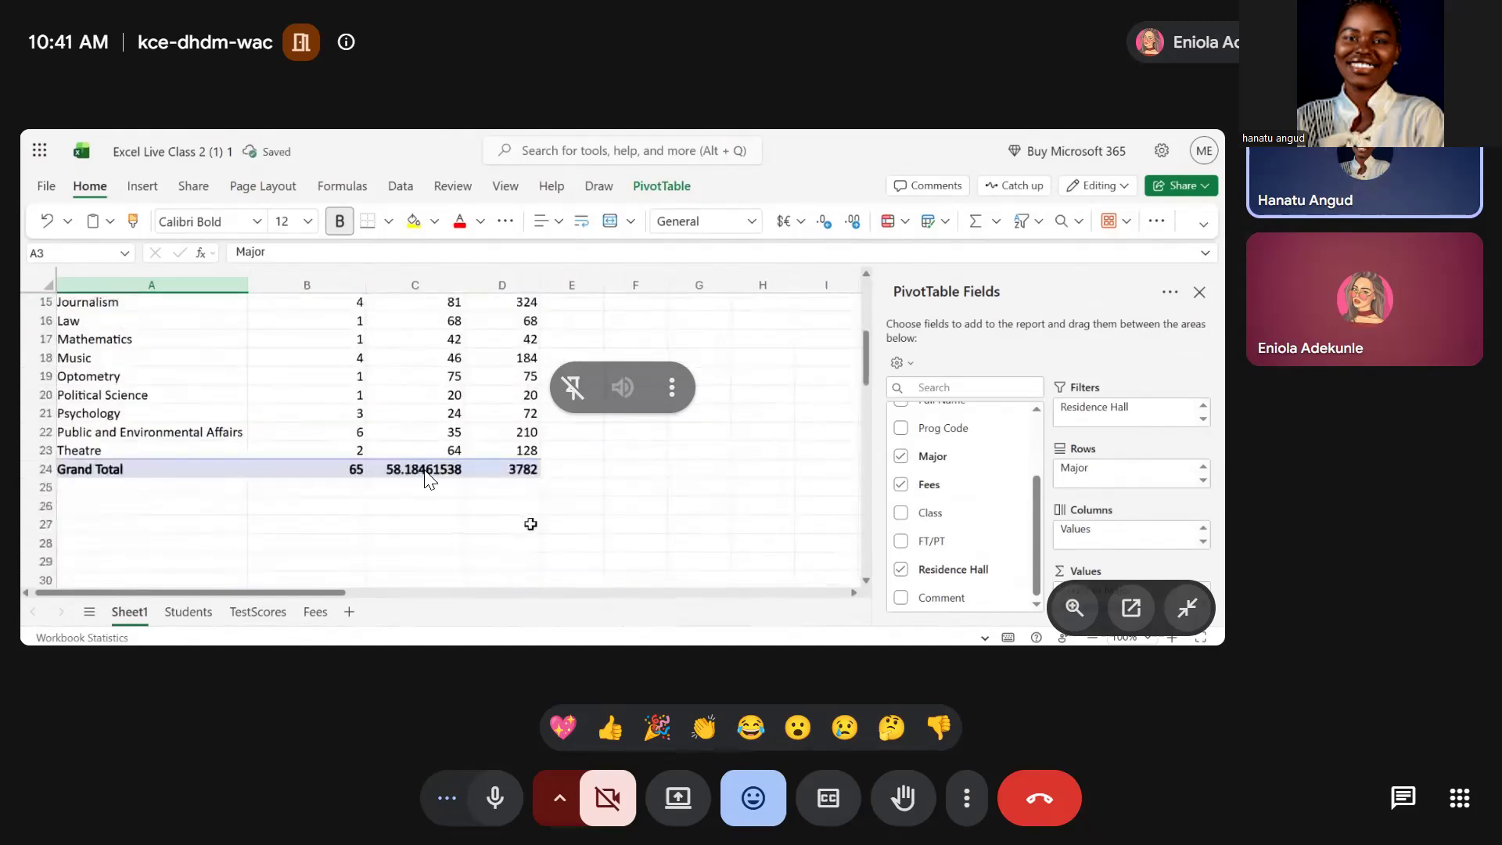
right_click(427, 462)
left_click(401, 511)
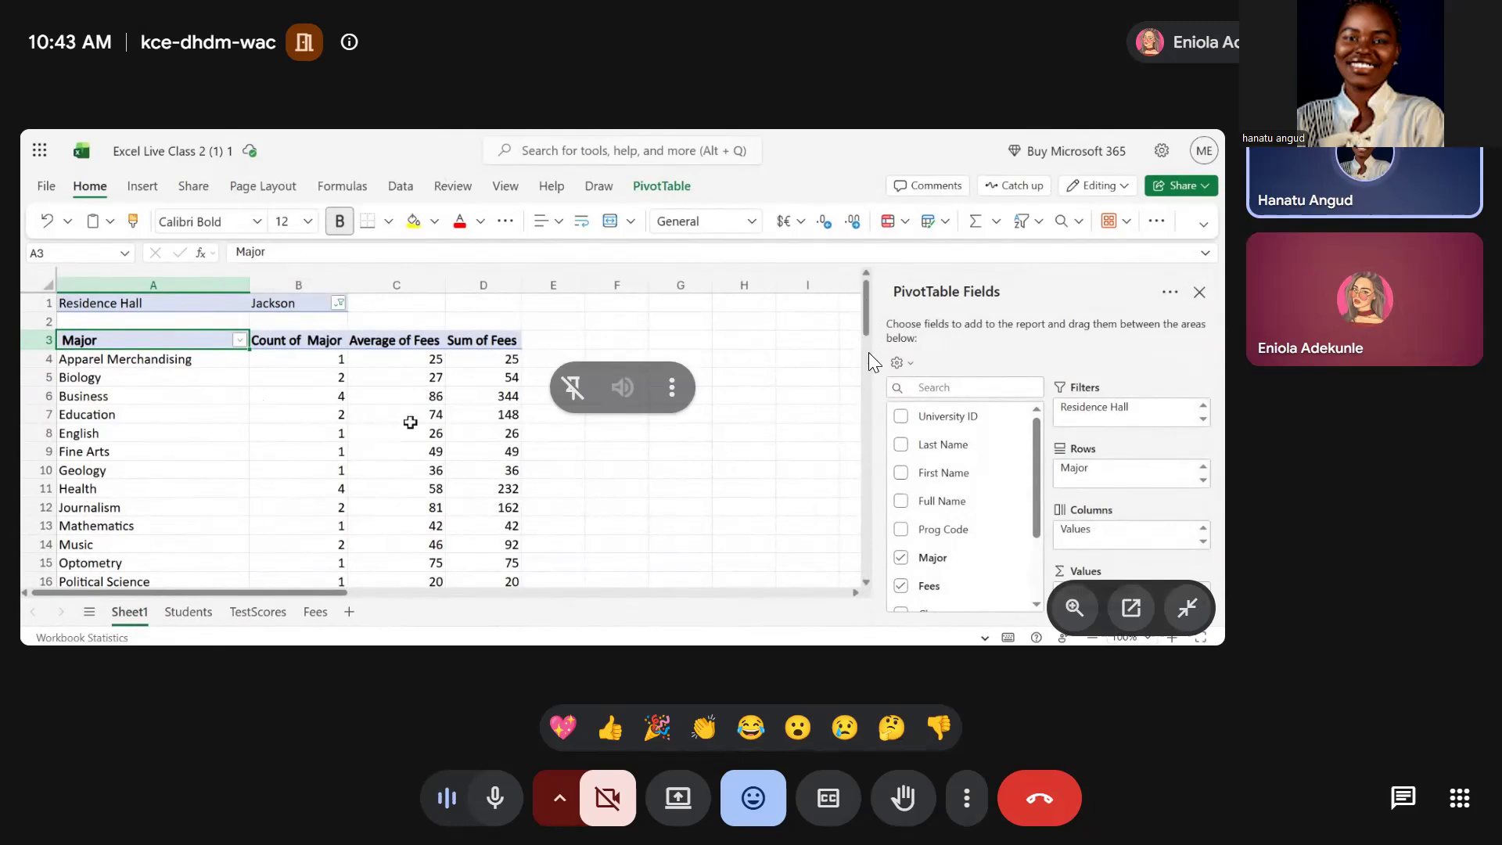
scroll(853, 358, "down", 3)
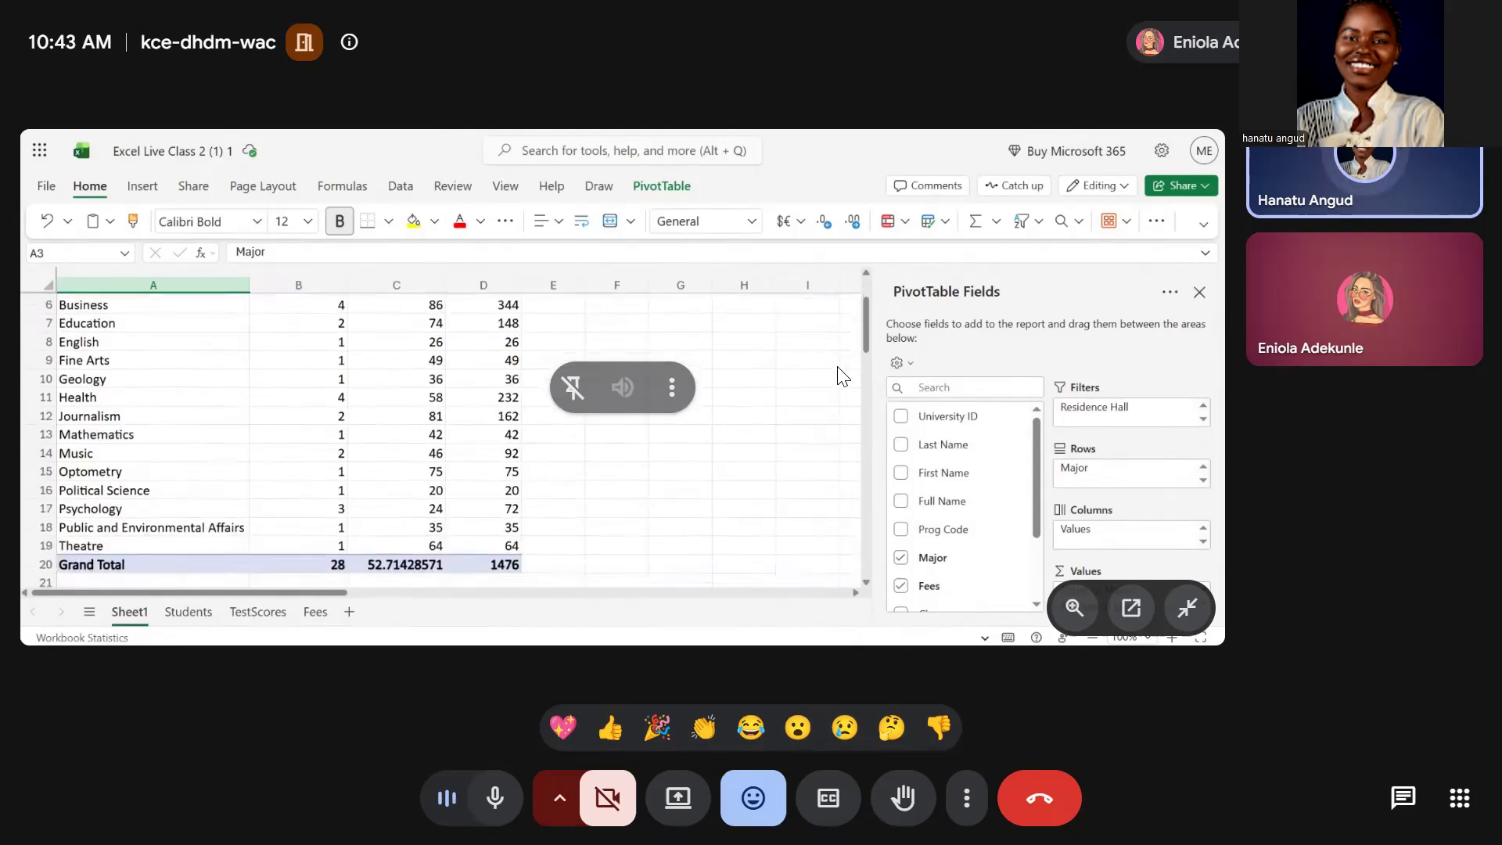
scroll(839, 376, "down", 1)
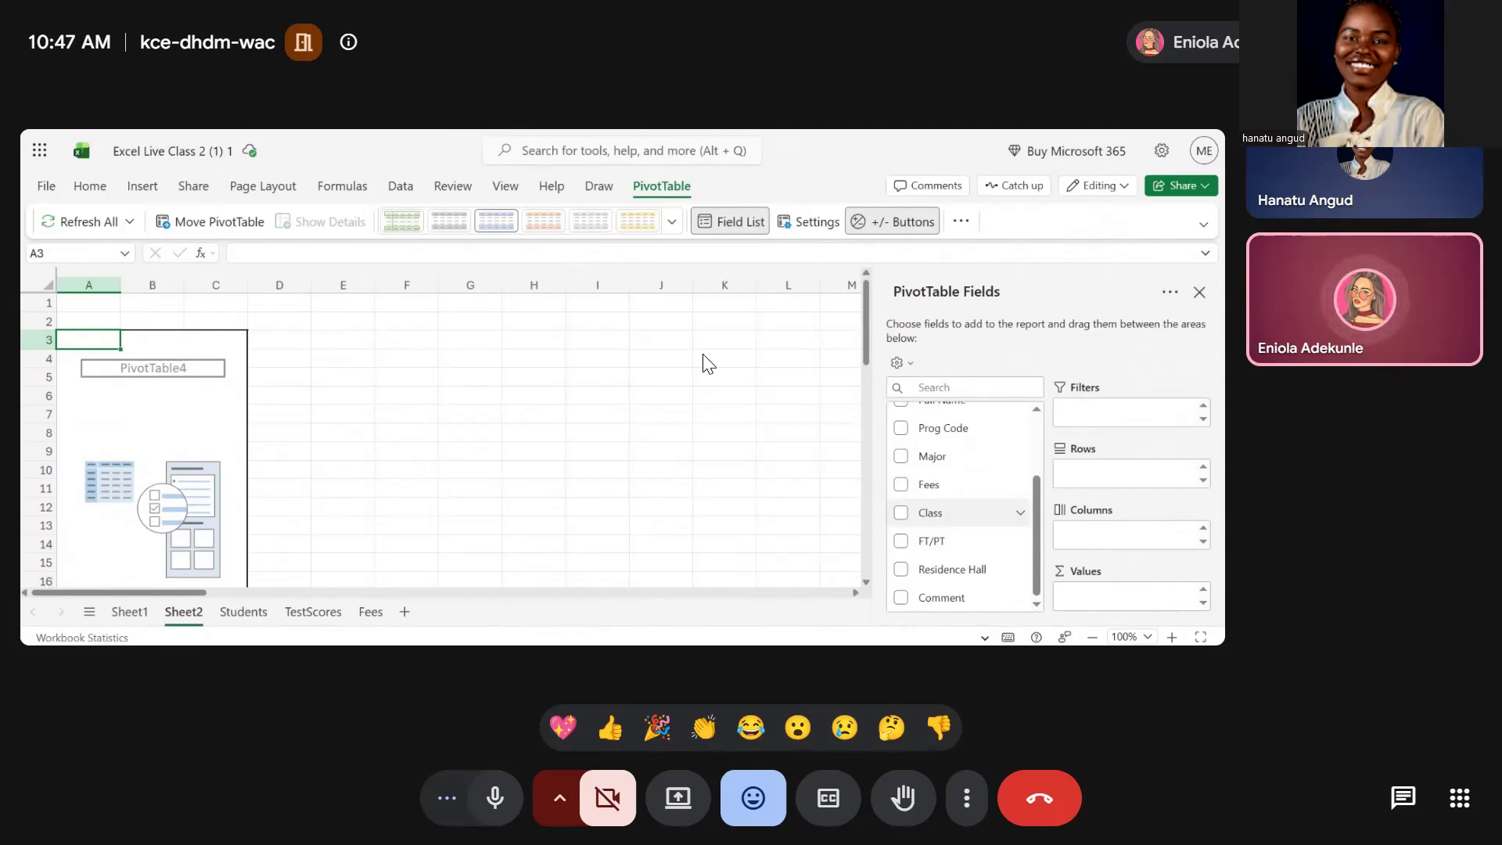
Add the Major field to the new pivot table's filters
scroll(939, 556, "up", 2)
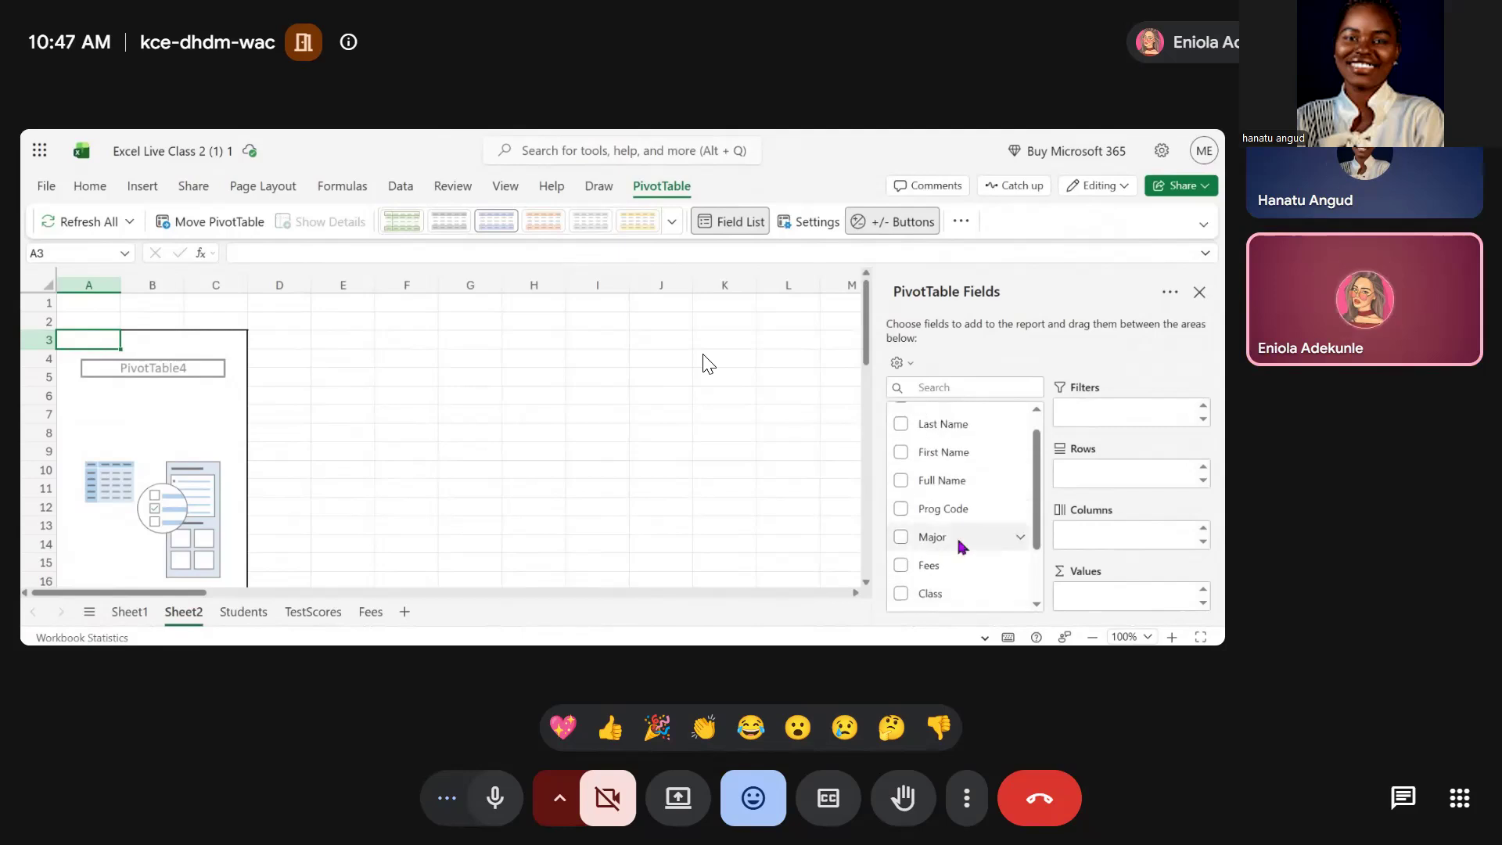
left_click(1019, 538)
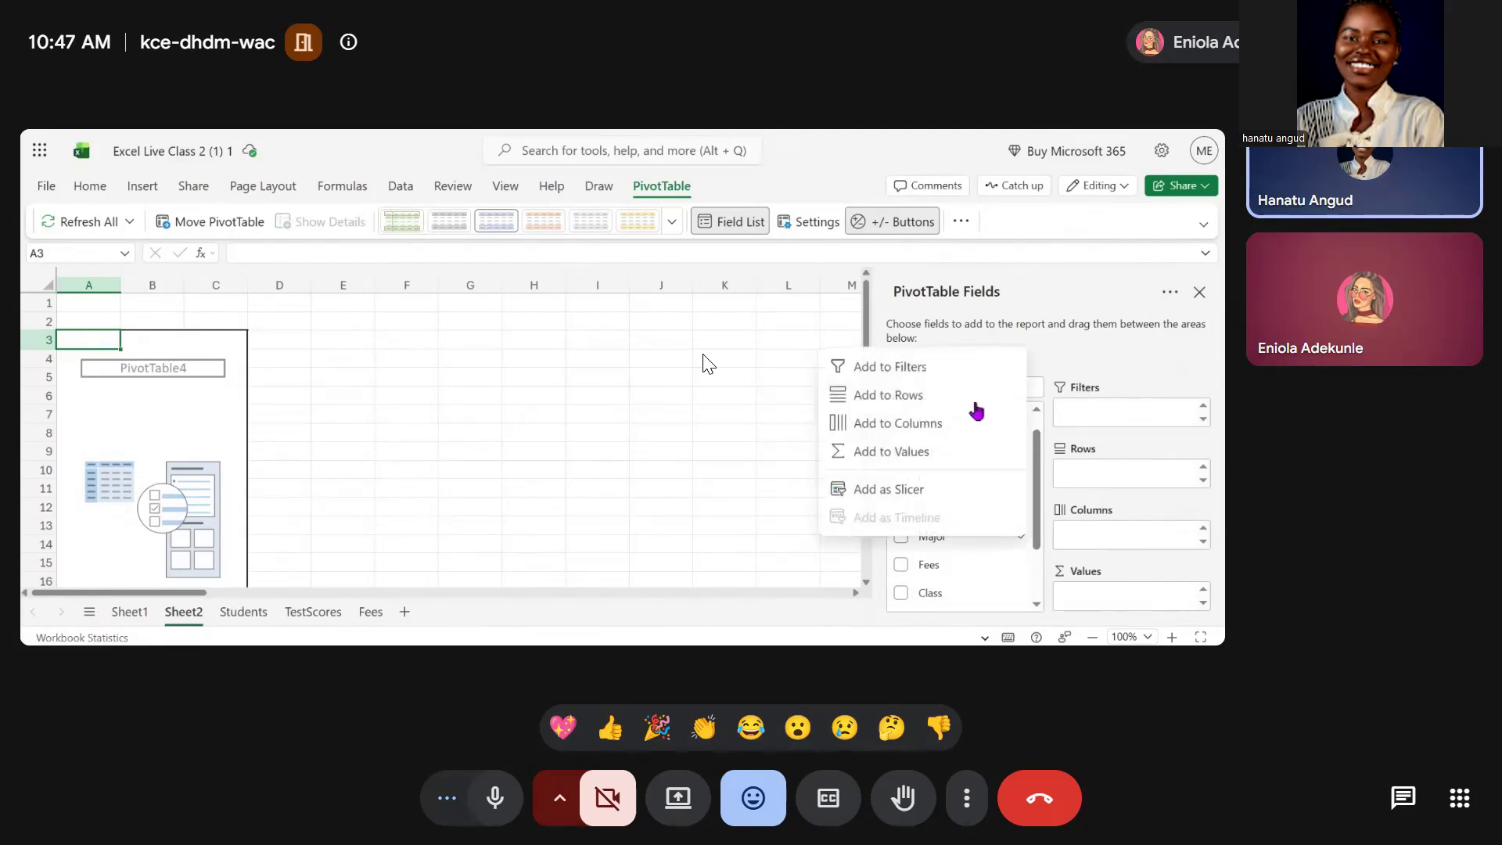
left_click(936, 369)
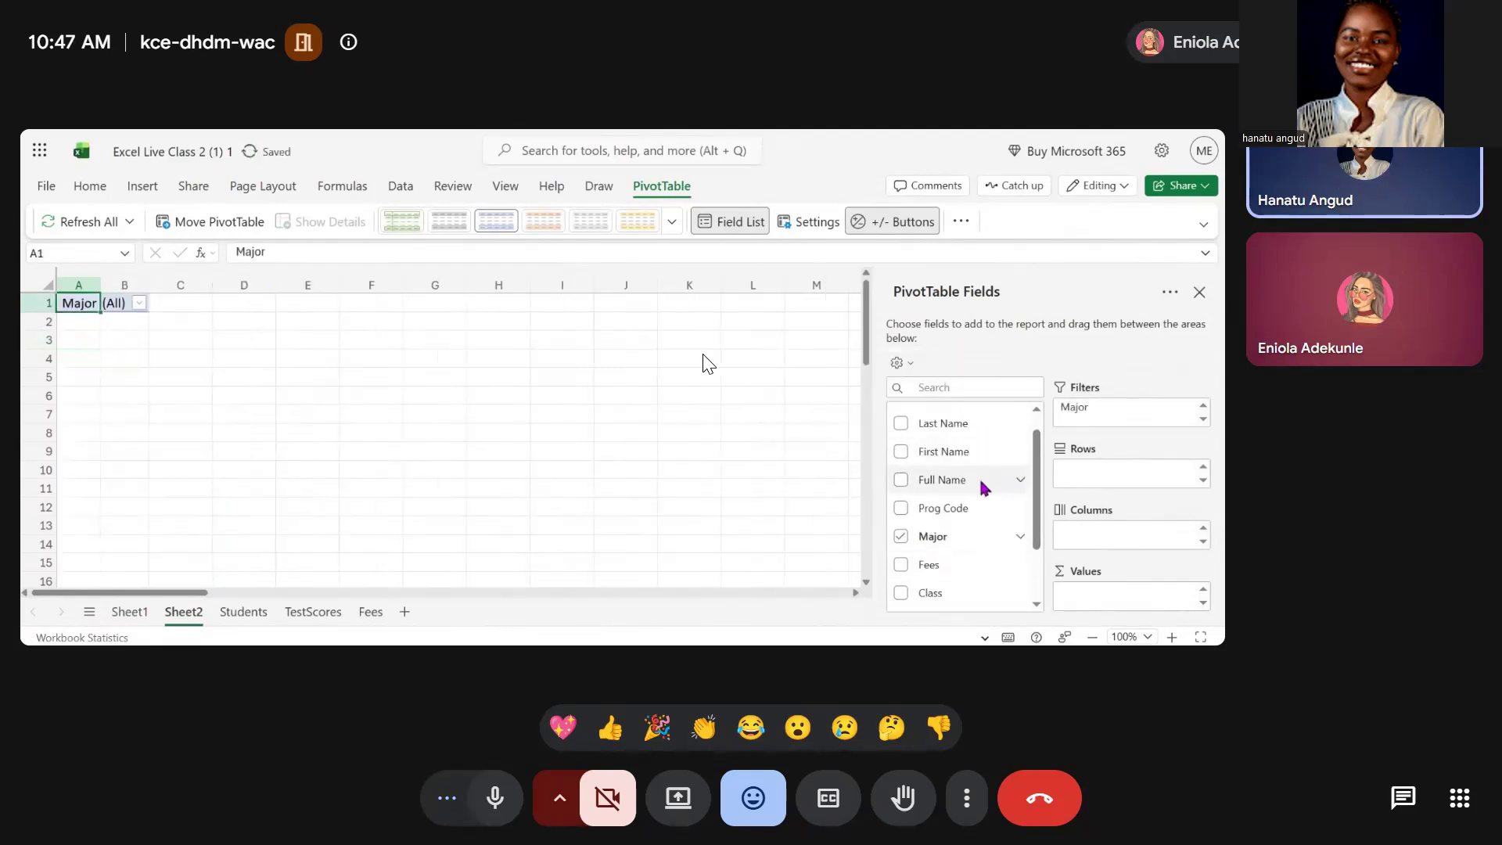
Add the Class field to the pivot table's rows
scroll(970, 509, "down", 2)
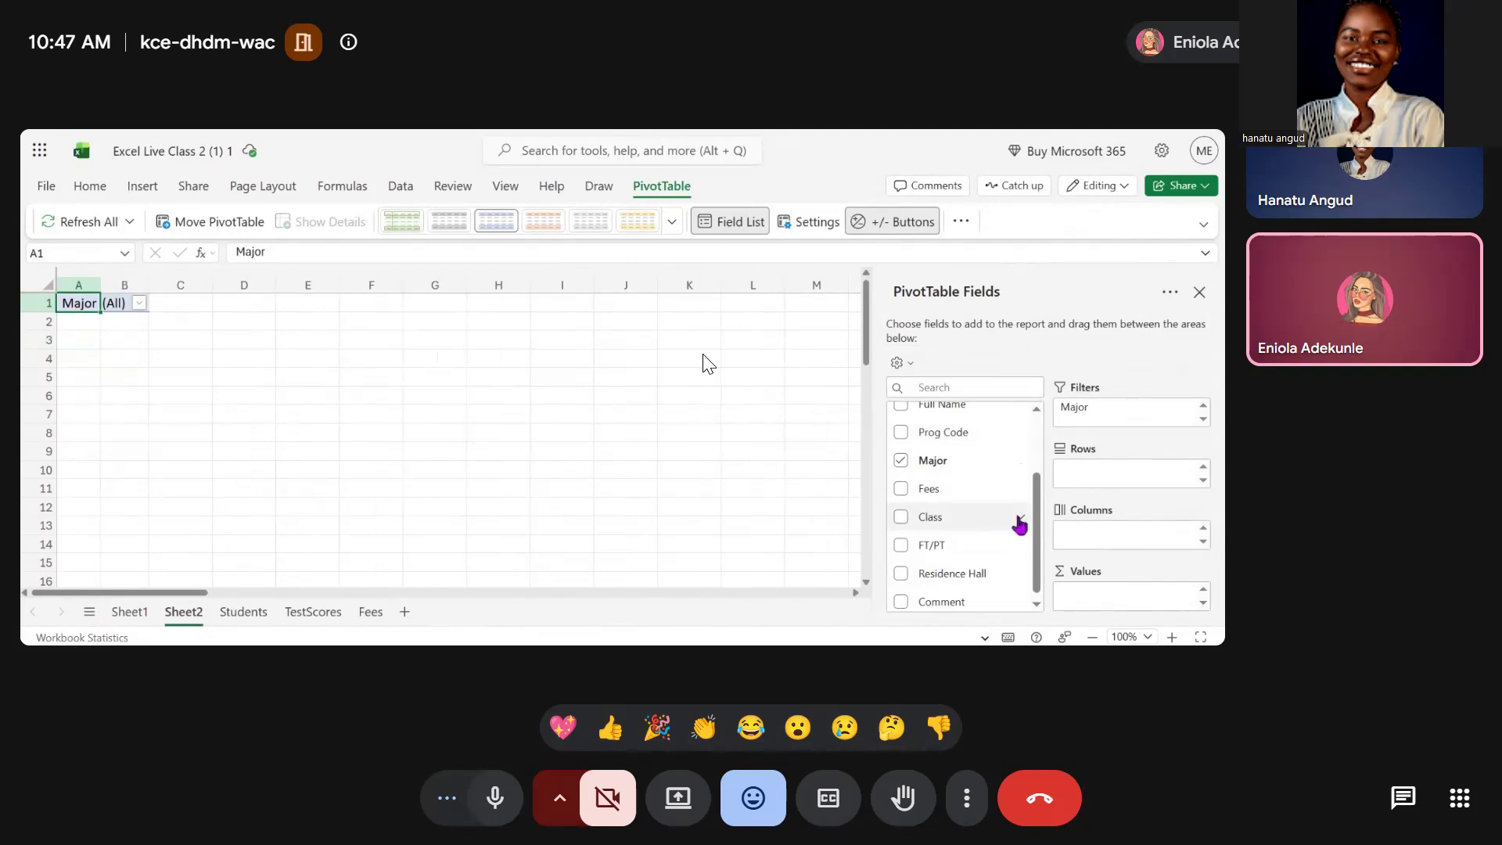
left_click(1020, 518)
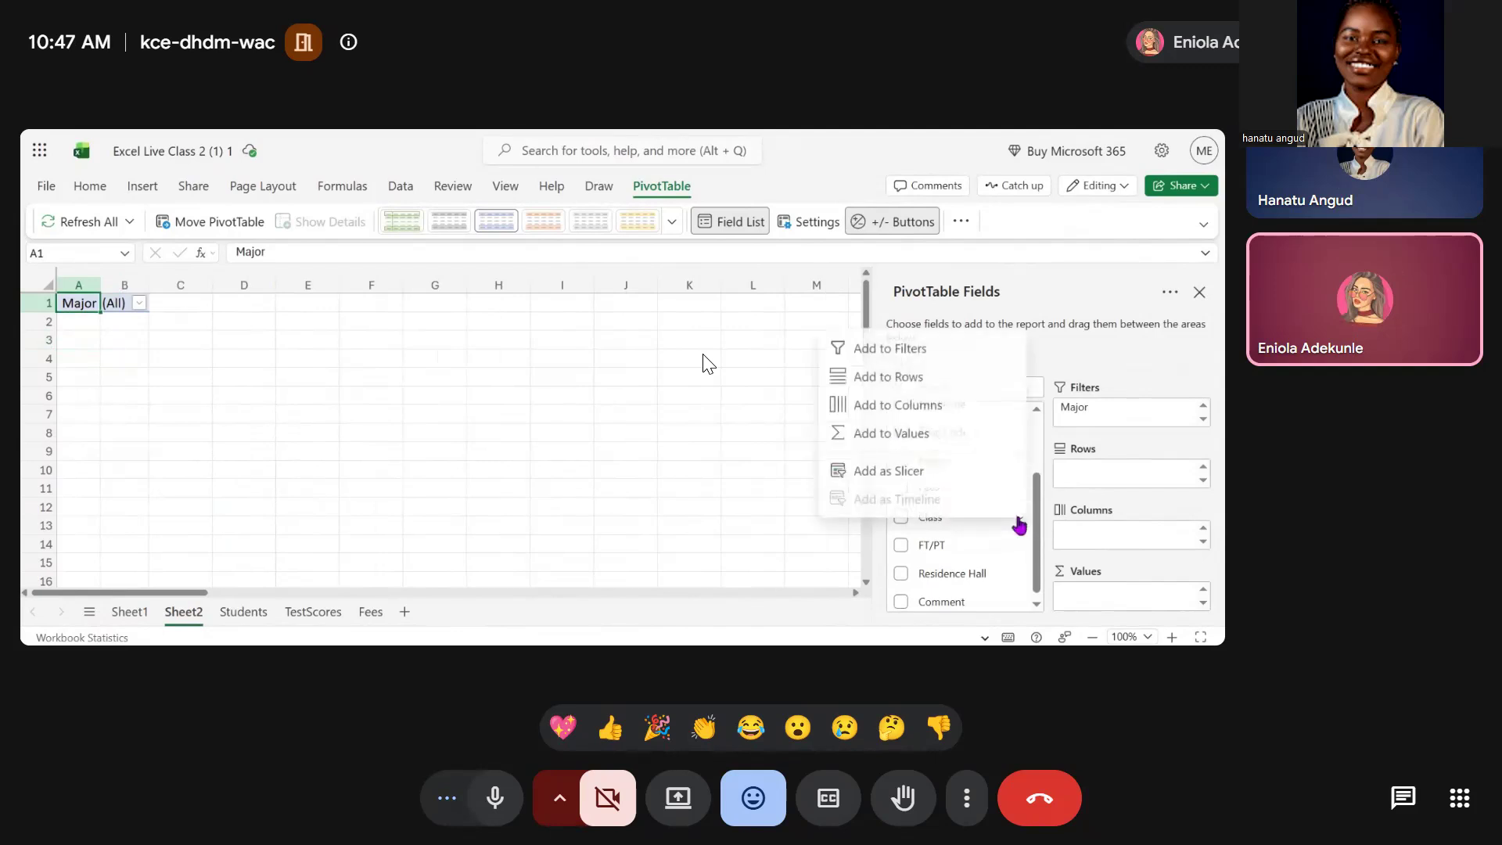
left_click(970, 384)
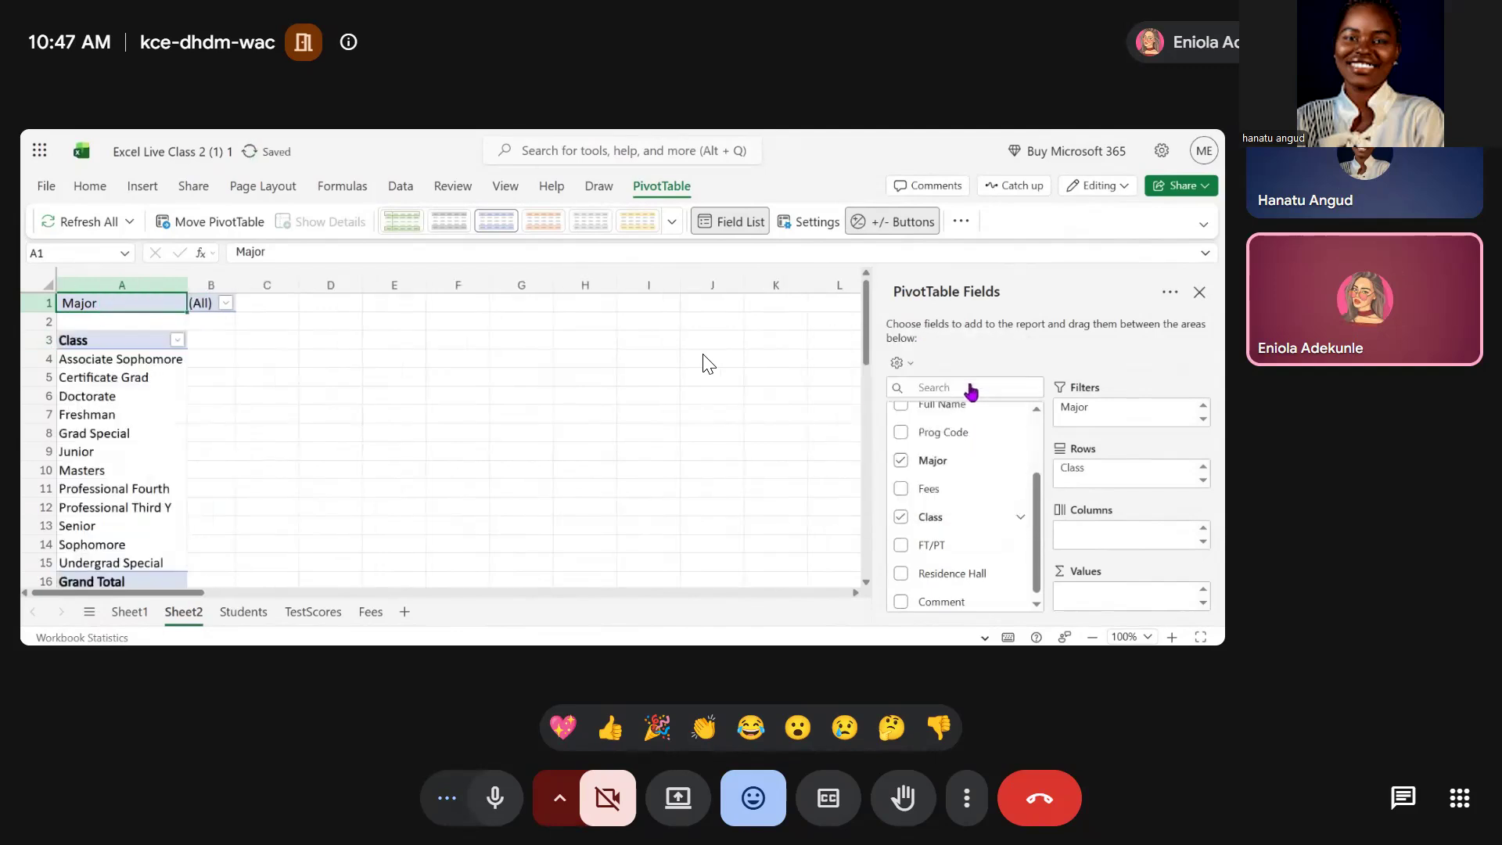
Add the Class field to the pivot table's values as a count
scroll(572, 513, "down", 1)
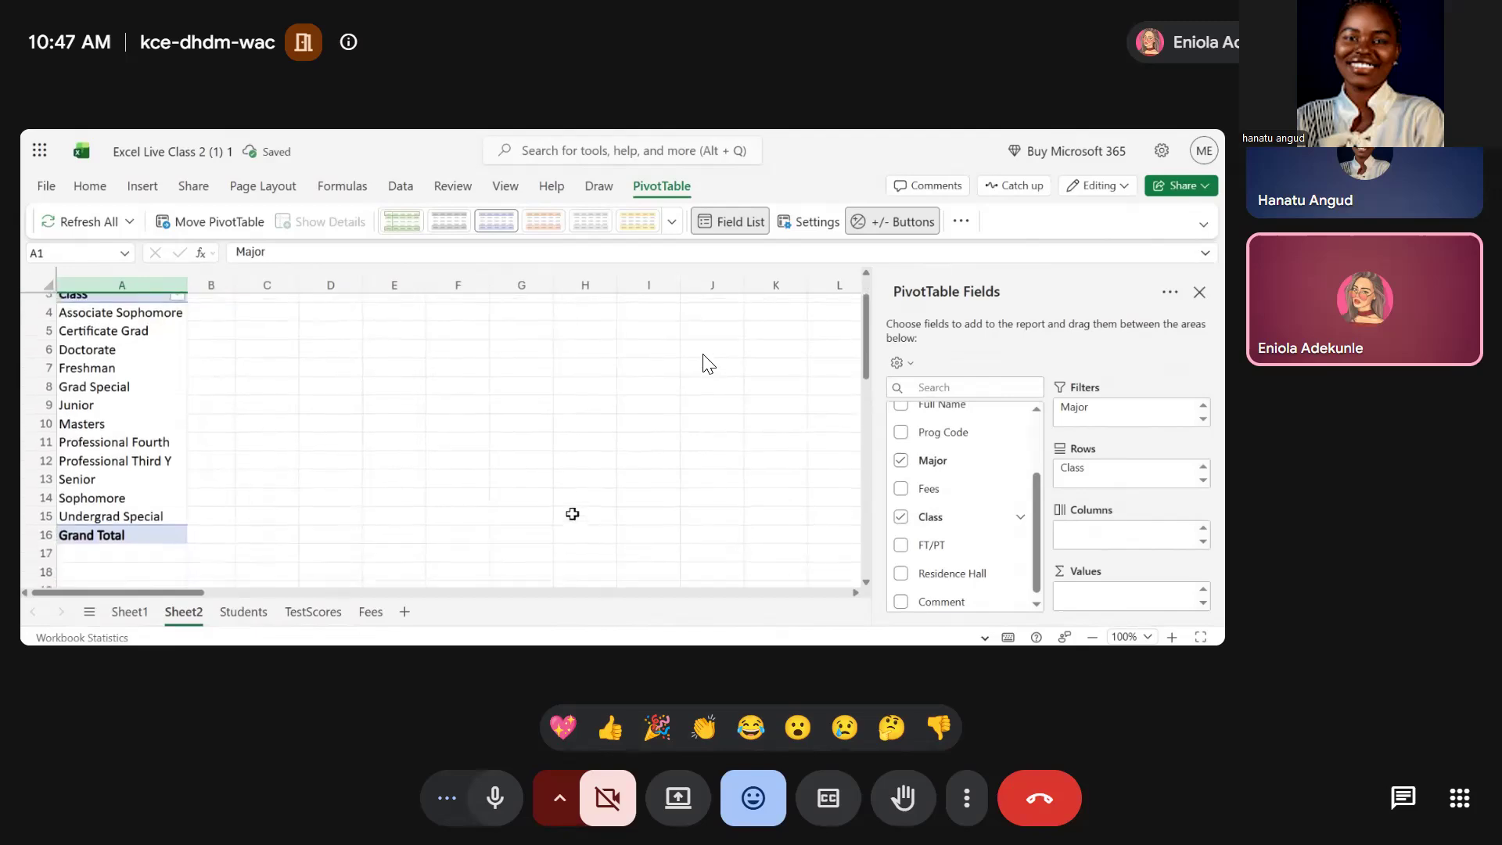
scroll(572, 513, "up", 1)
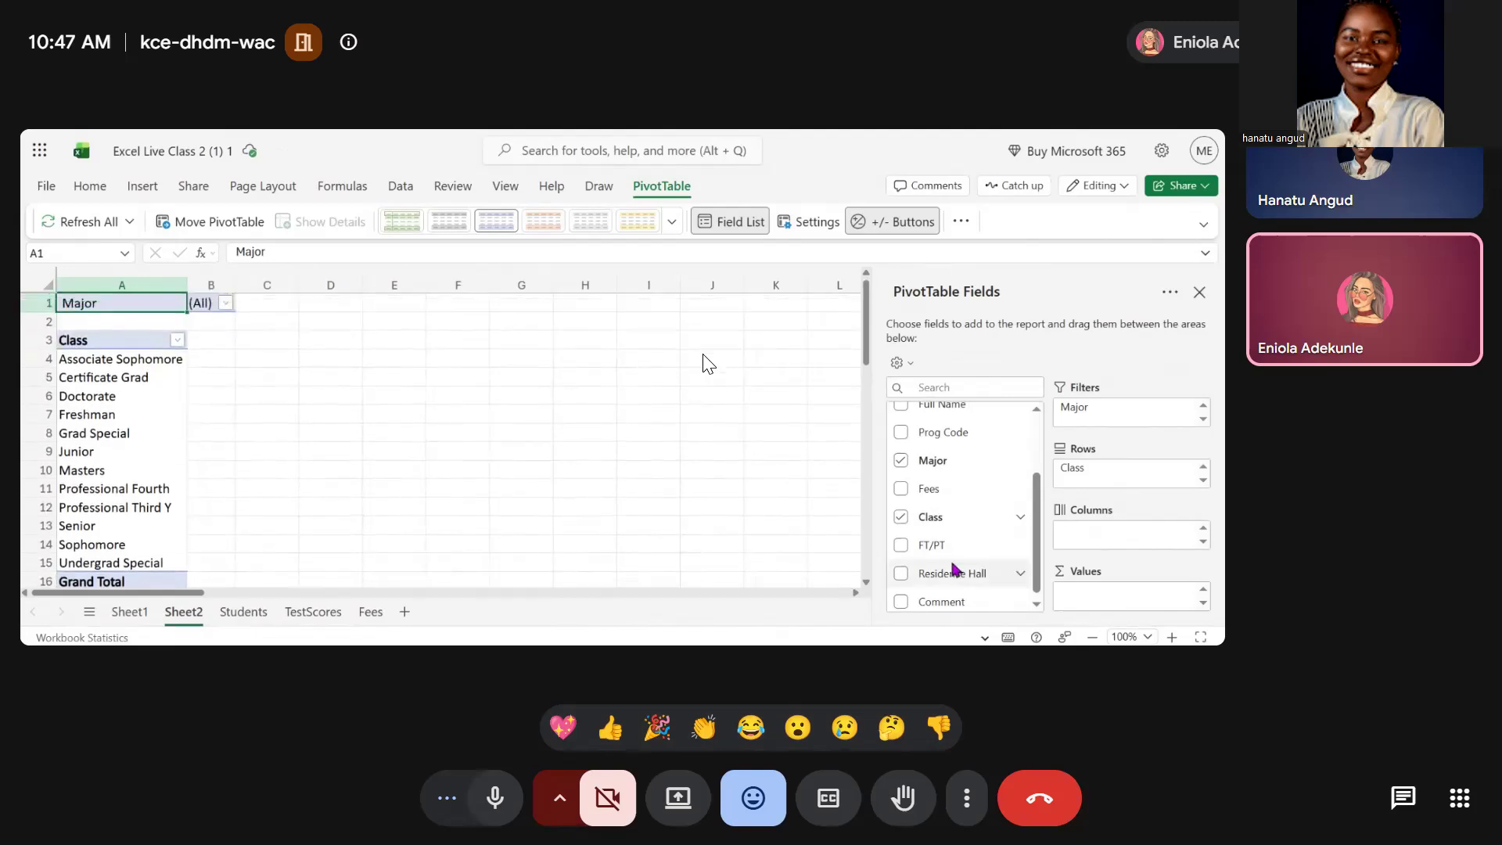
scroll(962, 572, "down", 1)
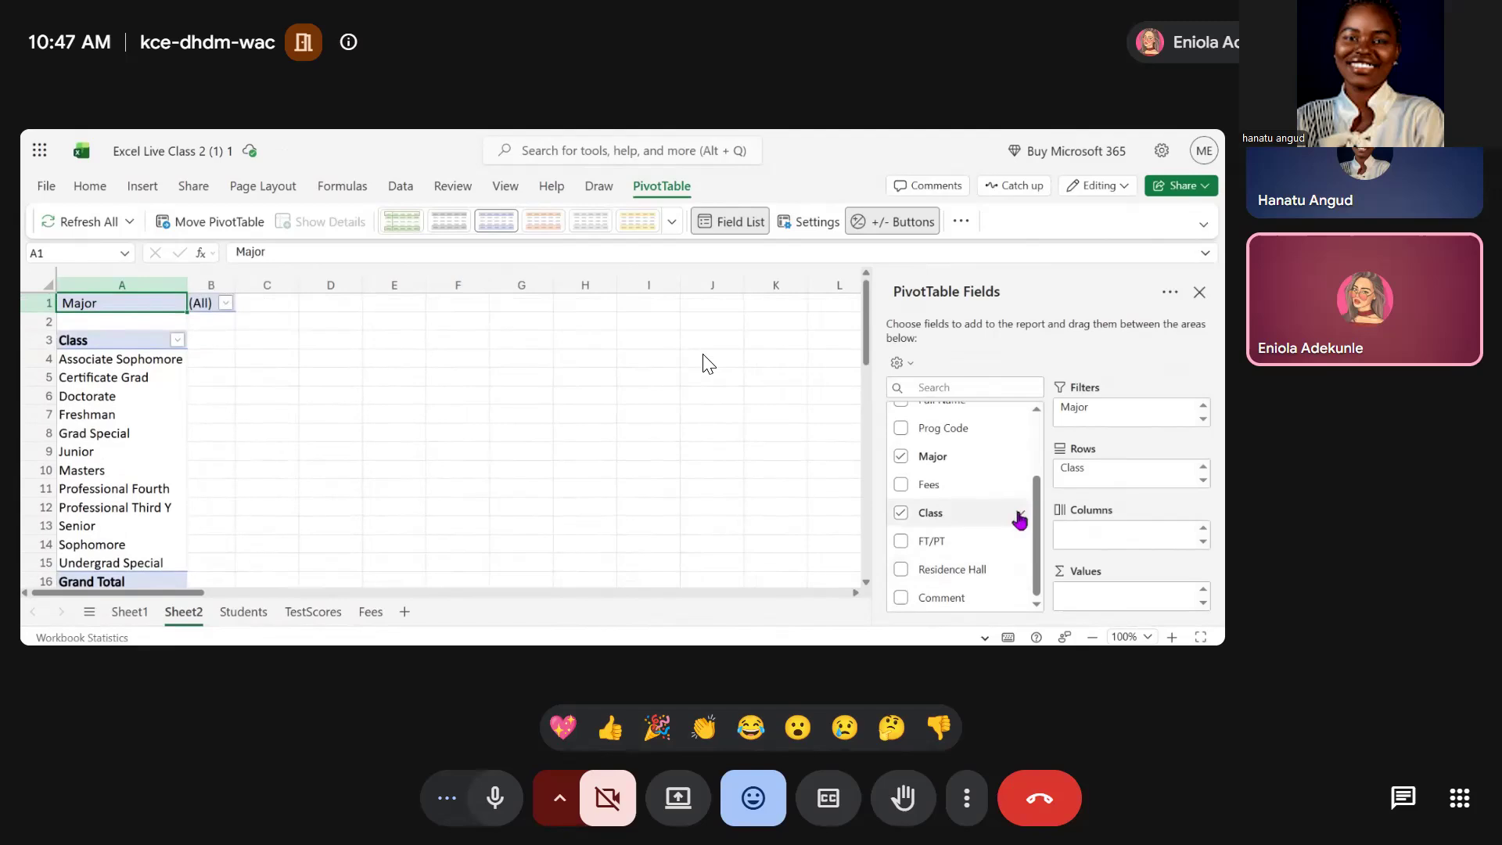
left_click(1020, 518)
left_click(953, 432)
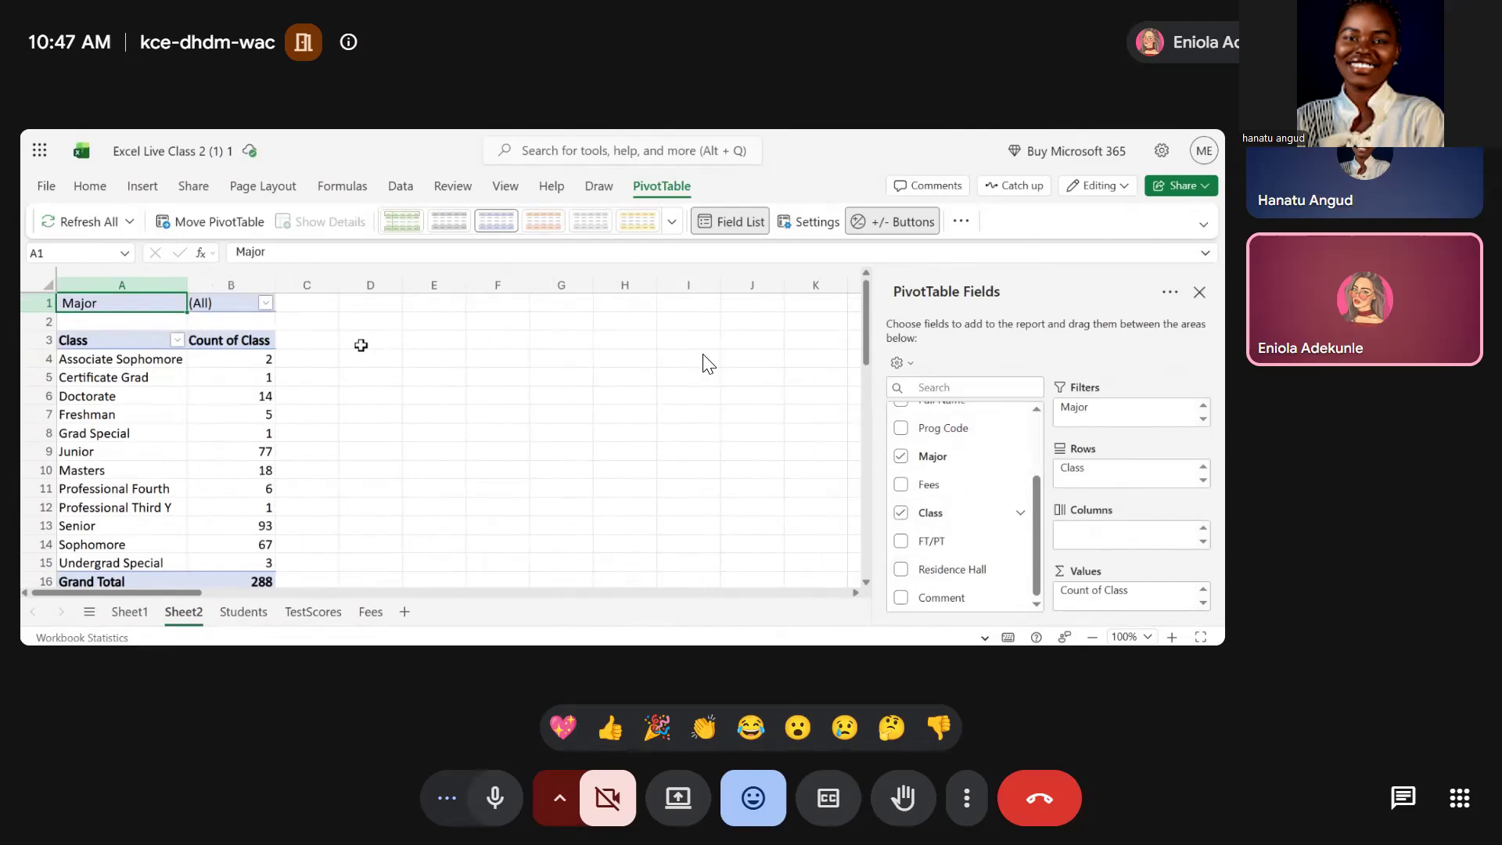
Filter the pivot table by Major to show only Biology
left_click(266, 305)
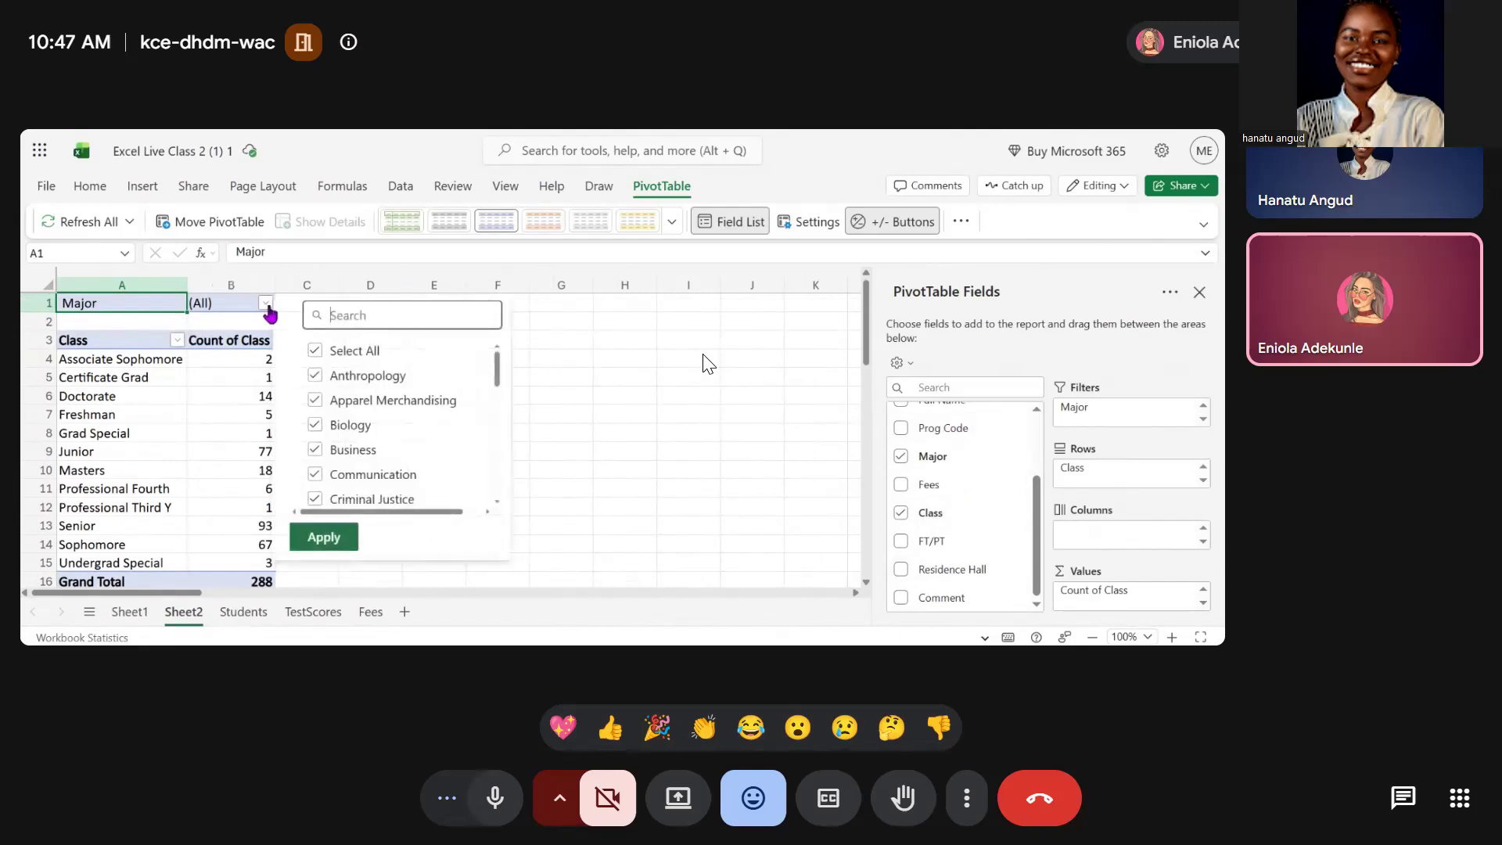
left_click(313, 351)
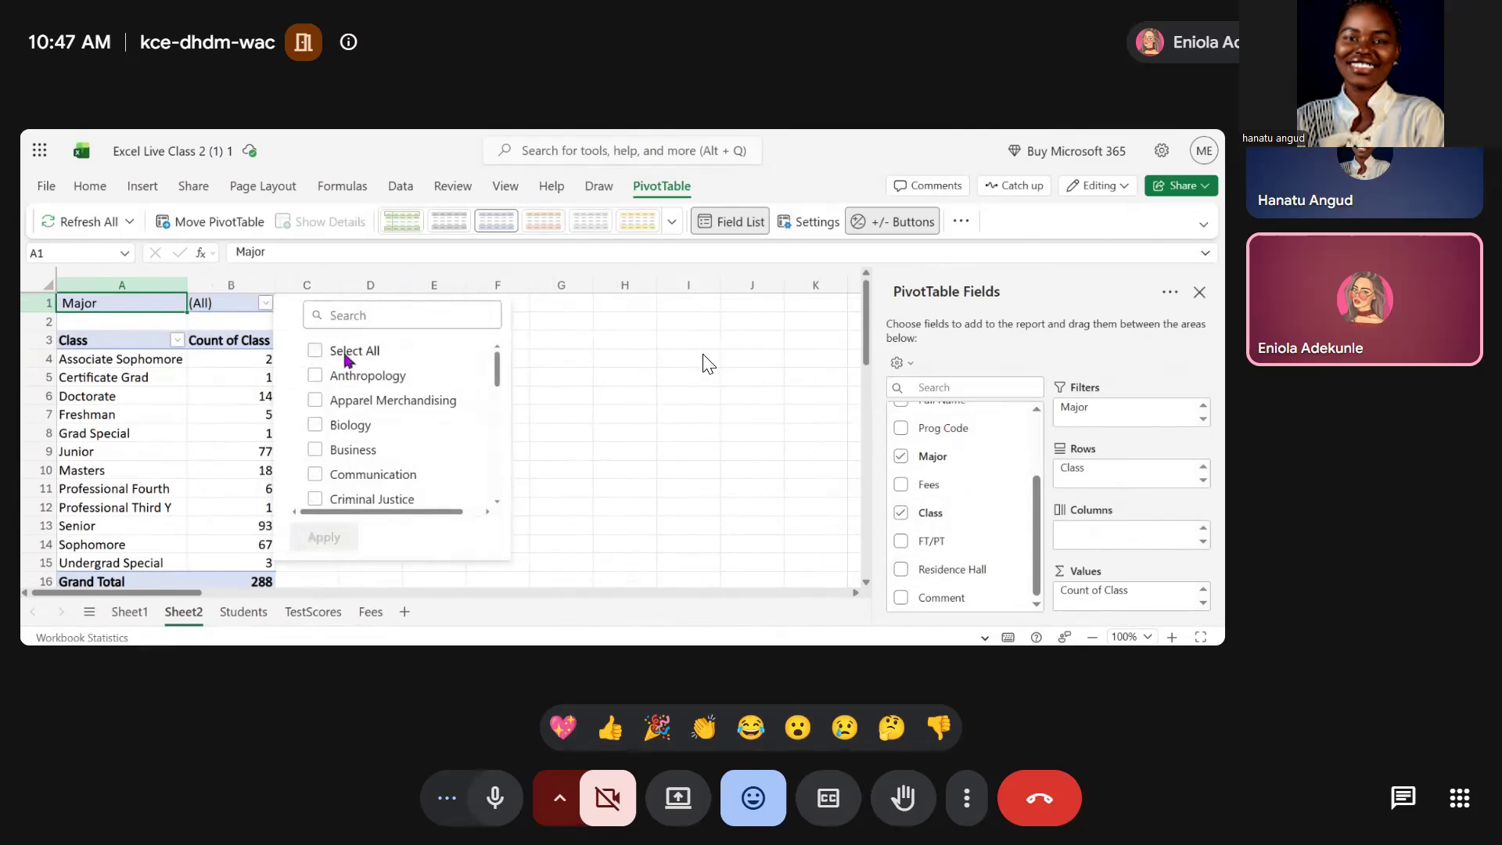
left_click(316, 426)
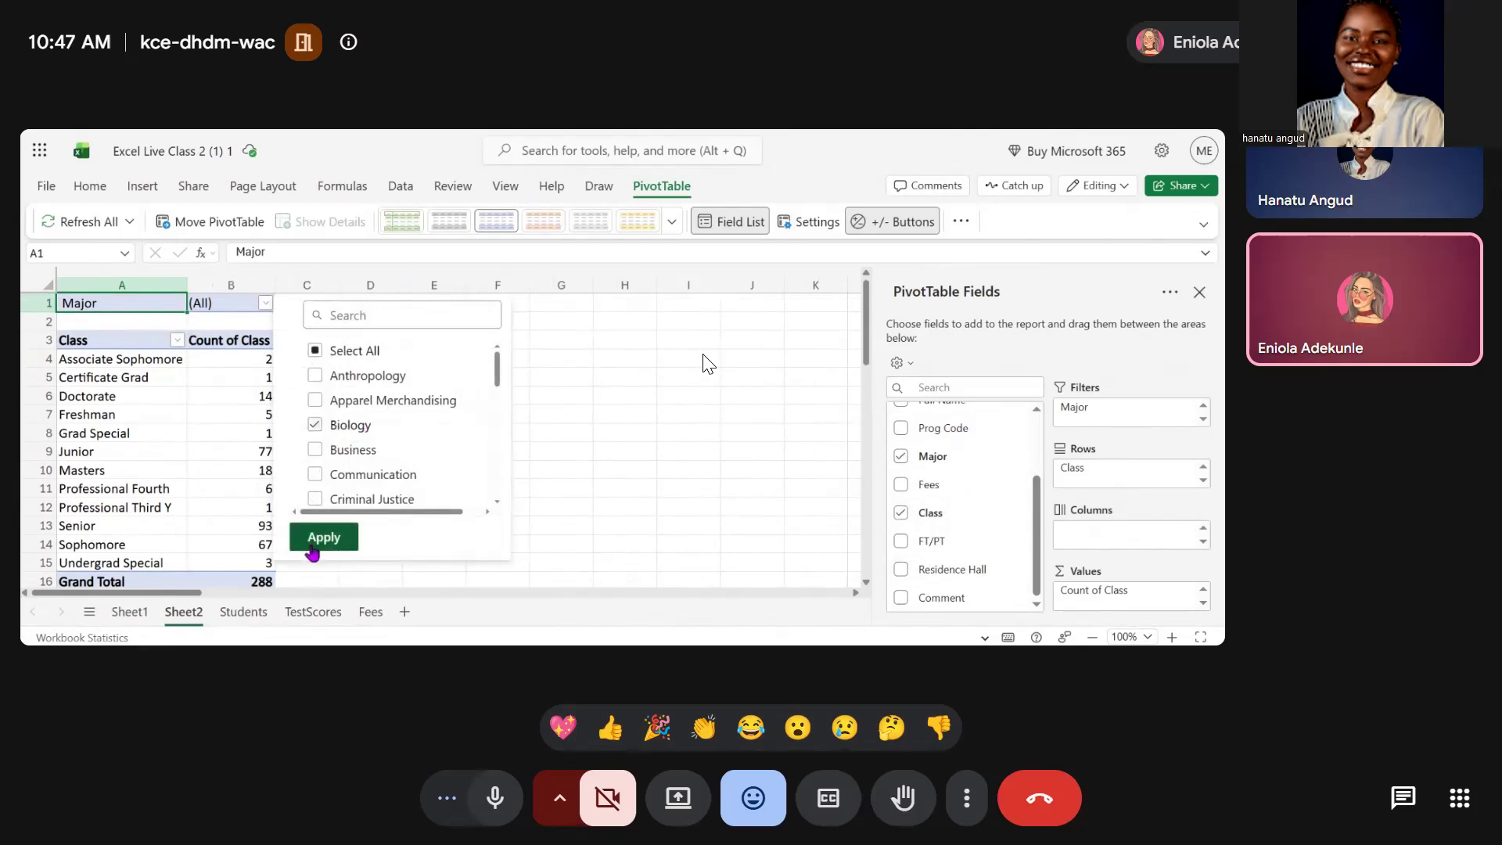
left_click(313, 547)
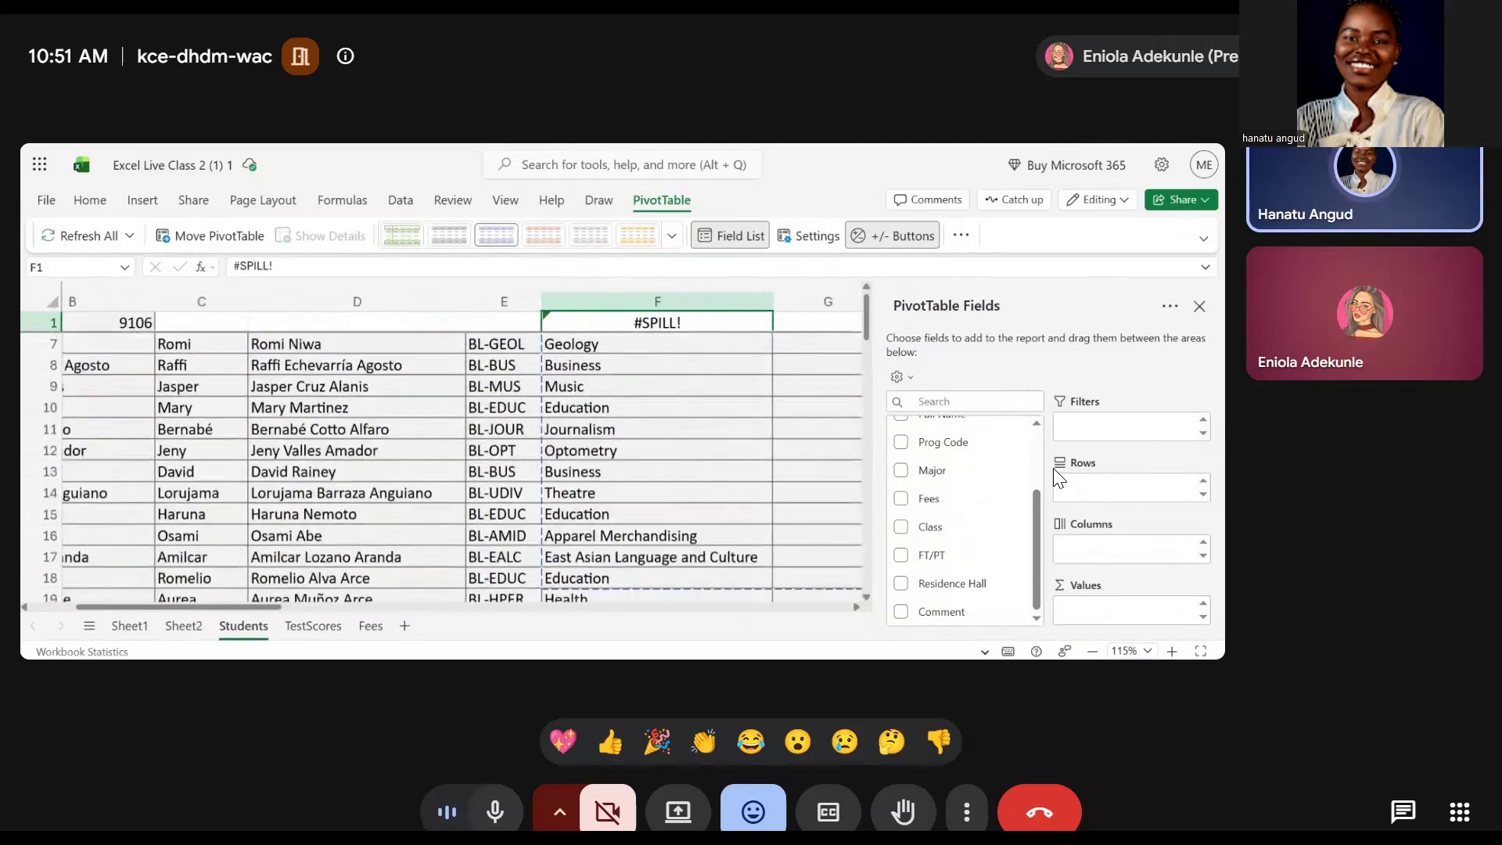
Set the new PivotTable's source range to $A$5:$K$293 in the Create PivotTable dialog
mouse_move(930, 497)
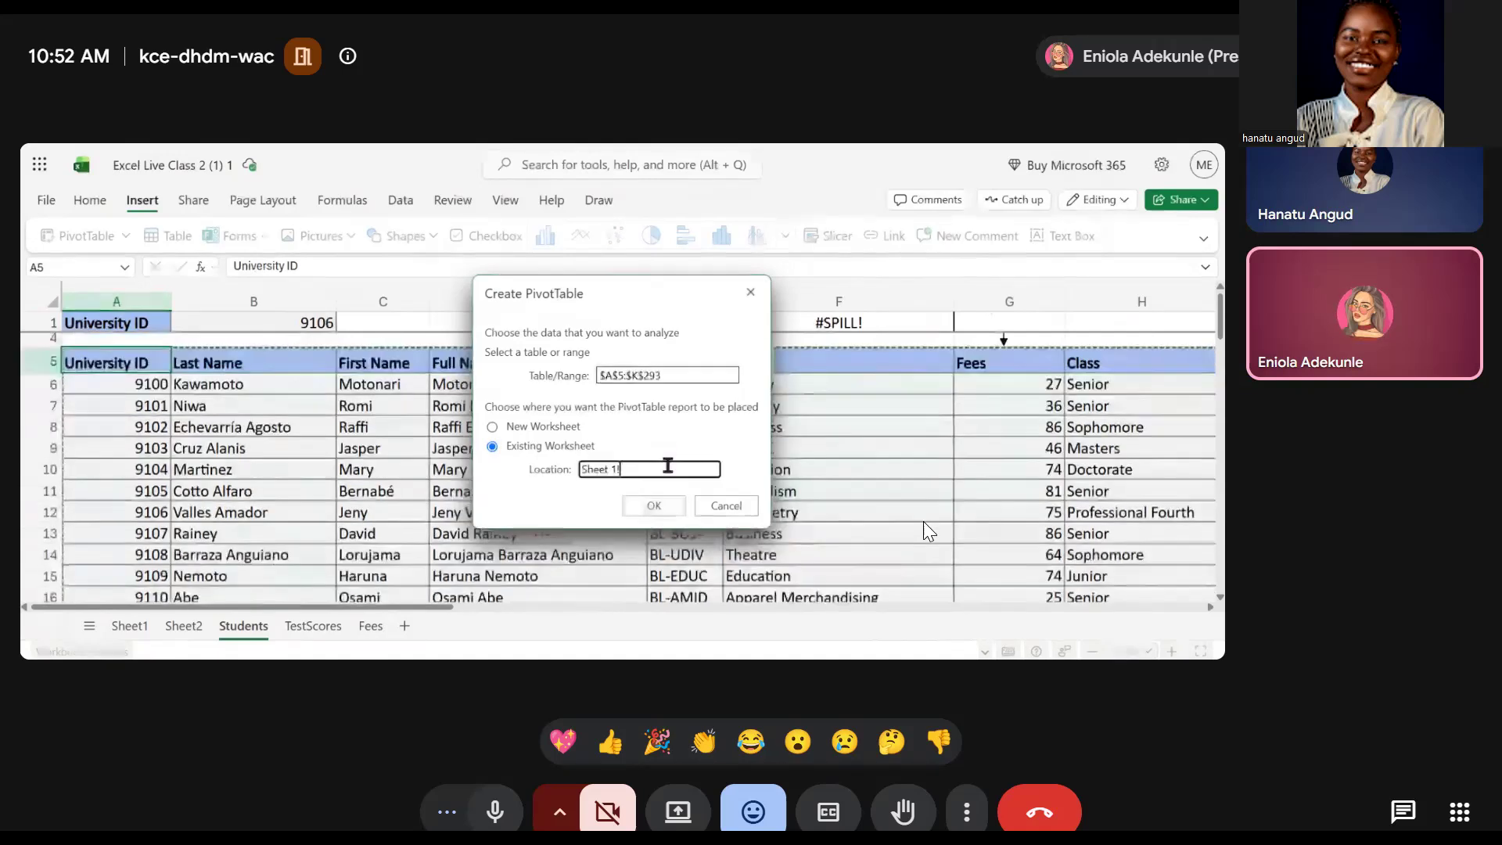
key("BackSpace")
key("BackSpace")
key("BackSpace")
key("BackSpace")
key("BackSpace")
key("BackSpace")
key("BackSpace")
key("BackSpace")
Place the new pivot table on Sheet1 at cell A25 and confirm its creation
left_click(129, 626)
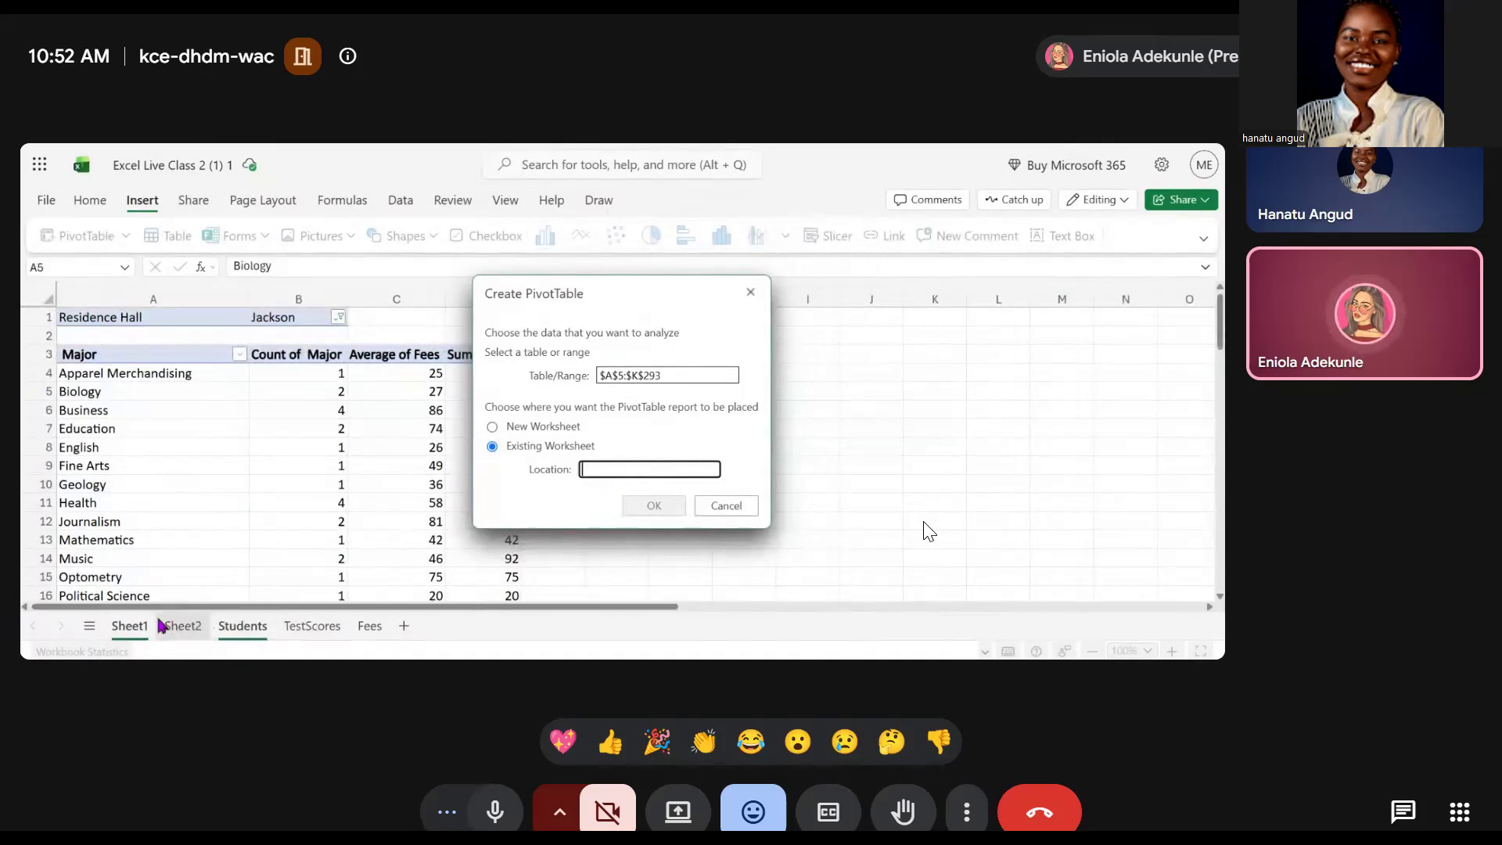
left_click(243, 626)
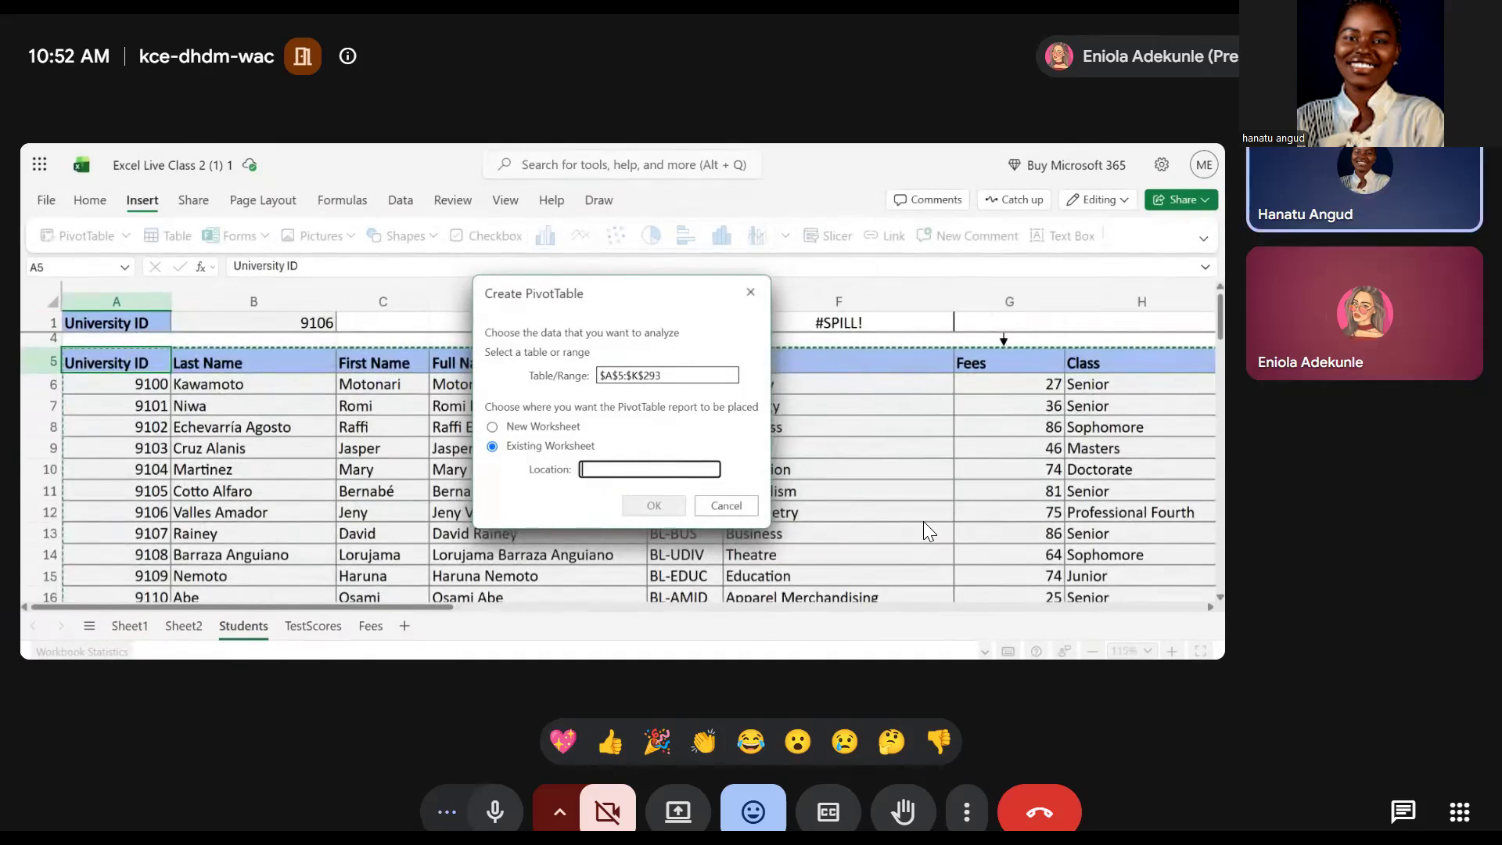
left_click(130, 626)
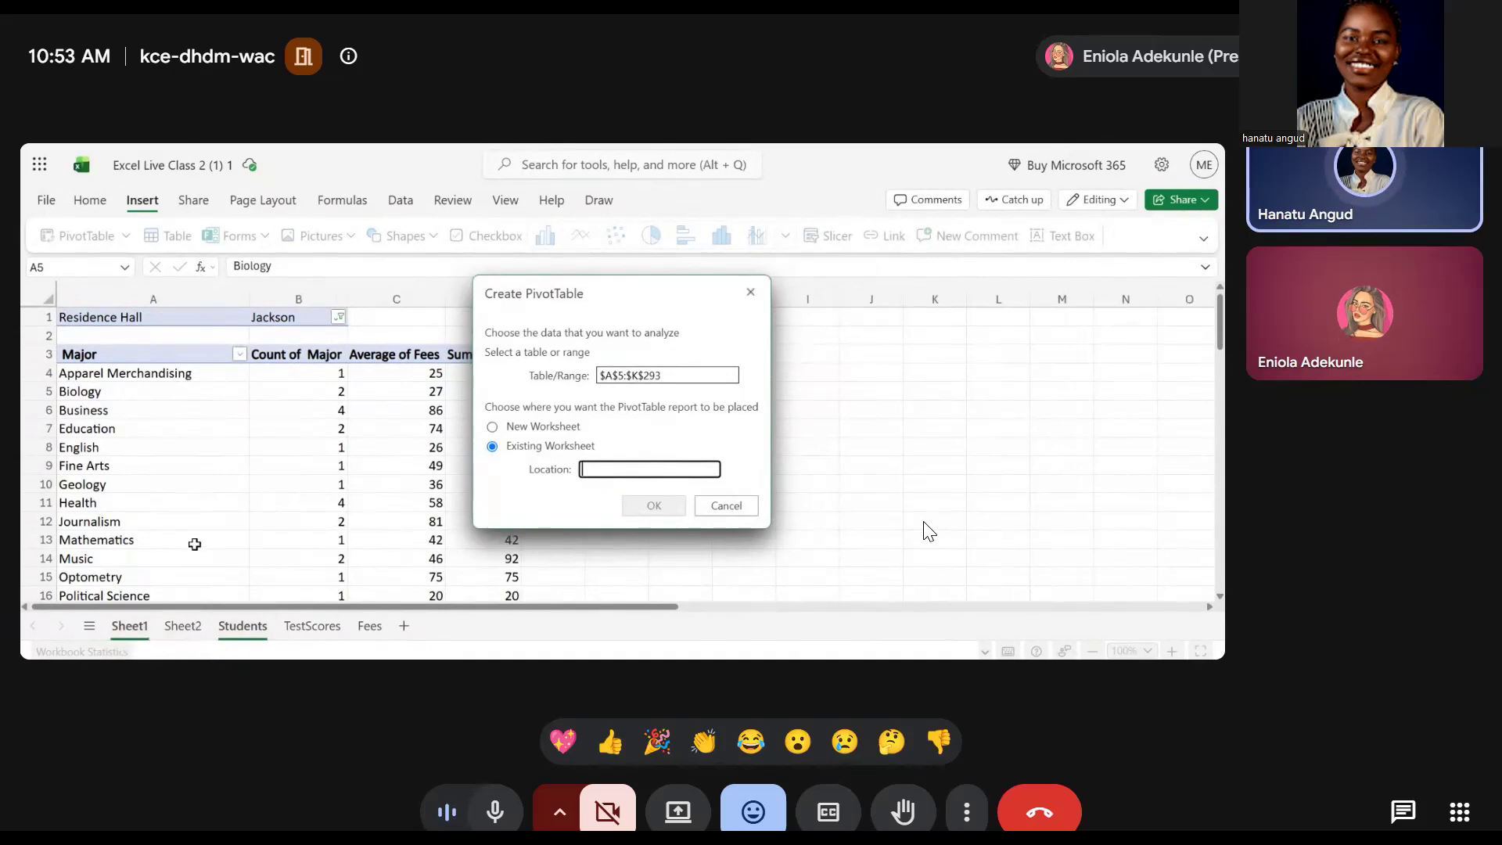
scroll(194, 544, "down", 5)
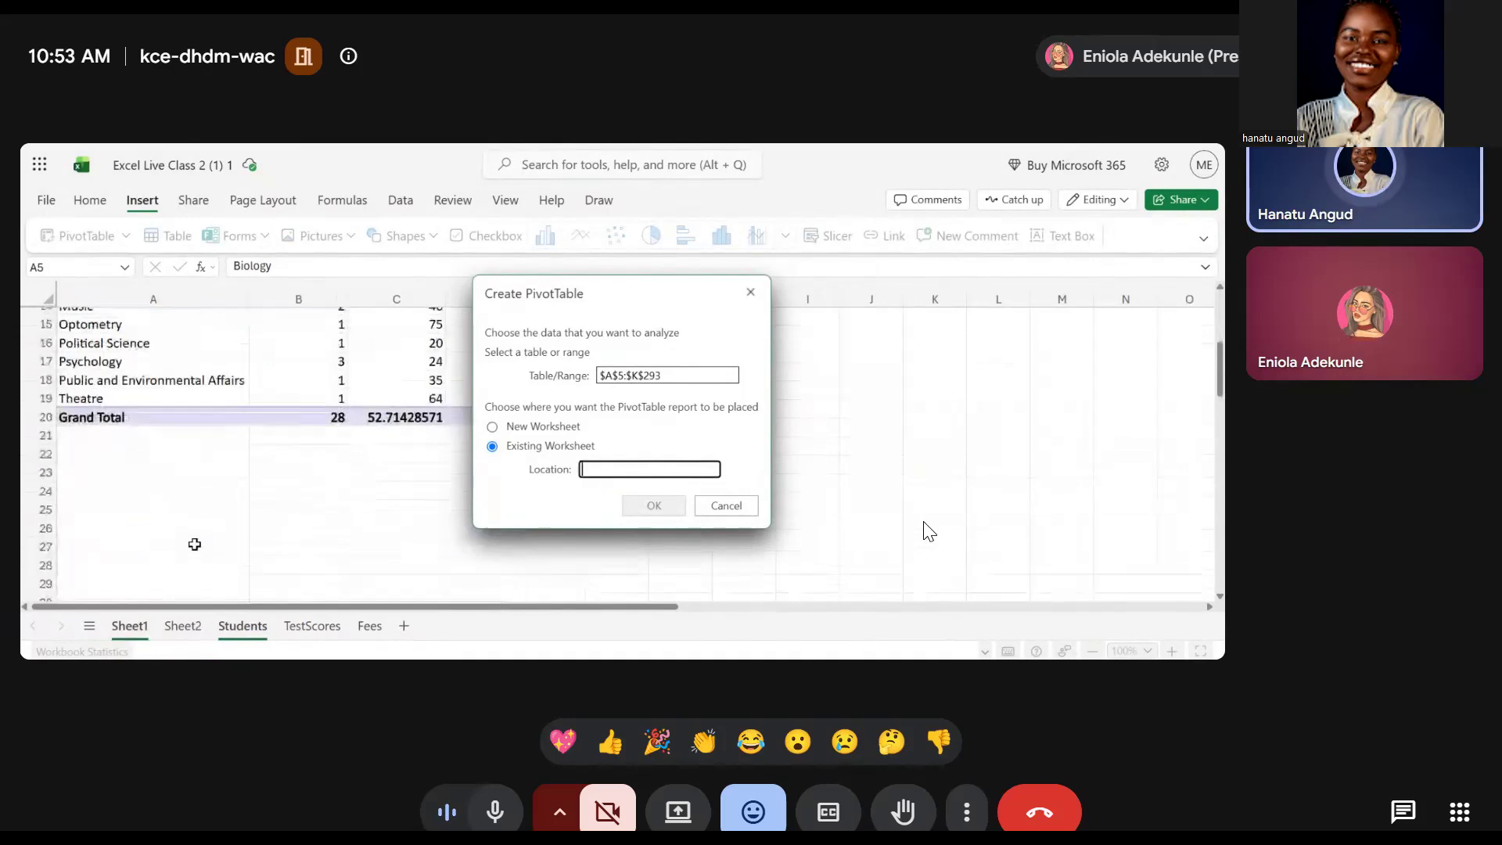
scroll(192, 542, "down", 1)
left_click(216, 501)
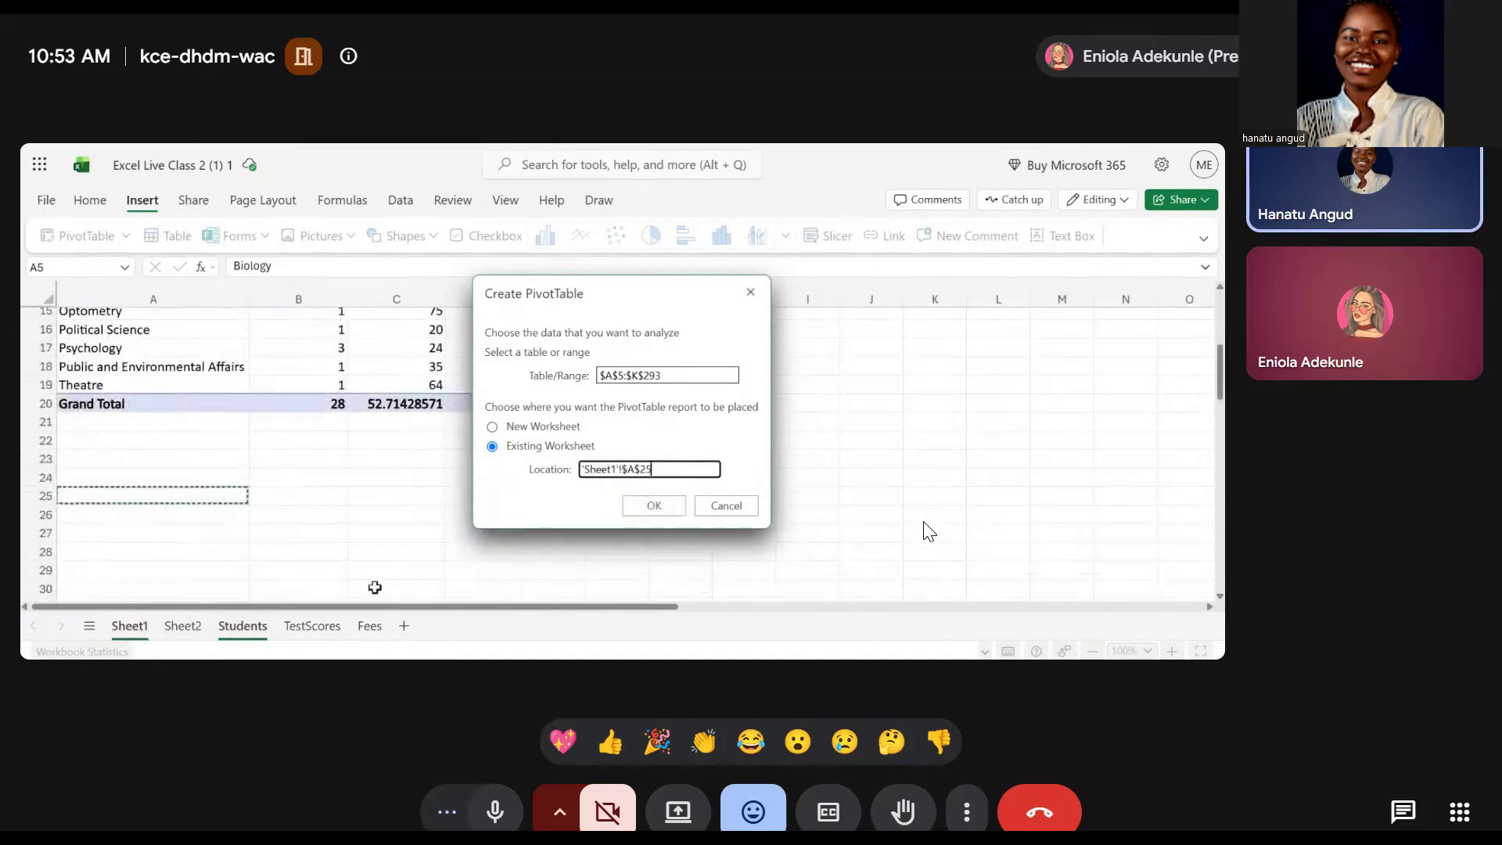
left_click(267, 637)
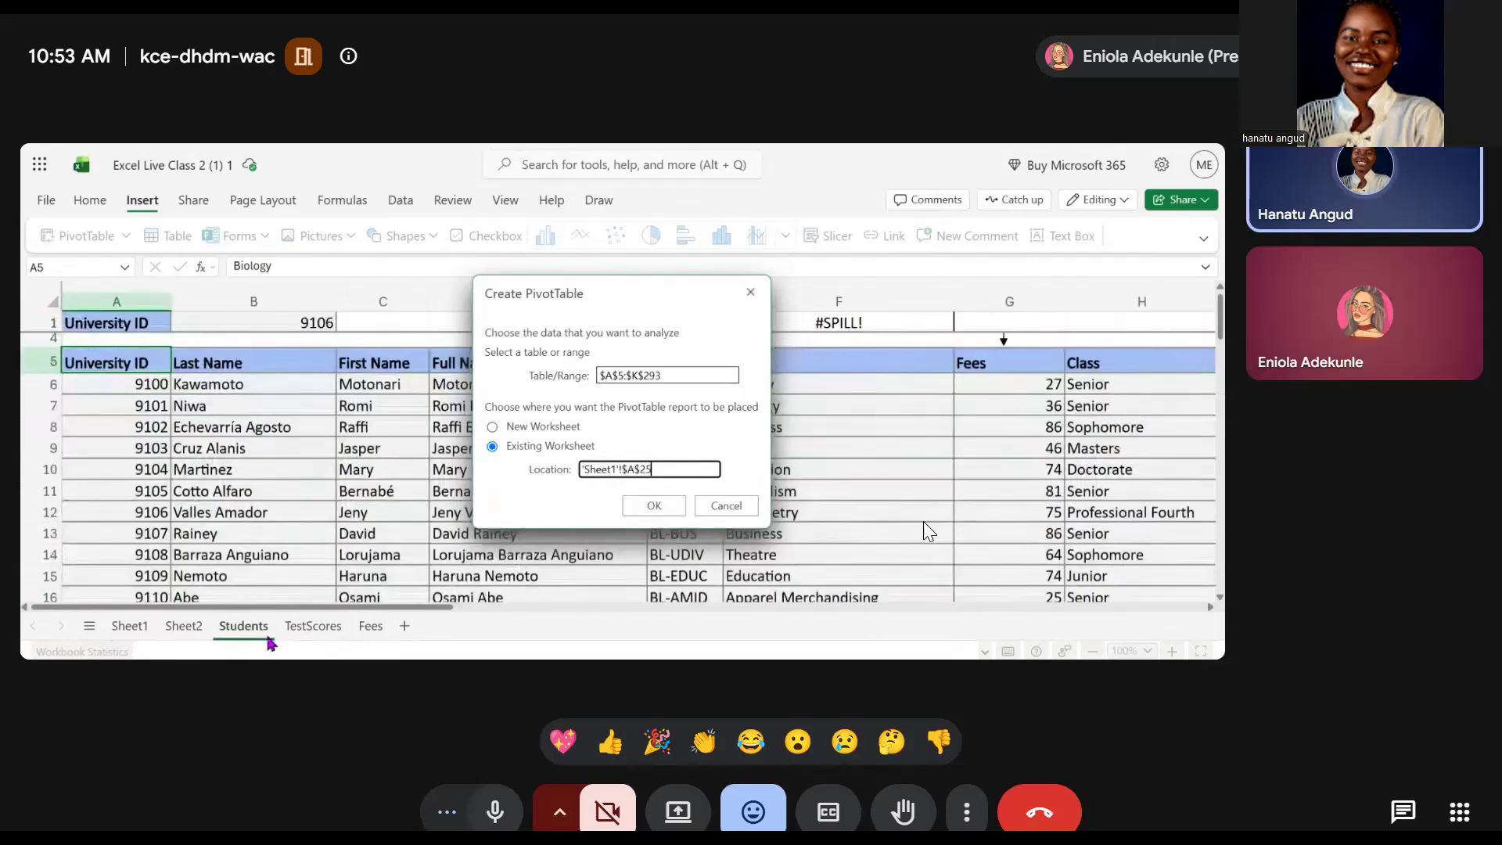
left_click(653, 506)
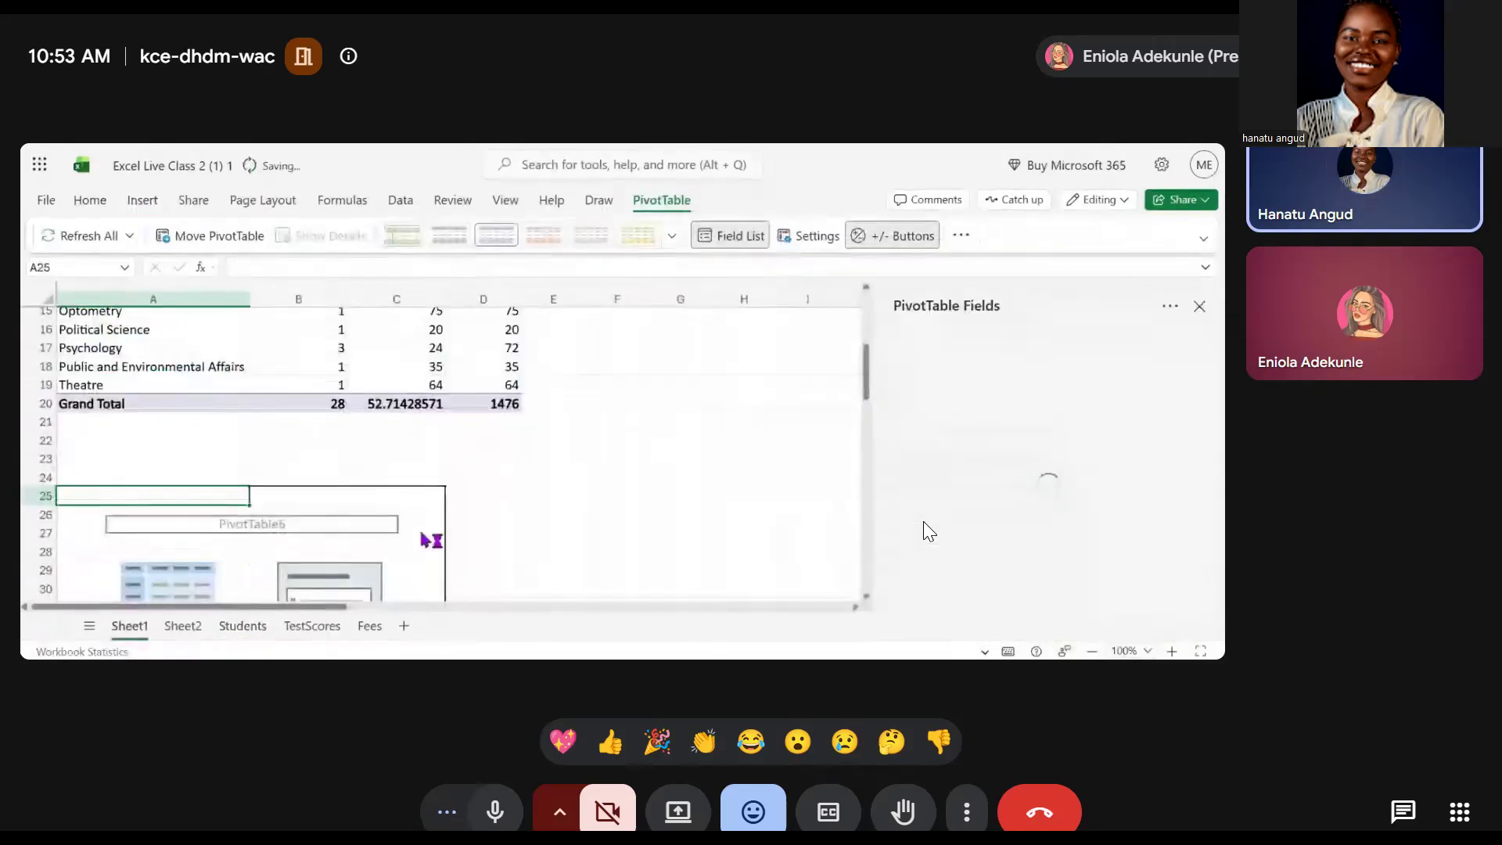
Examine the Students sheet's columns and data
scroll(423, 535, "down", 6)
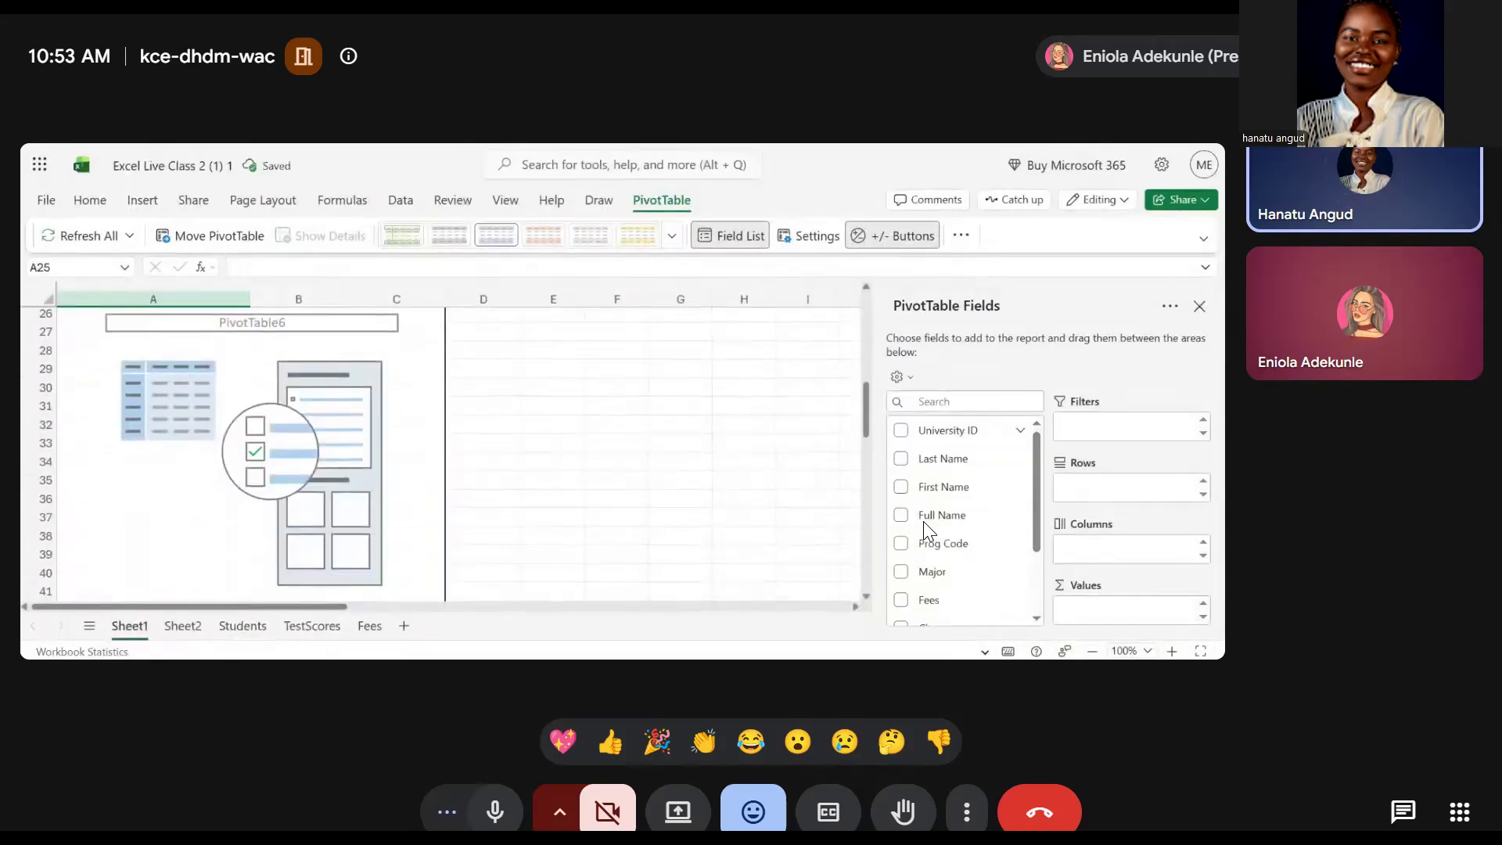
scroll(422, 535, "up", 1)
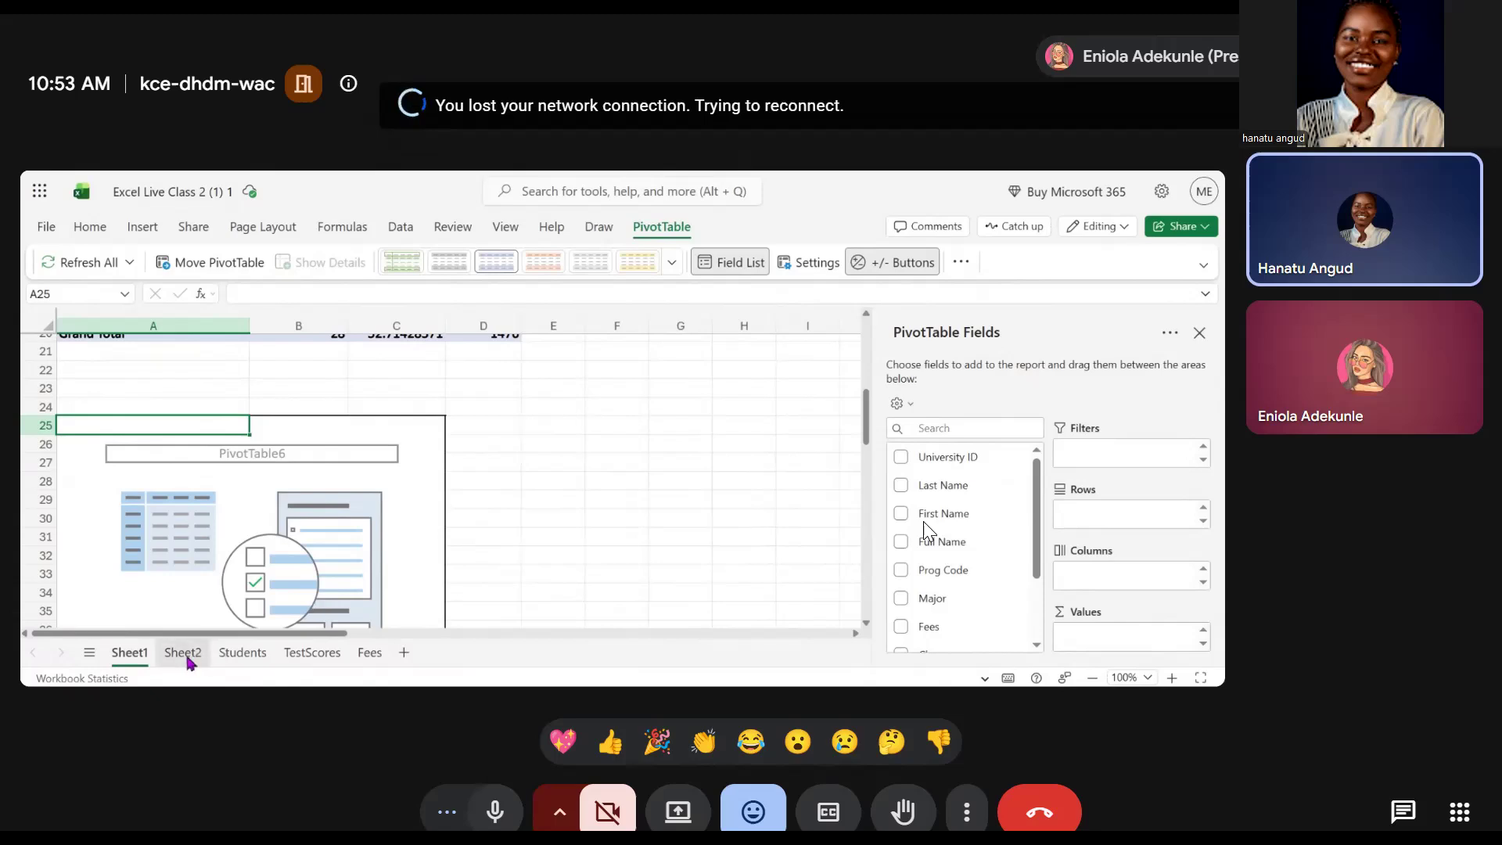
left_click(243, 653)
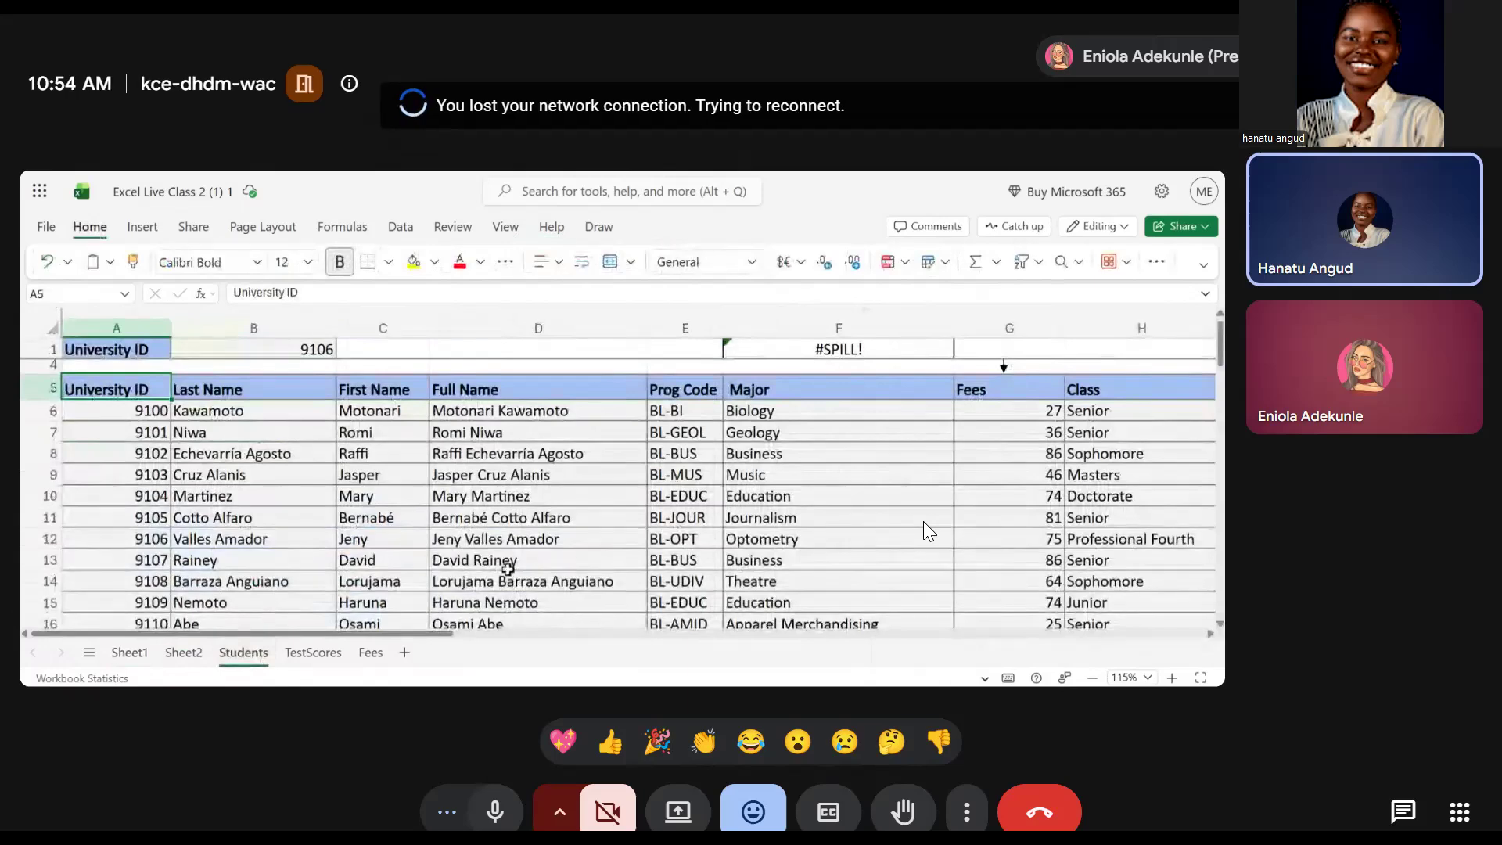
scroll(646, 575, "right", 1)
scroll(646, 575, "down", 2)
scroll(646, 574, "right", 1)
scroll(646, 574, "down", 3)
scroll(645, 574, "up", 5)
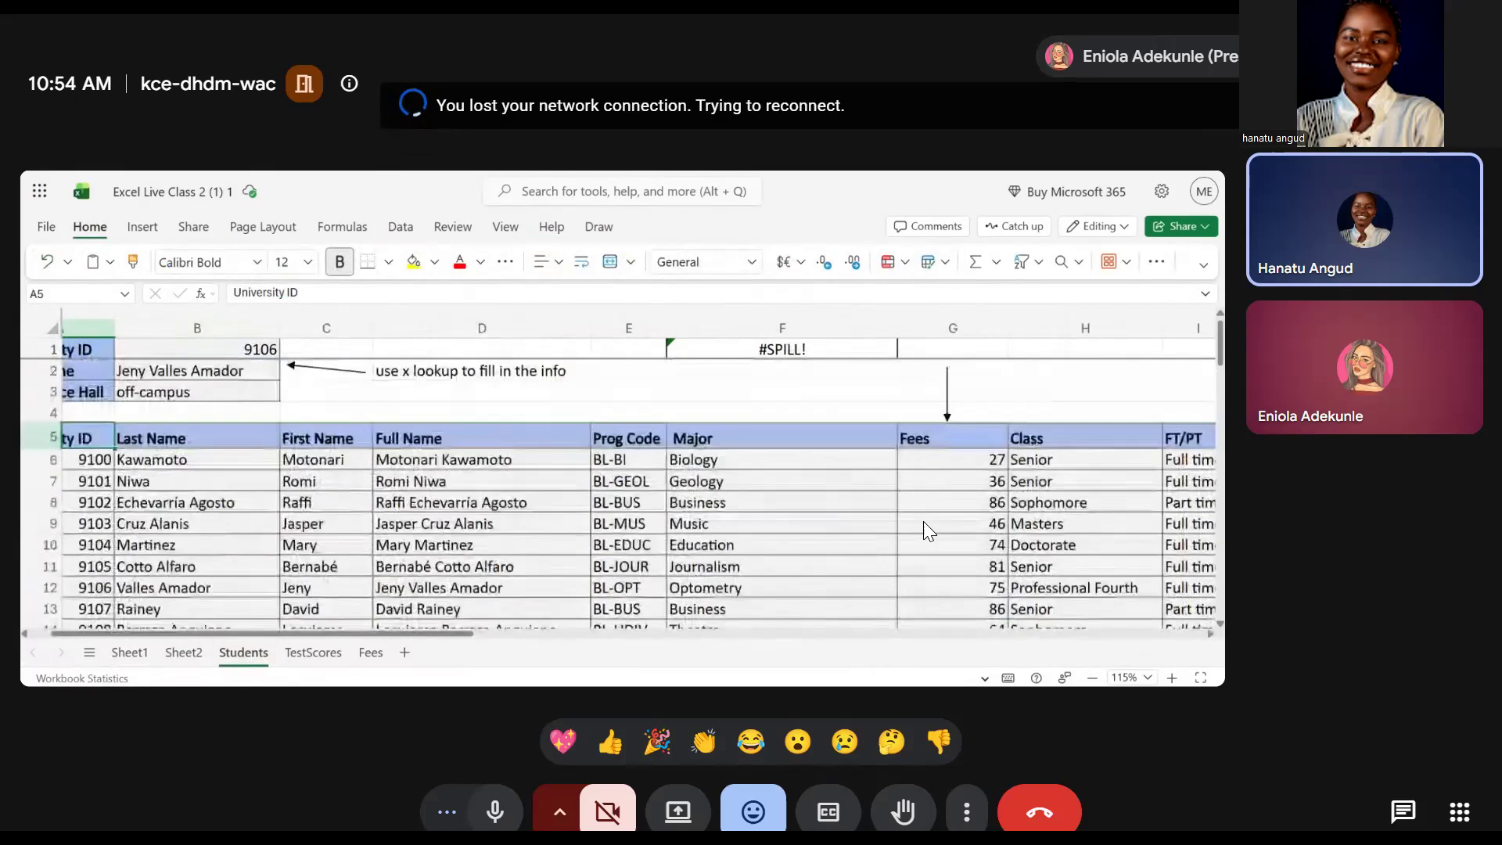
scroll(929, 531, "down", 1)
scroll(928, 530, "right", 1)
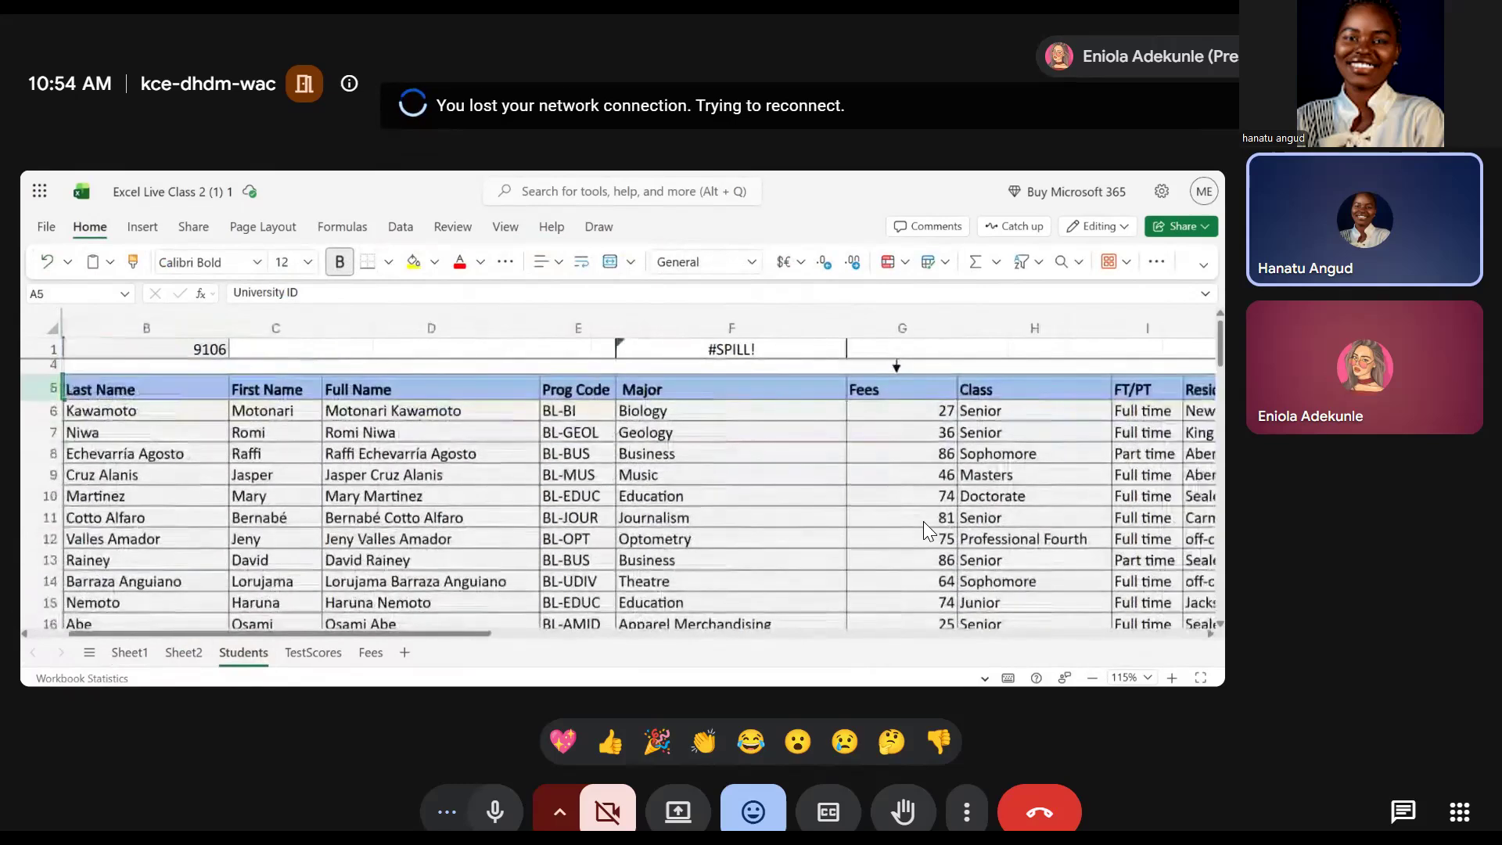
scroll(929, 530, "right", 1)
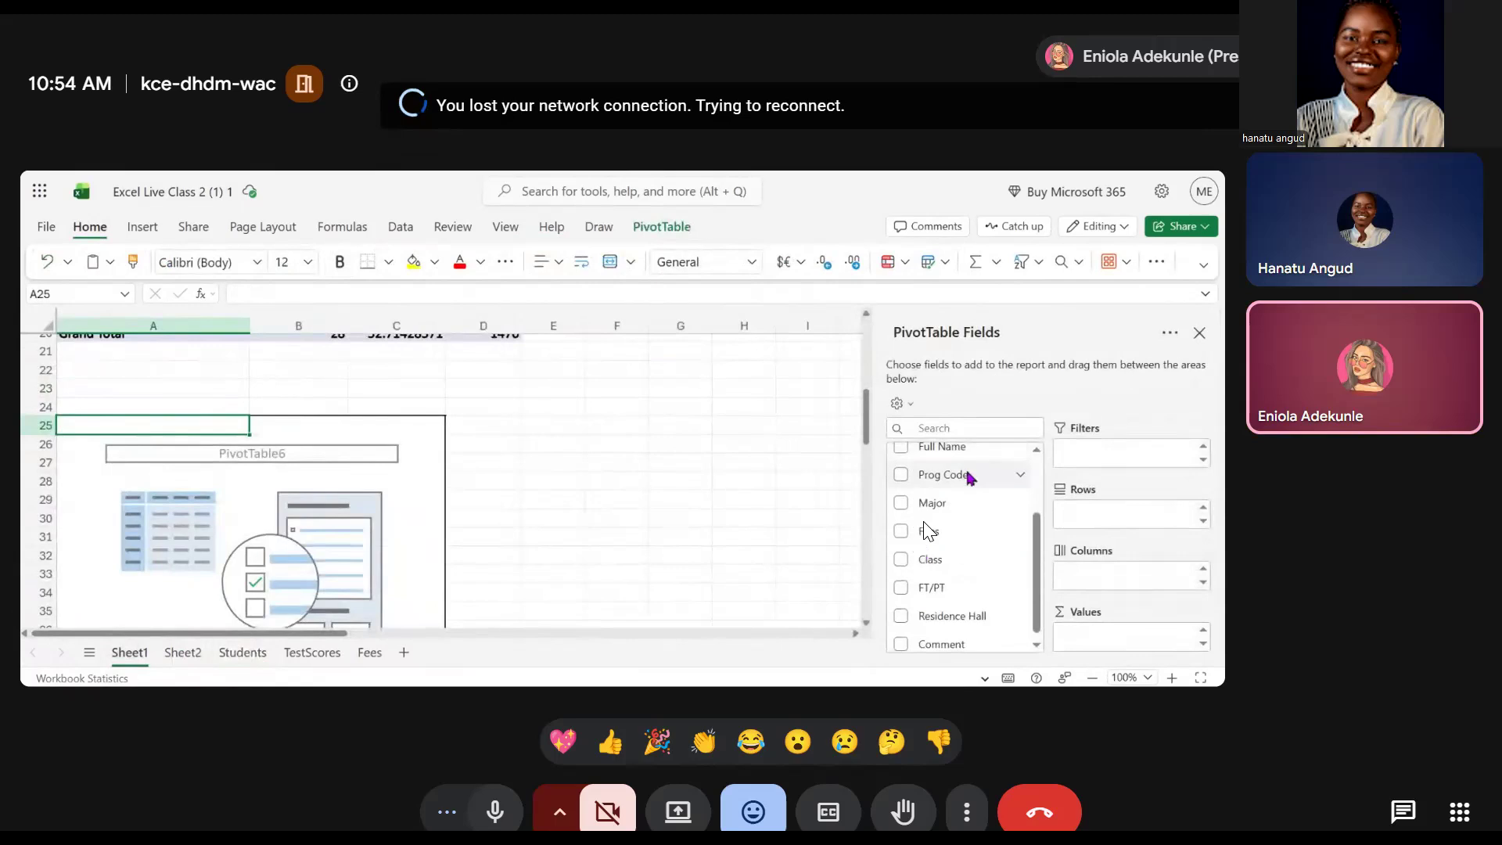
left_click(493, 809)
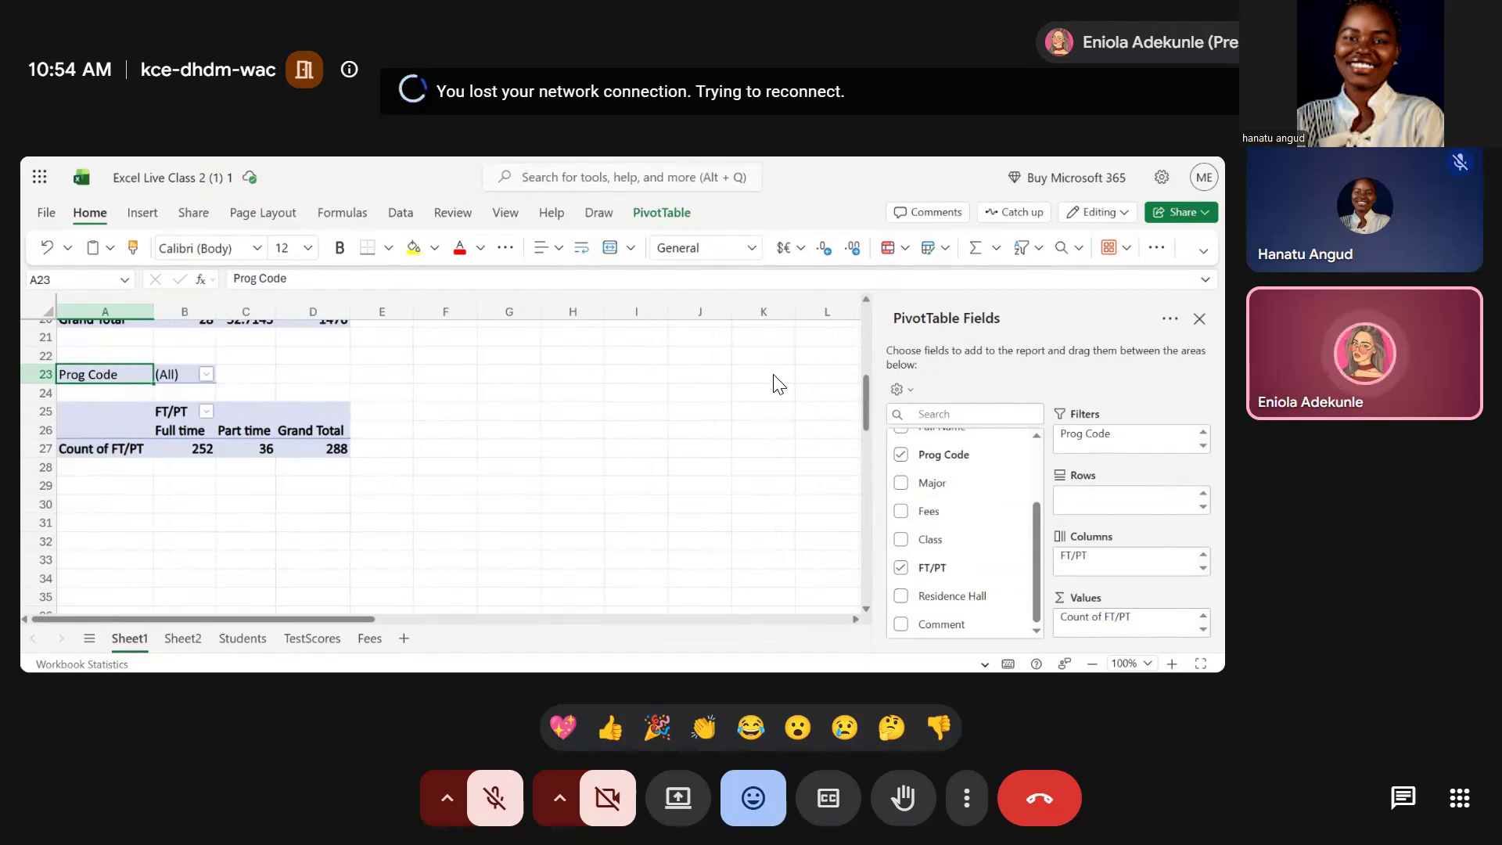
left_click(494, 797)
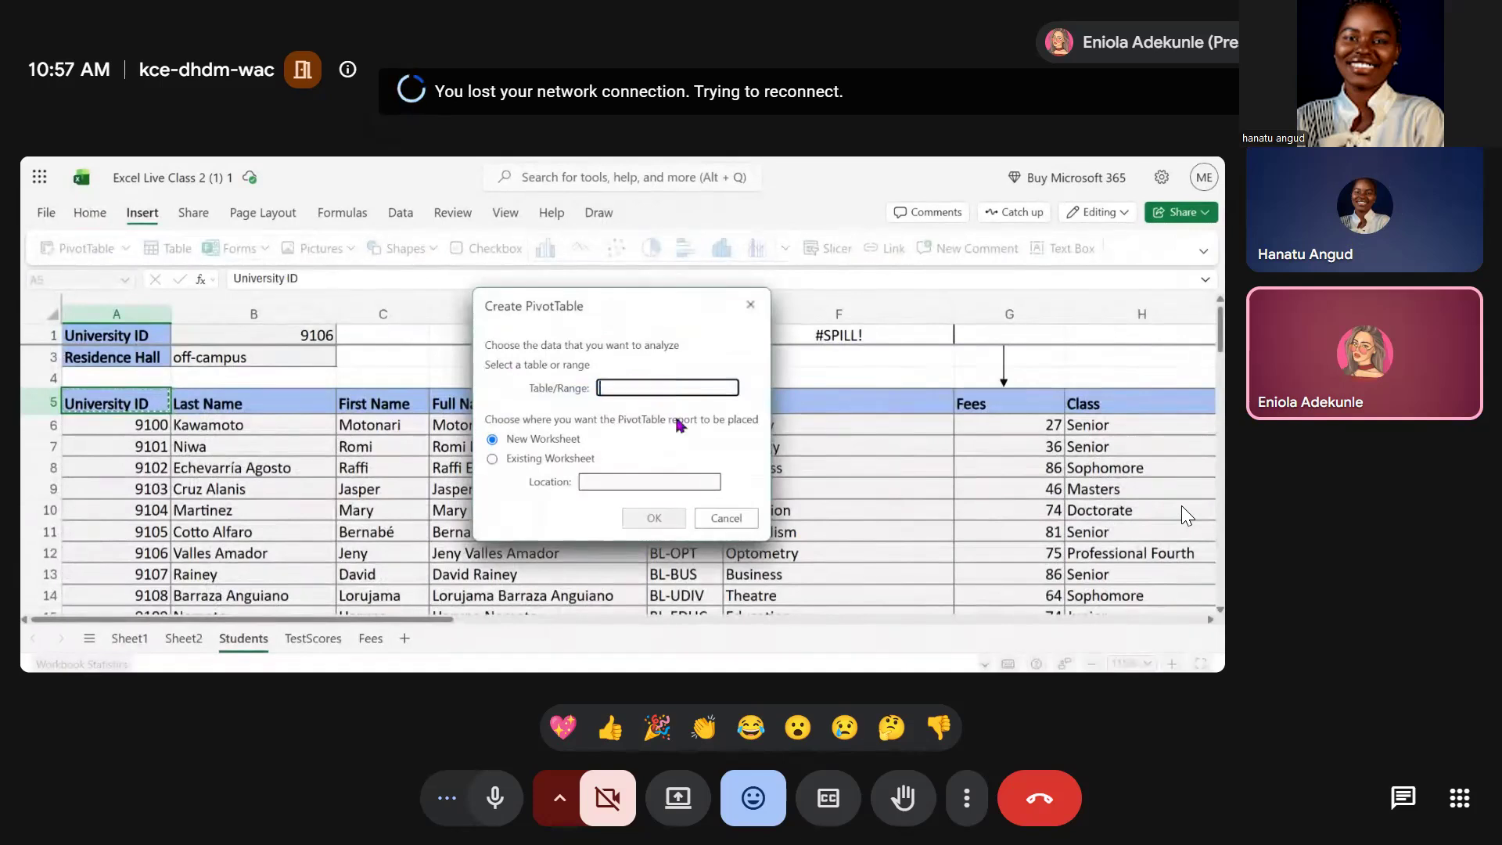
Start another PivotTable with source range $a$5:$k$293, placed in an existing worksheet
type("$a")
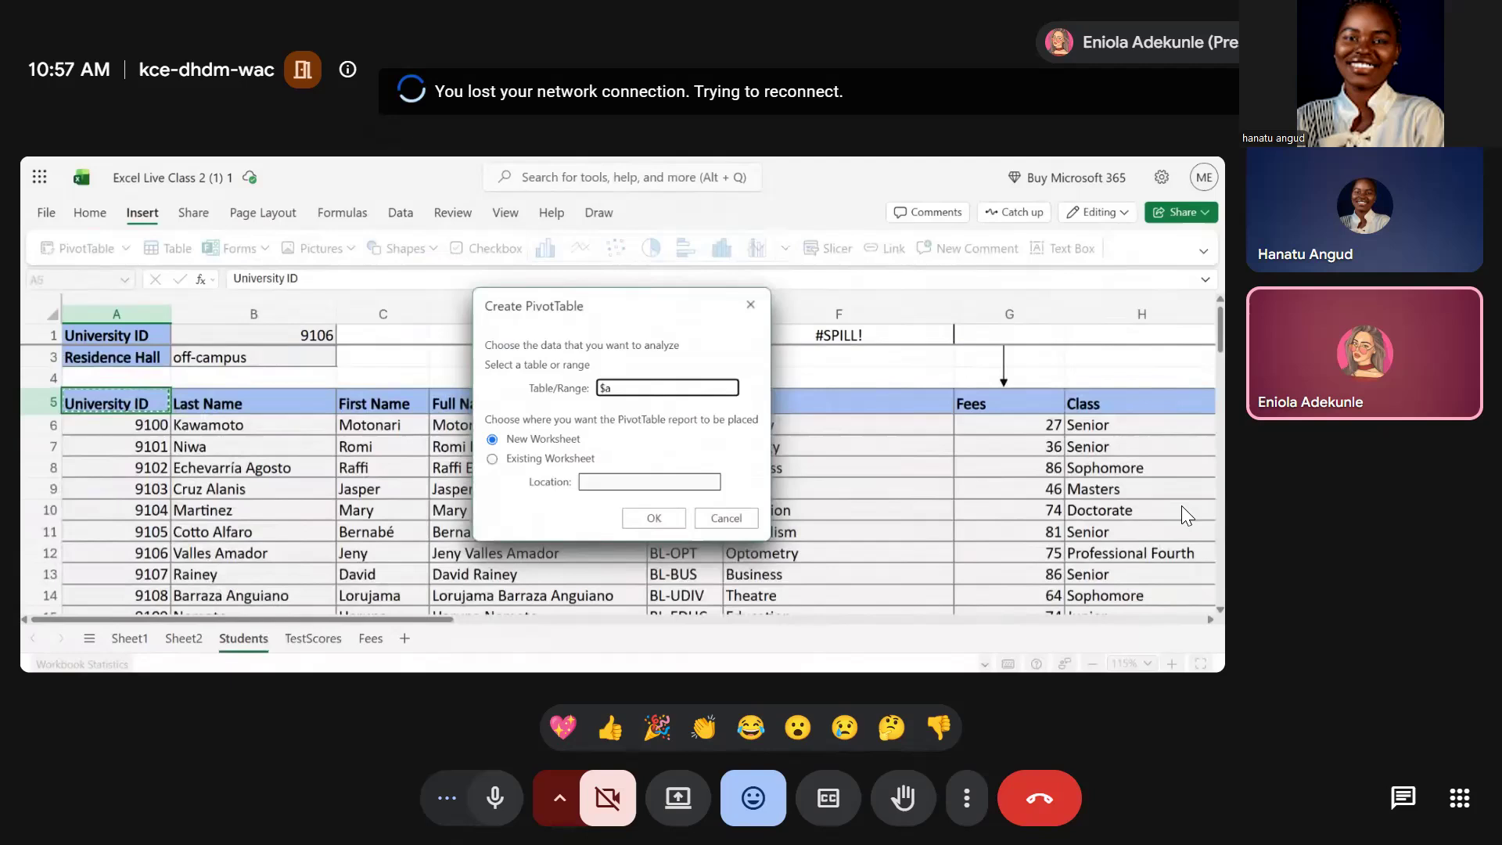
type("$5:$k$29")
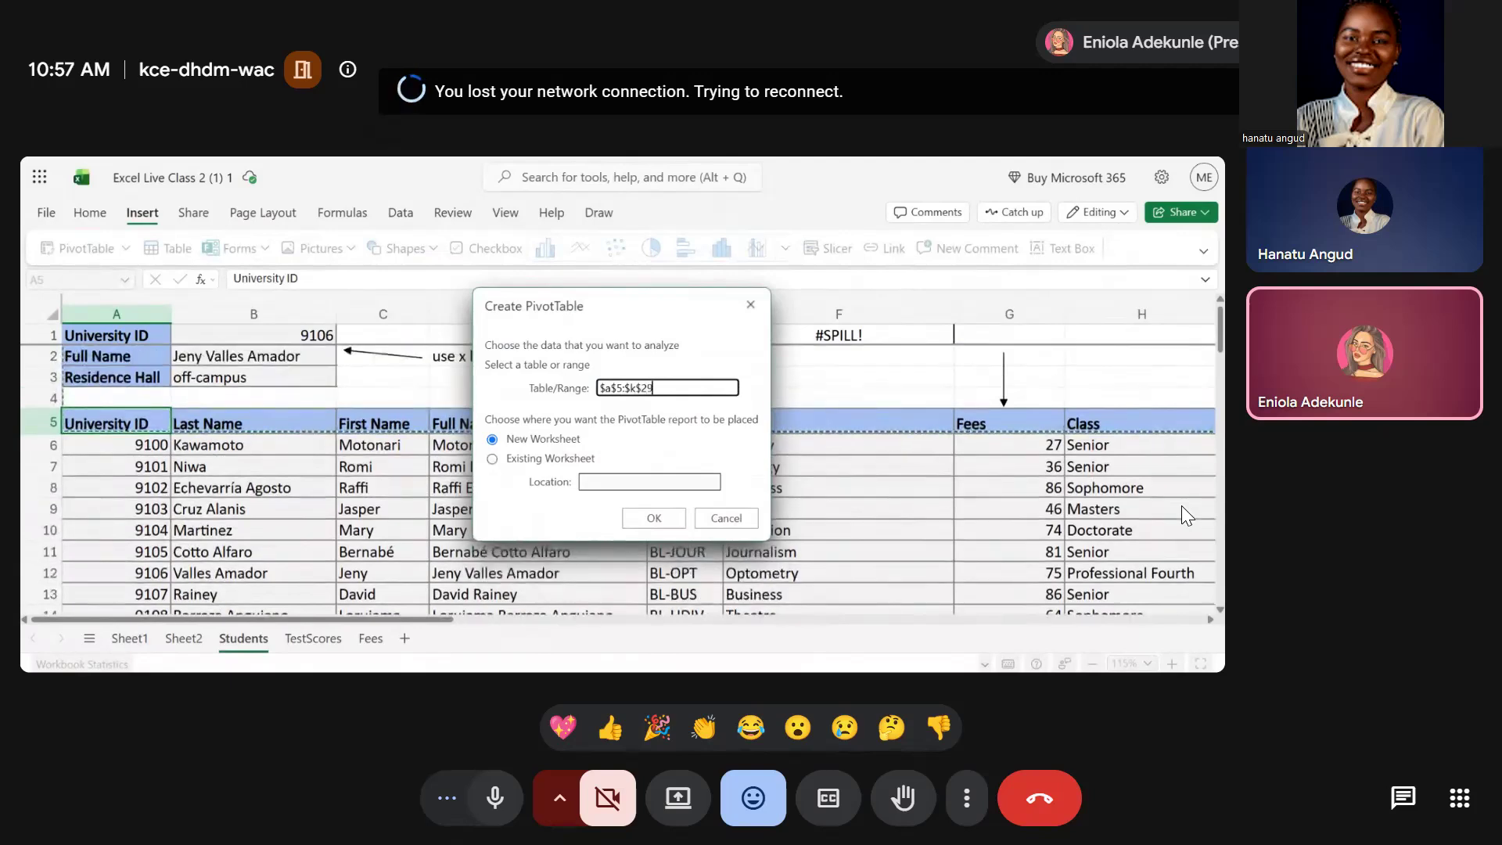
type("3")
left_click(492, 459)
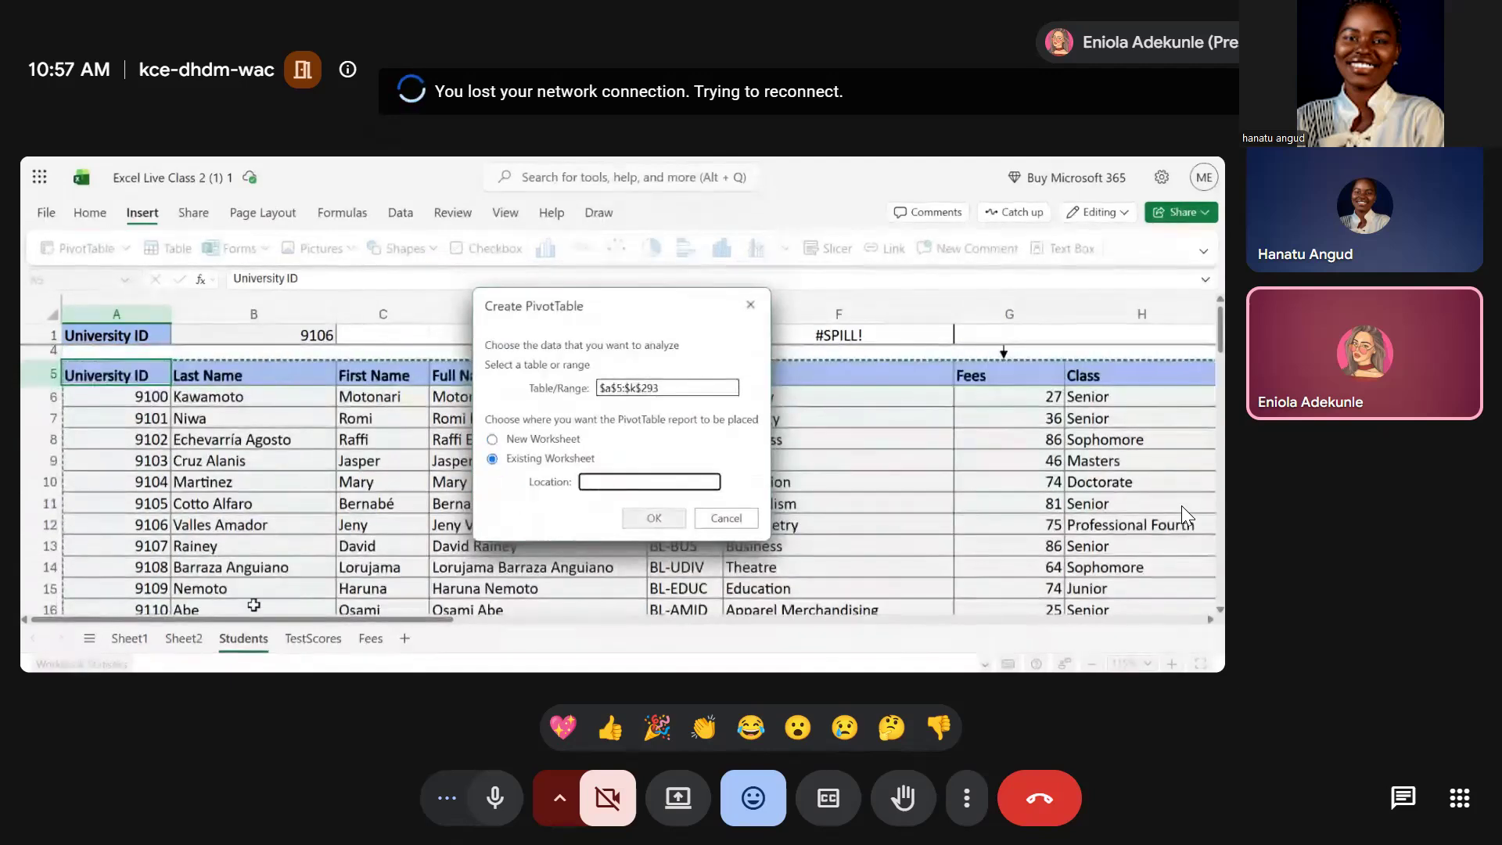
left_click(129, 640)
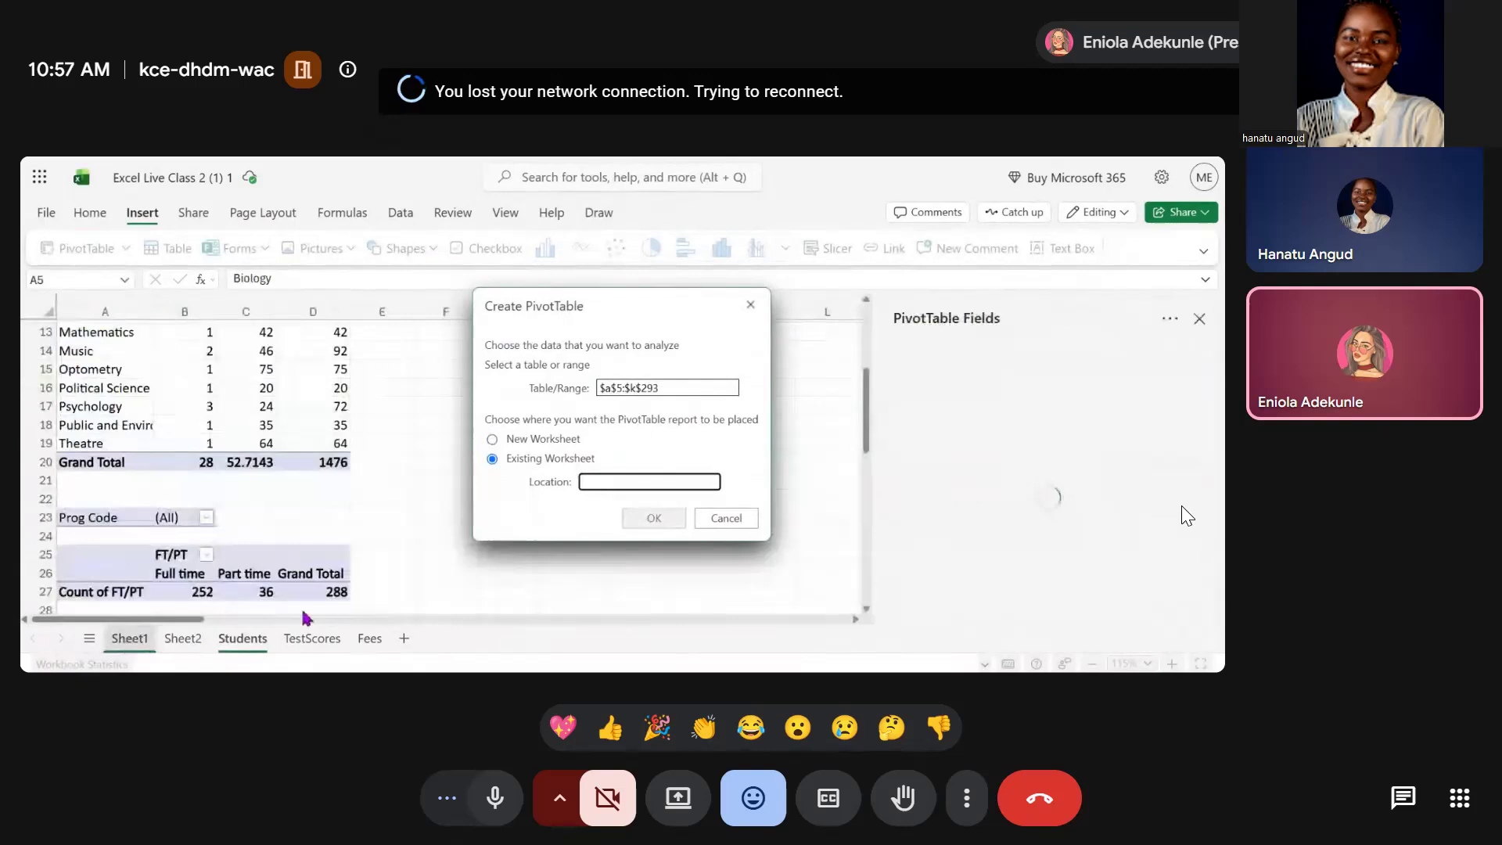
scroll(328, 531, "down", 1)
scroll(329, 531, "up", 1)
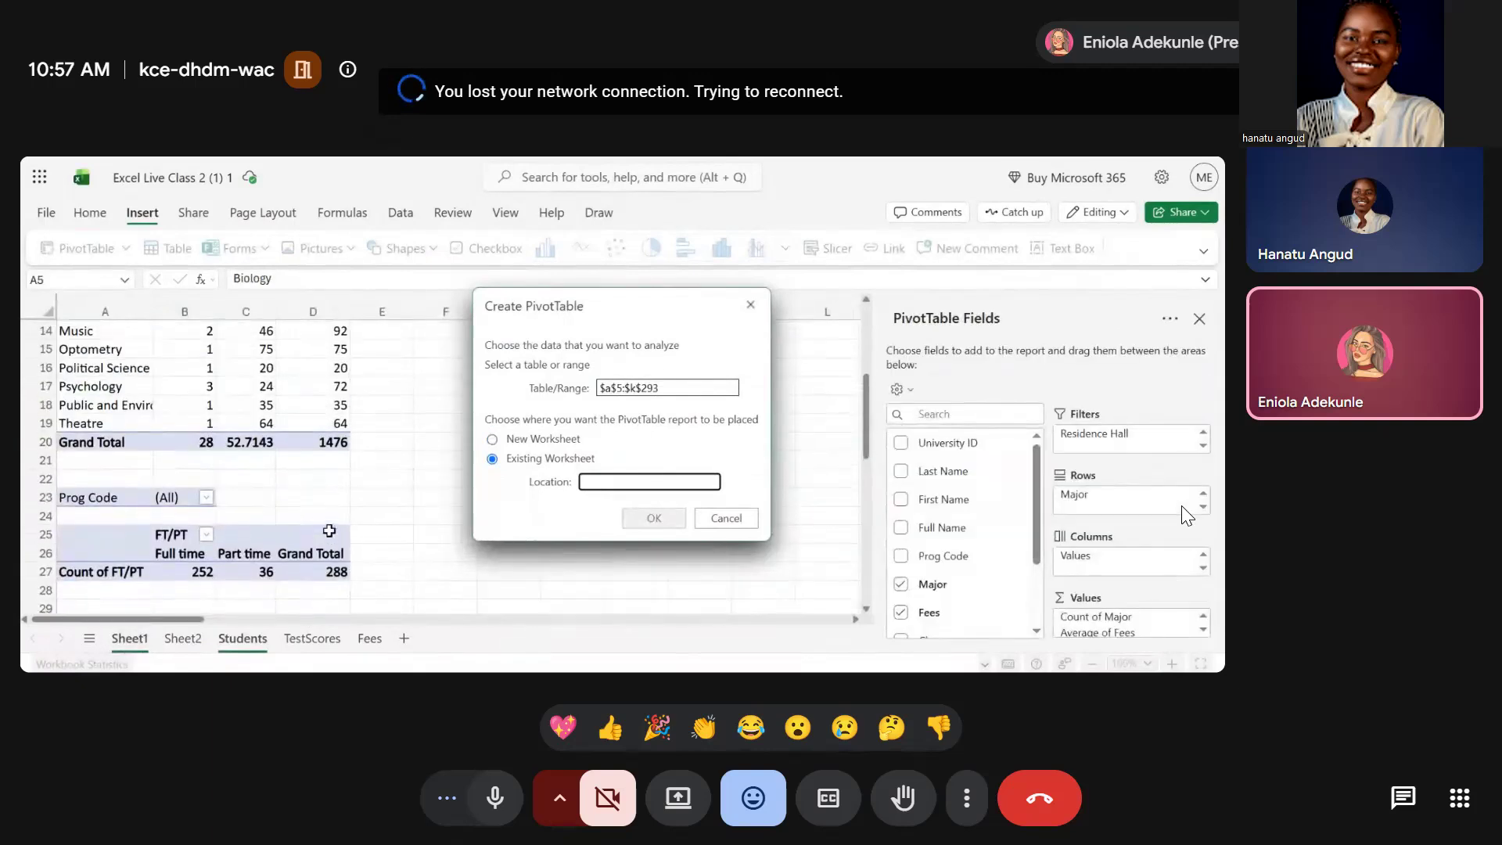
scroll(336, 485, "right", 2)
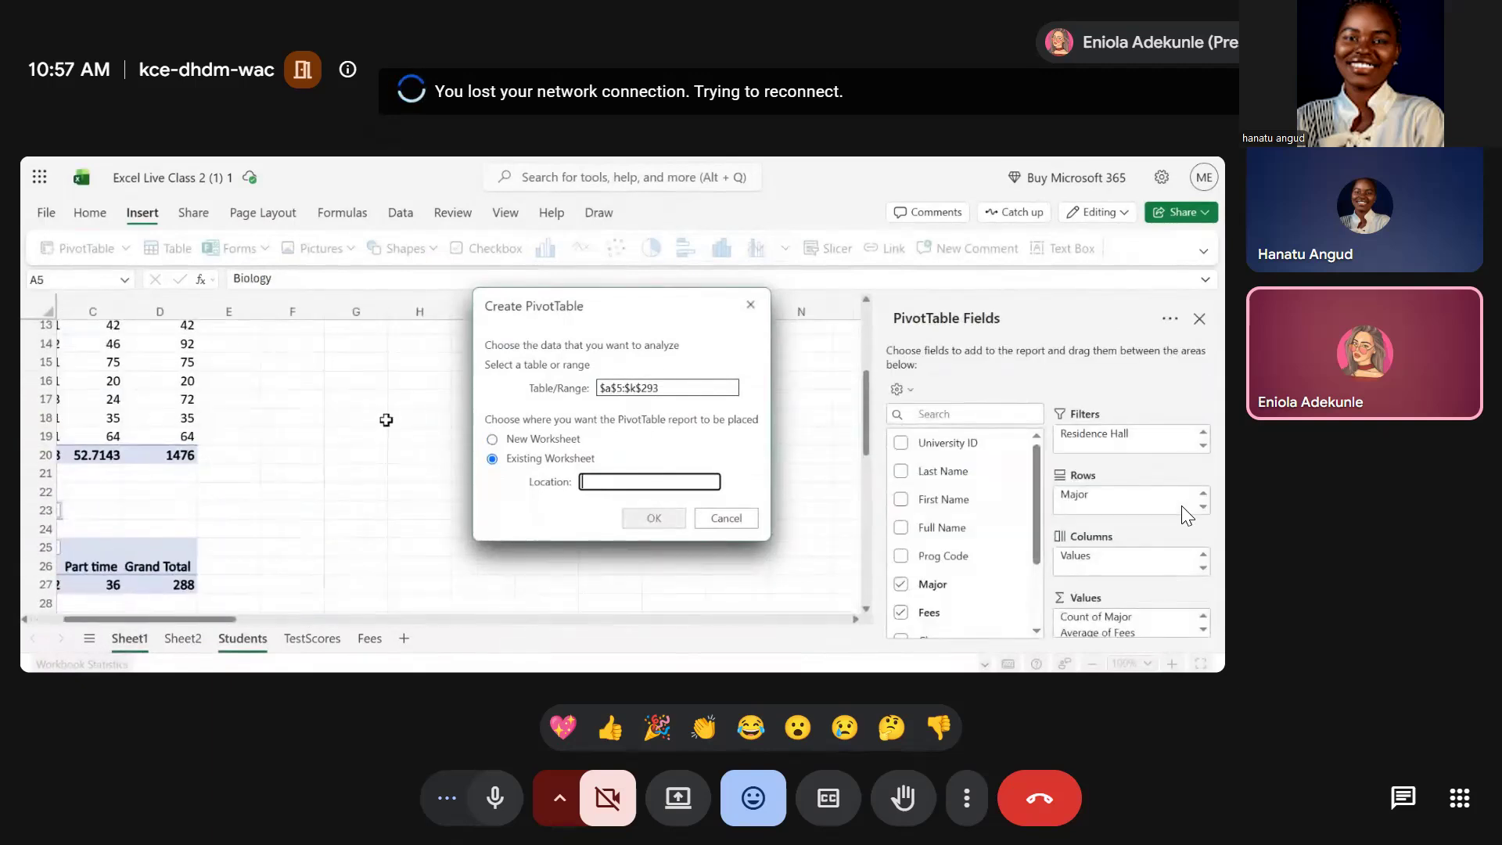
scroll(385, 420, "right", 1)
scroll(386, 420, "up", 2)
scroll(386, 420, "up", 3)
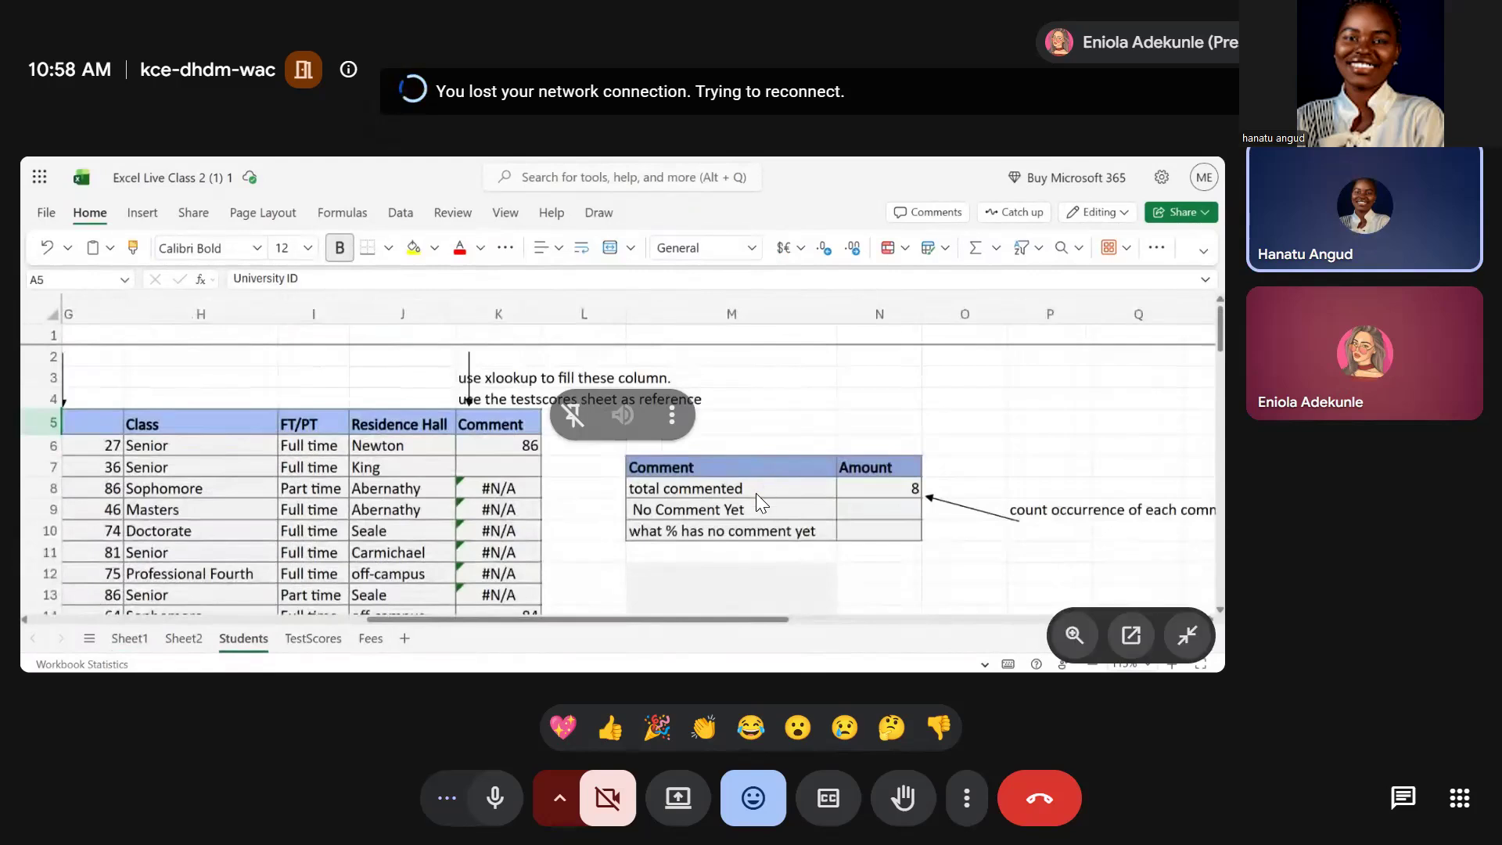
Switch to the TestScores sheet
left_click(327, 647)
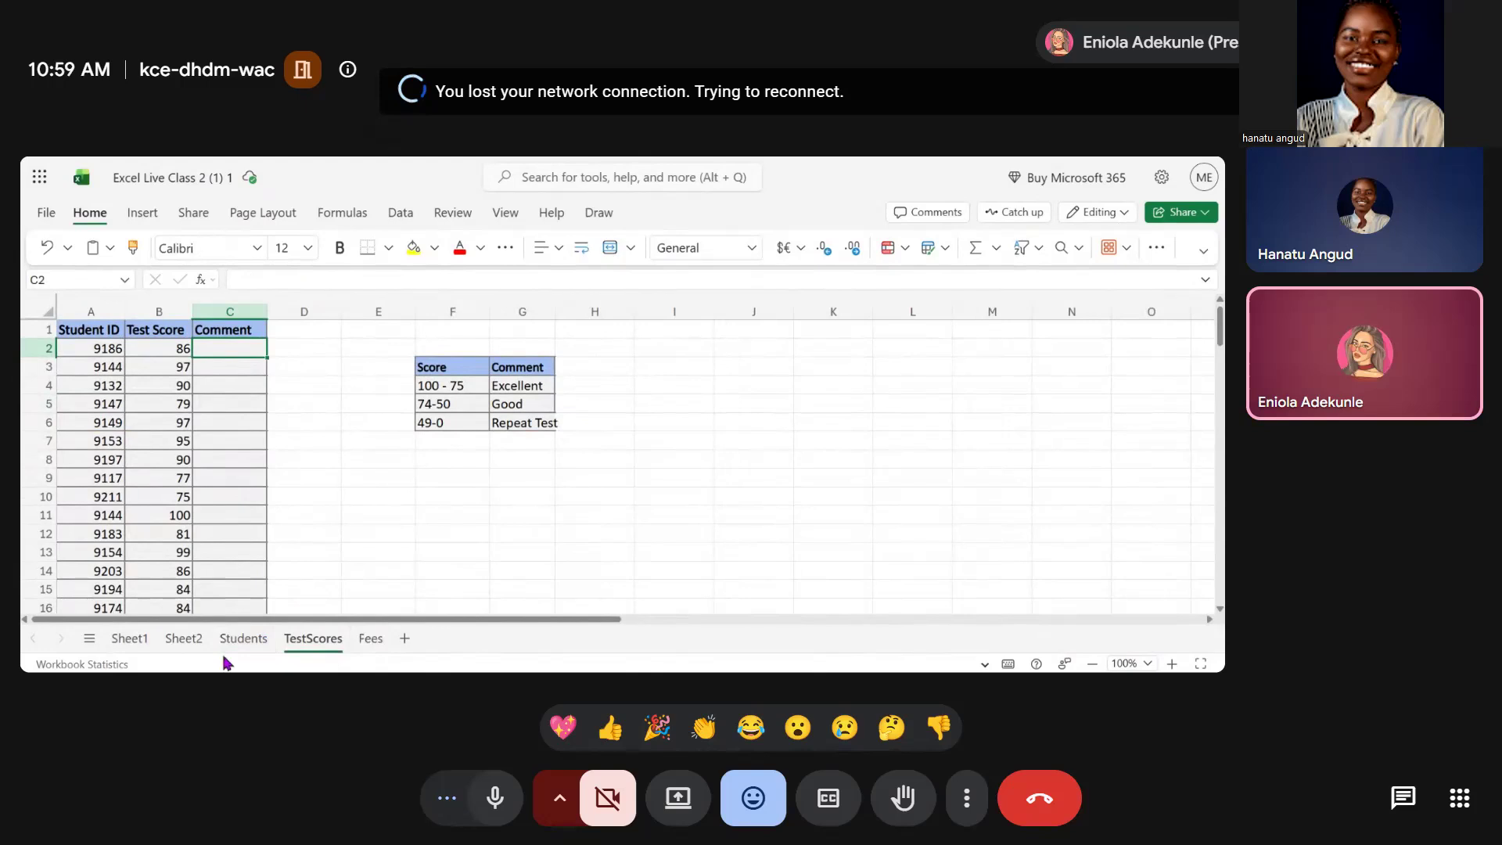
key("Escape")
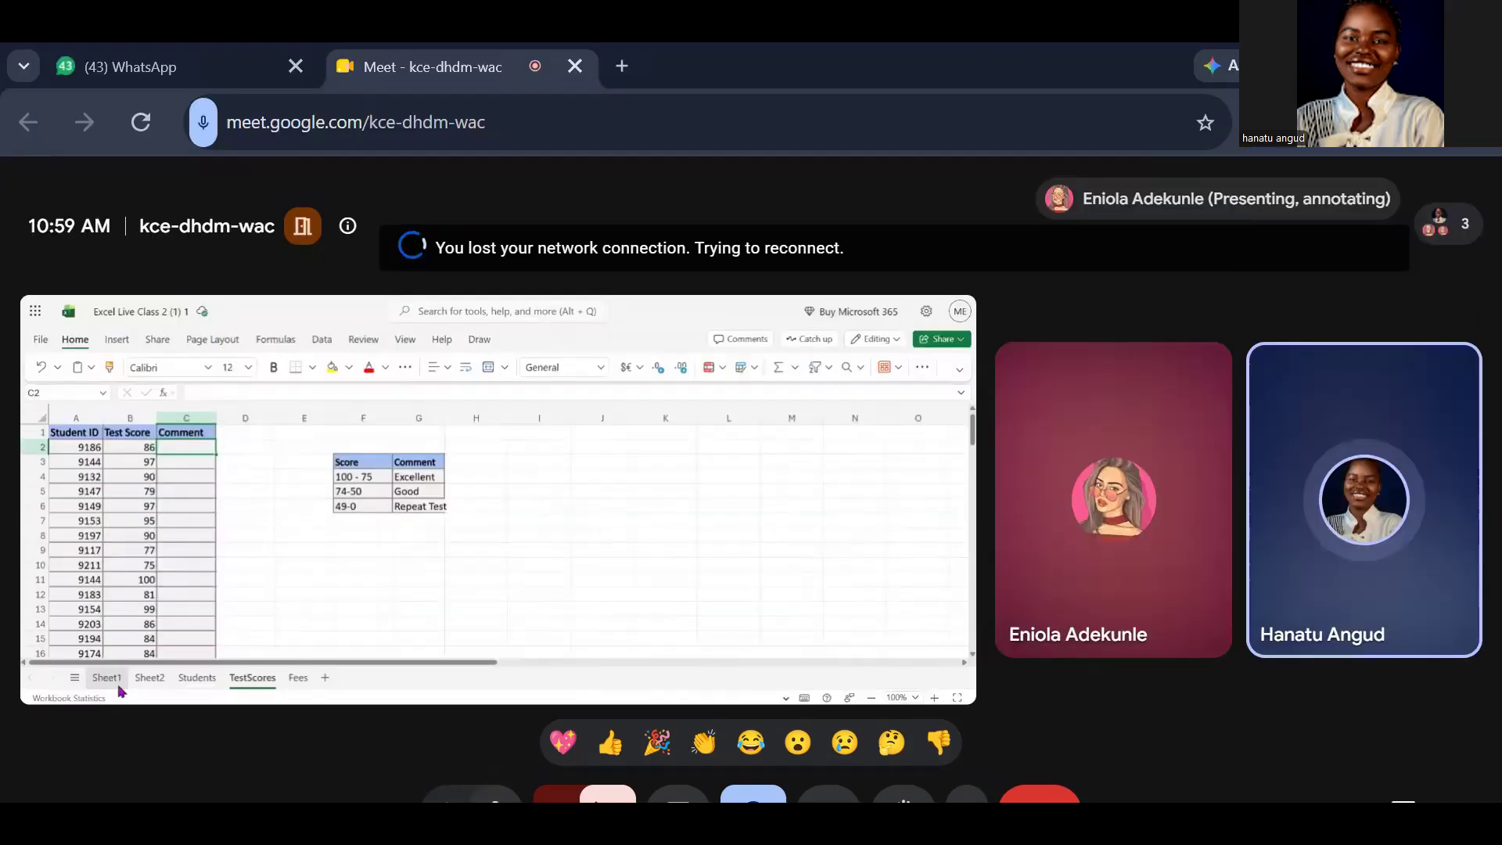
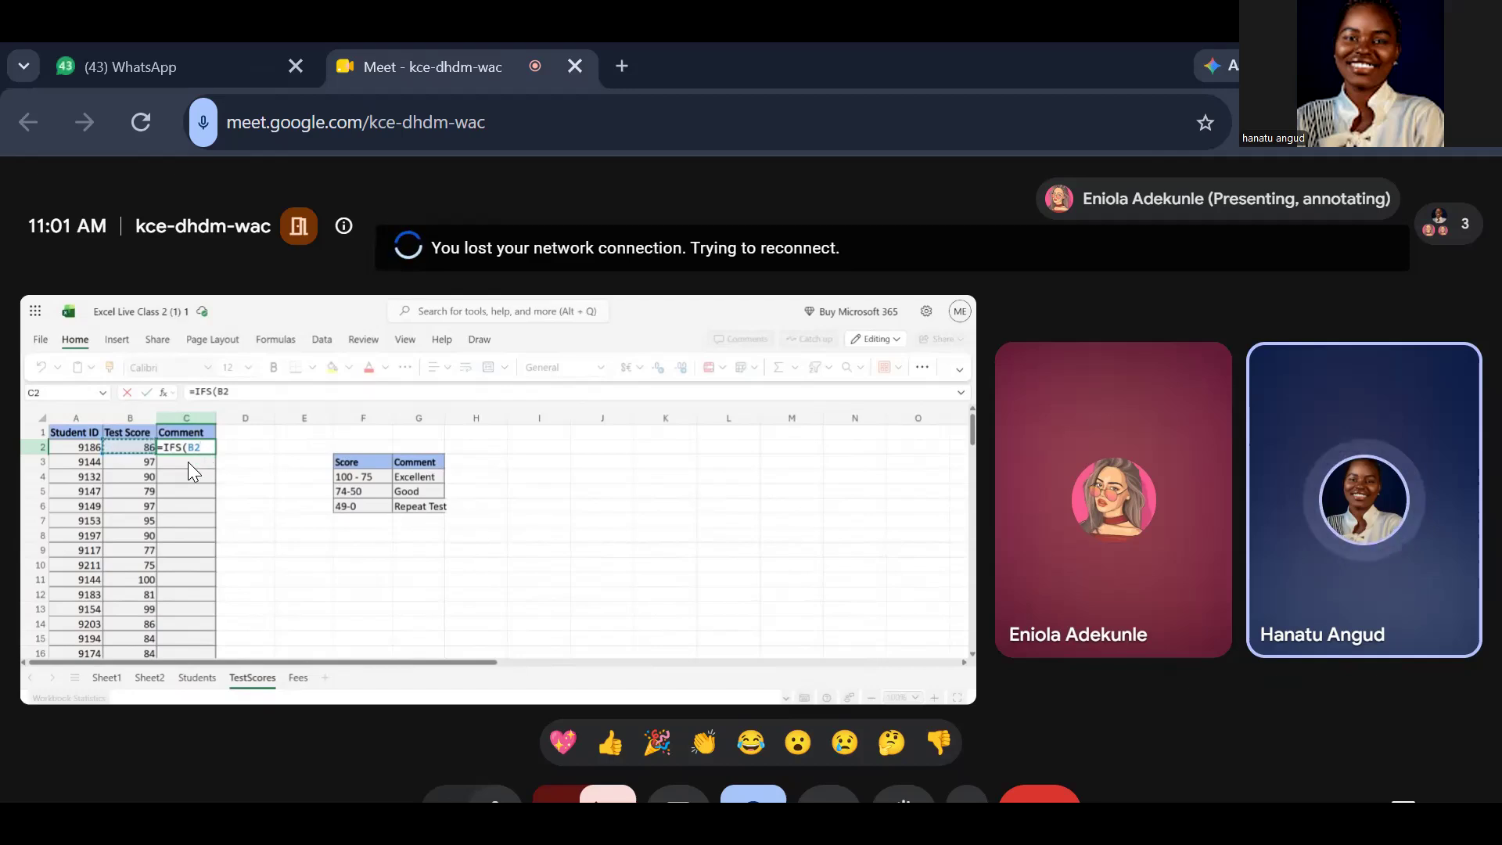
Leave the video meeting in which the Excel workbook is being presented
mouse_move(486, 518)
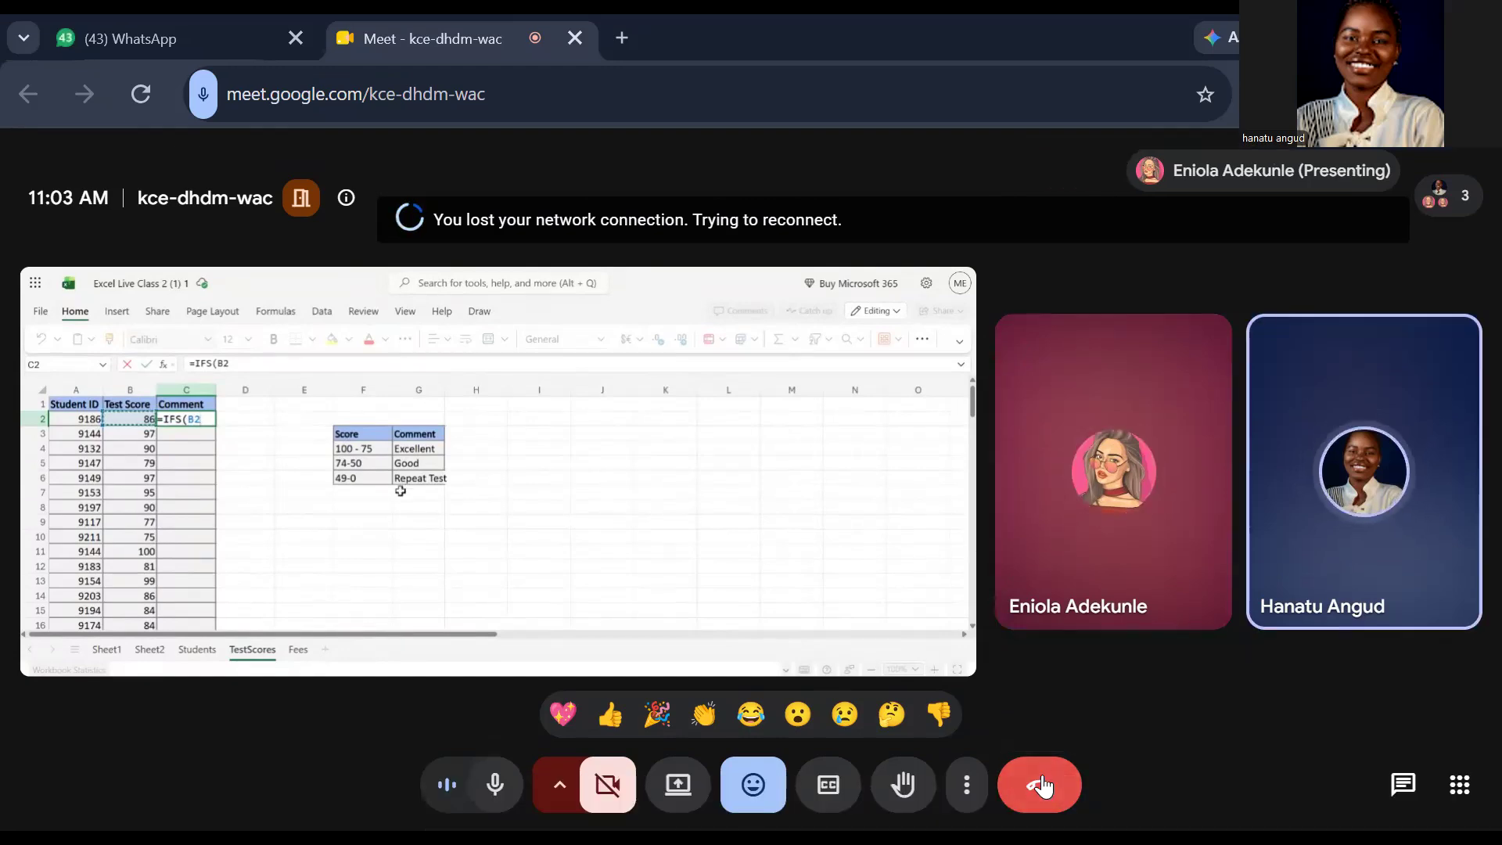
left_click(1041, 786)
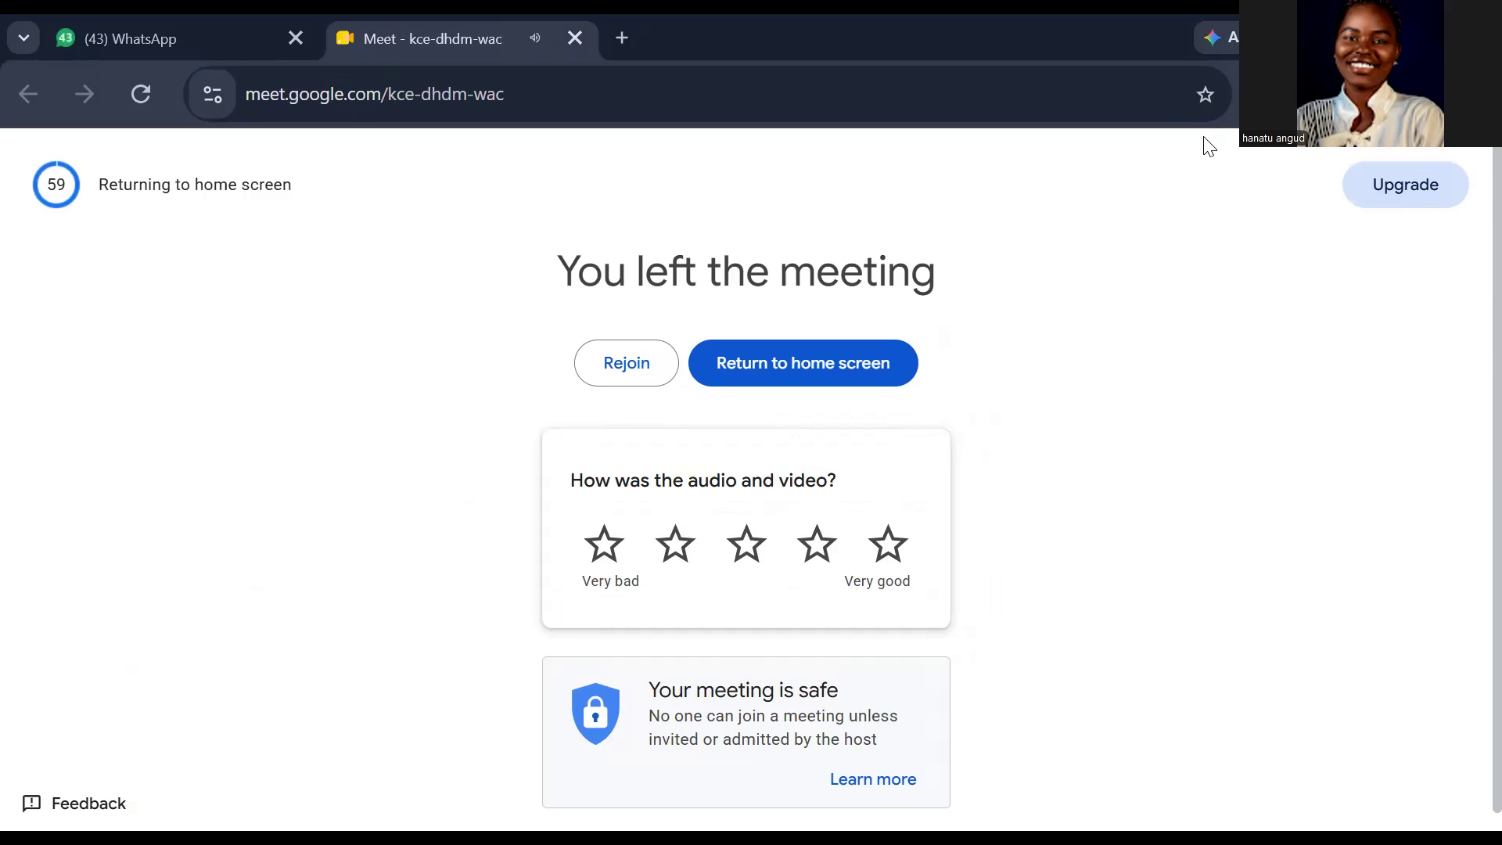